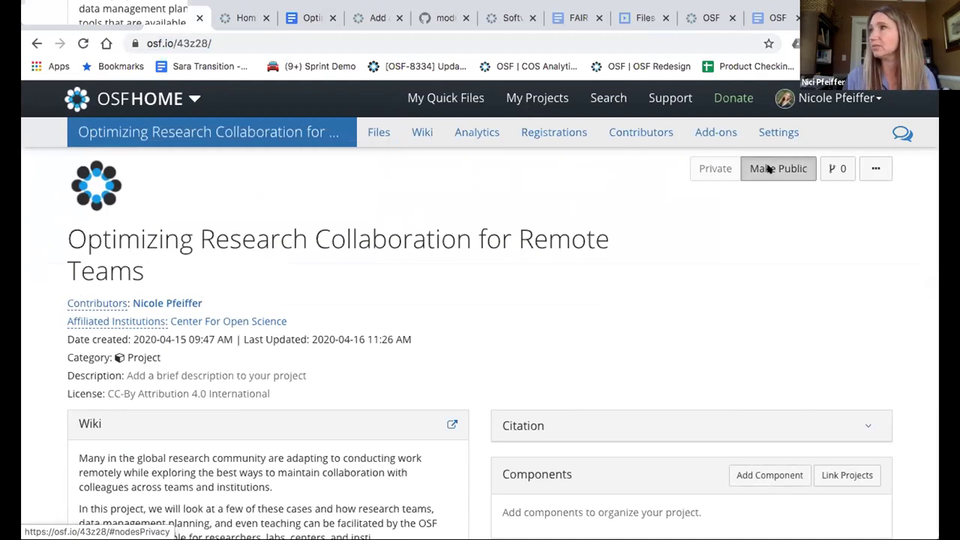
# - Make the Optimizing Research Collaboration for Remote Teams project public and confirm the change
pyautogui.click(763, 169)
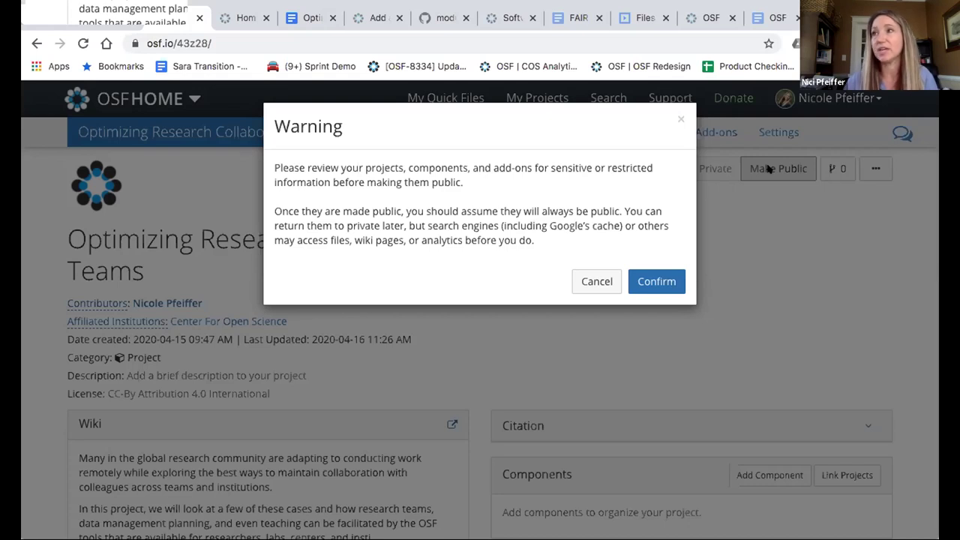
pyautogui.click(656, 280)
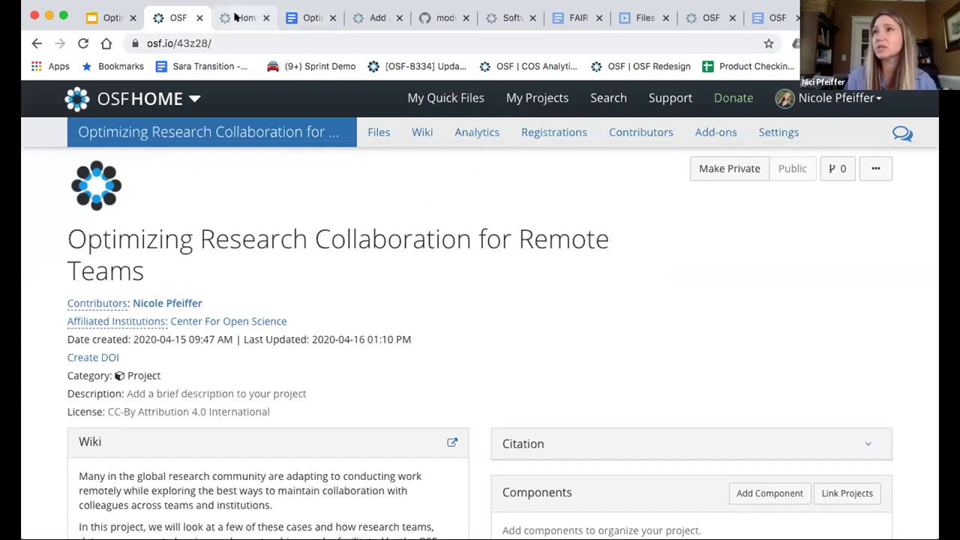
# - Start a new project from the dashboard and display the available storage location choices
pyautogui.click(235, 17)
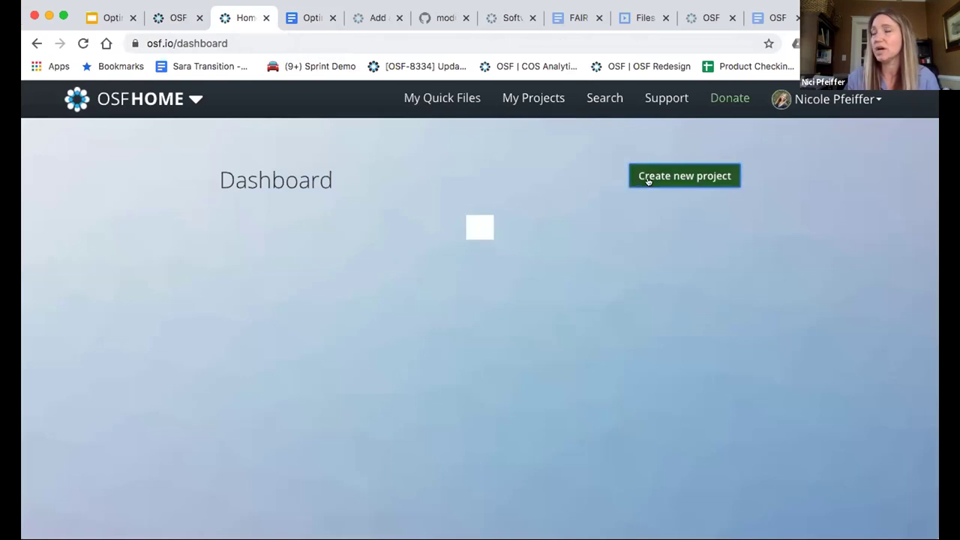
pyautogui.click(648, 181)
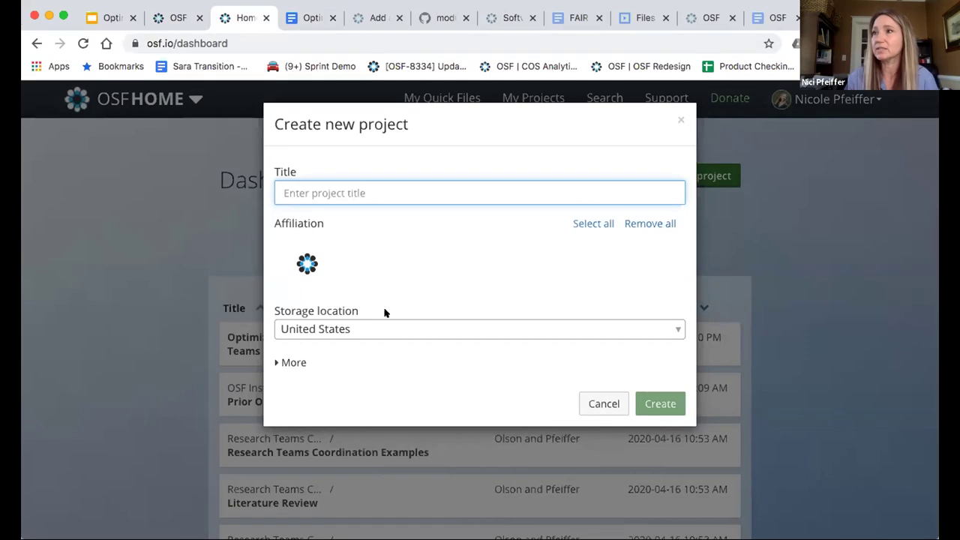
pyautogui.click(492, 325)
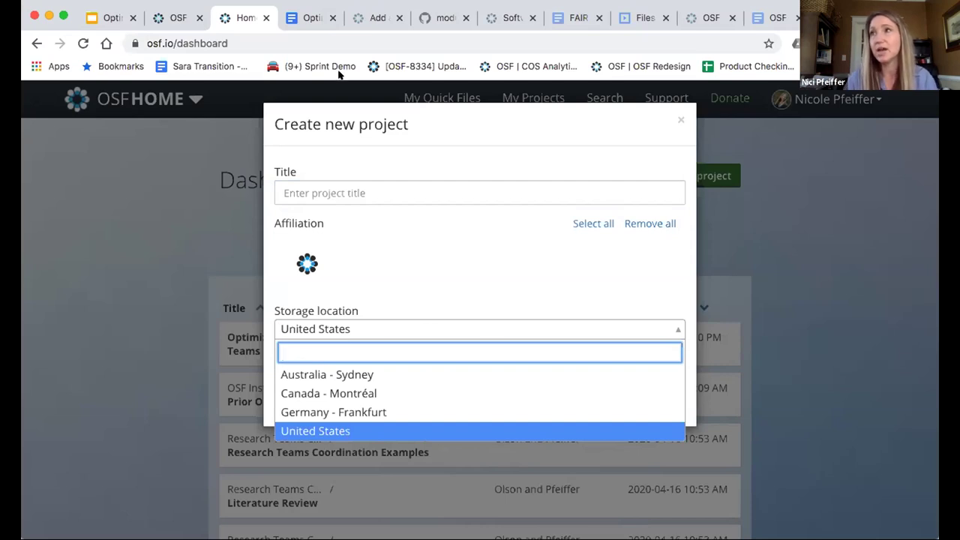
# - Return to the Optimizing Research Collaboration project and select its OSF Storage to show the file actions
pyautogui.click(164, 18)
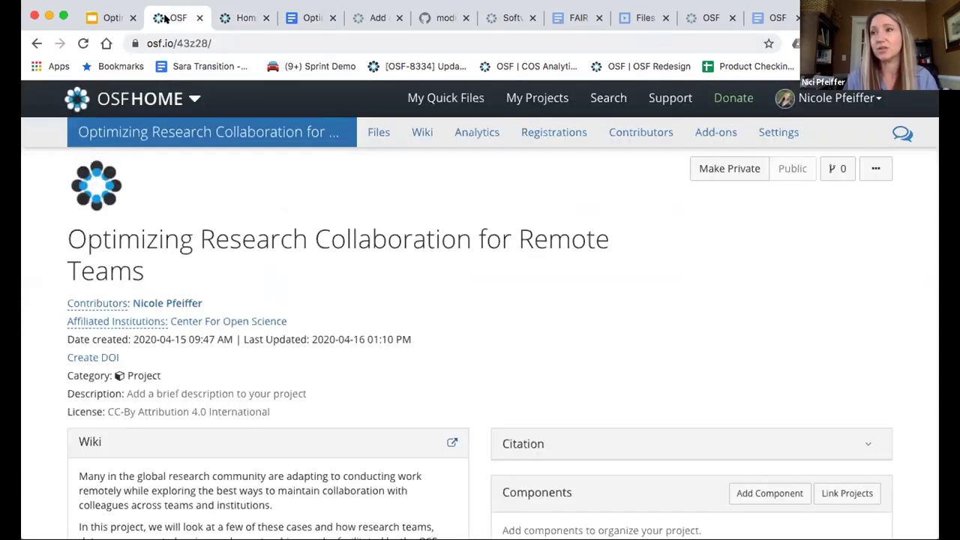
pyautogui.scroll(-5, 307, 336)
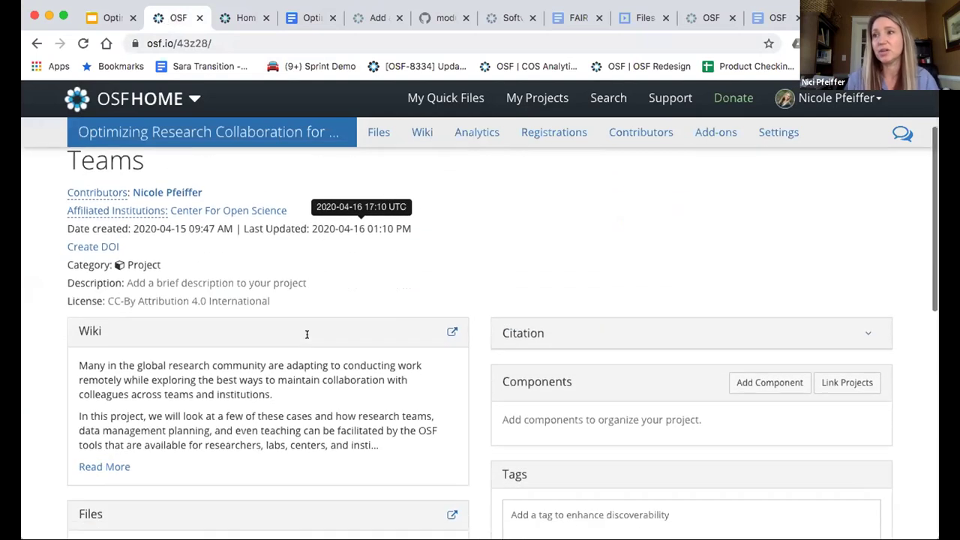
pyautogui.scroll(-5, 306, 336)
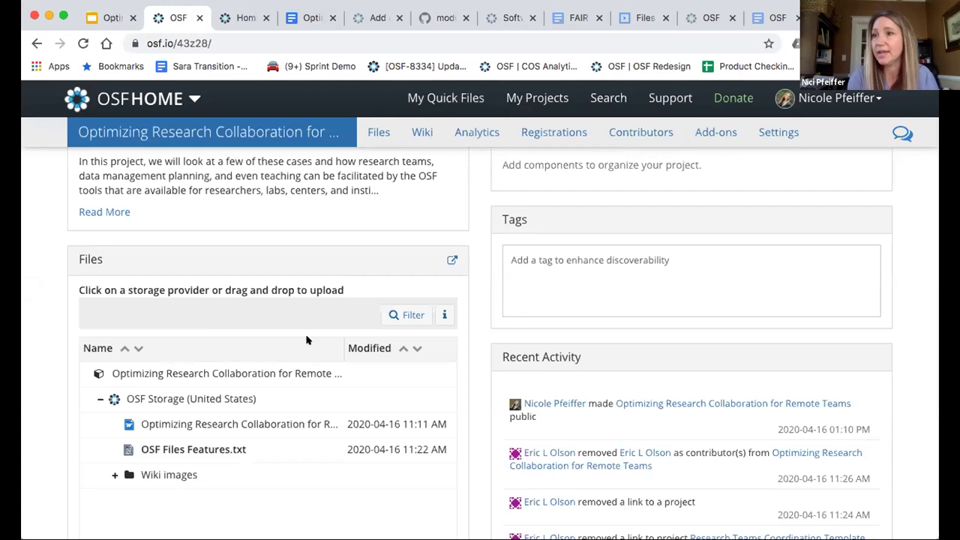
pyautogui.click(261, 399)
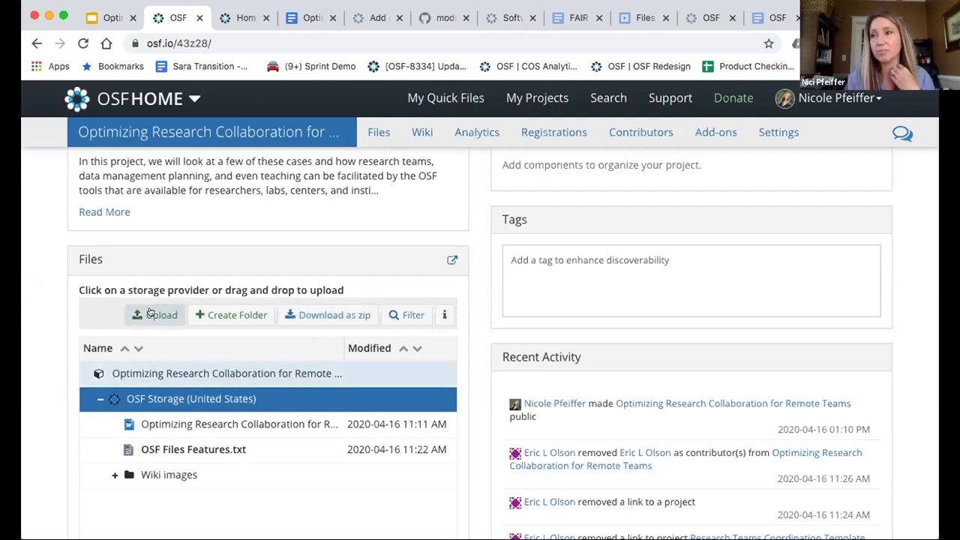
# - Open the Optimizing Research Collaboration for Remote Teams using OSF.docx file, look through its preview, and display its revision history
pyautogui.click(225, 426)
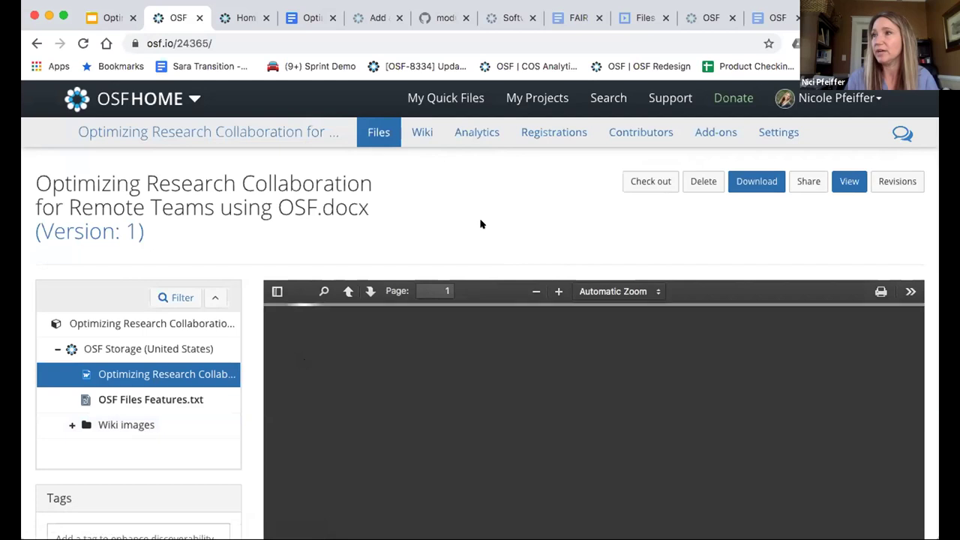
pyautogui.scroll(-2, 481, 223)
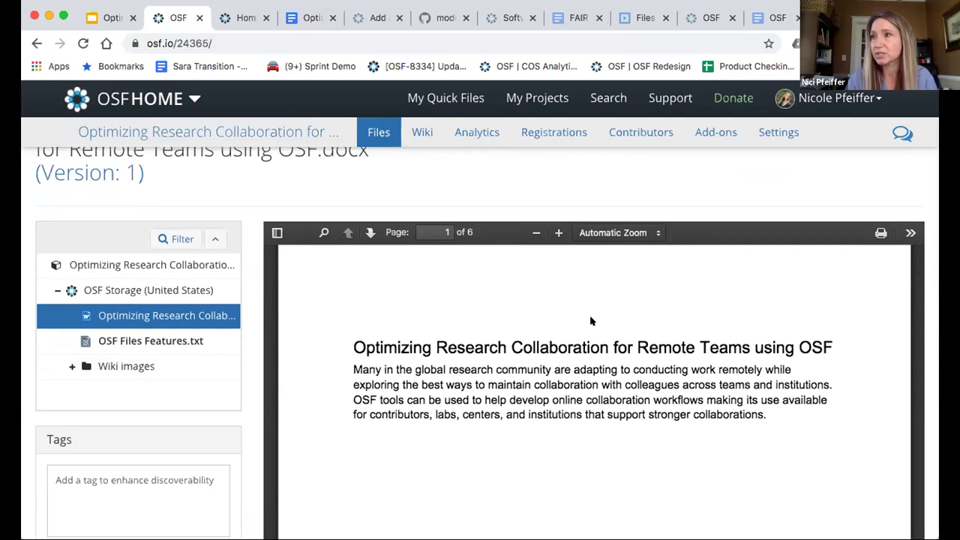
pyautogui.scroll(-5, 590, 321)
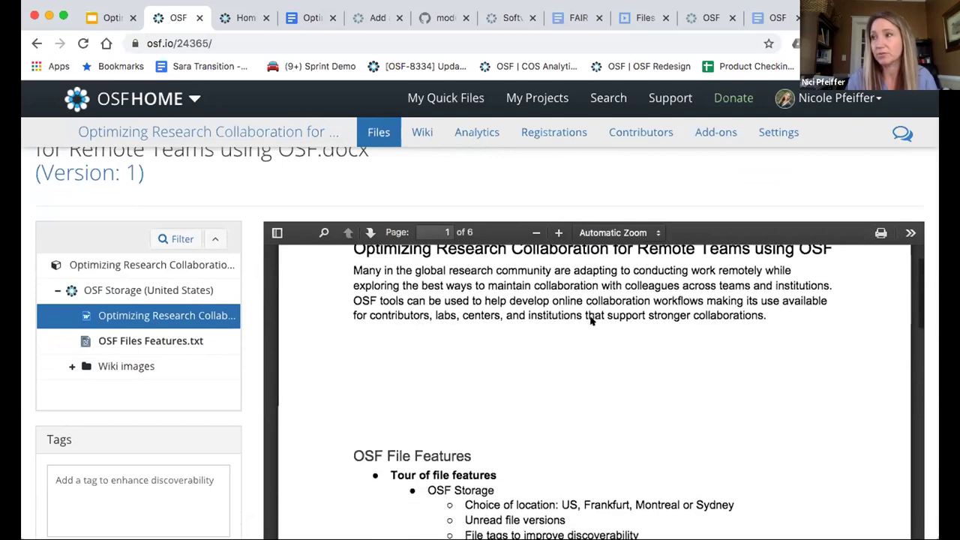
pyautogui.scroll(-1, 590, 321)
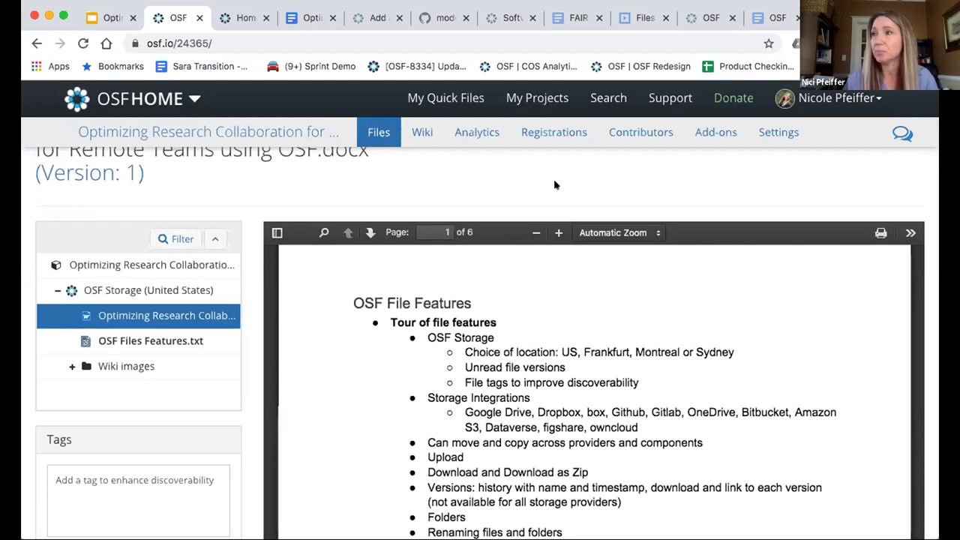
pyautogui.scroll(5, 511, 374)
pyautogui.scroll(2, 510, 374)
pyautogui.scroll(-2, 491, 236)
pyautogui.scroll(3, 490, 237)
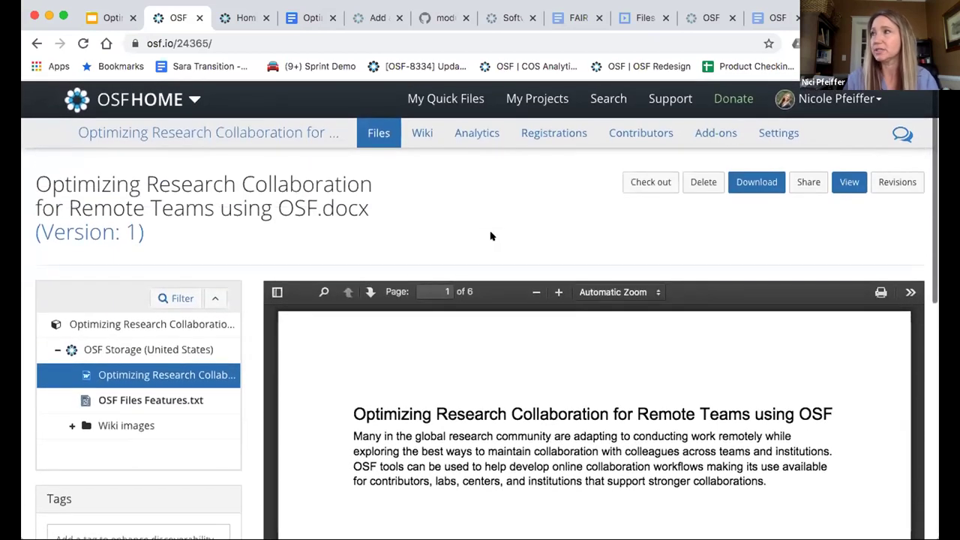
pyautogui.click(887, 184)
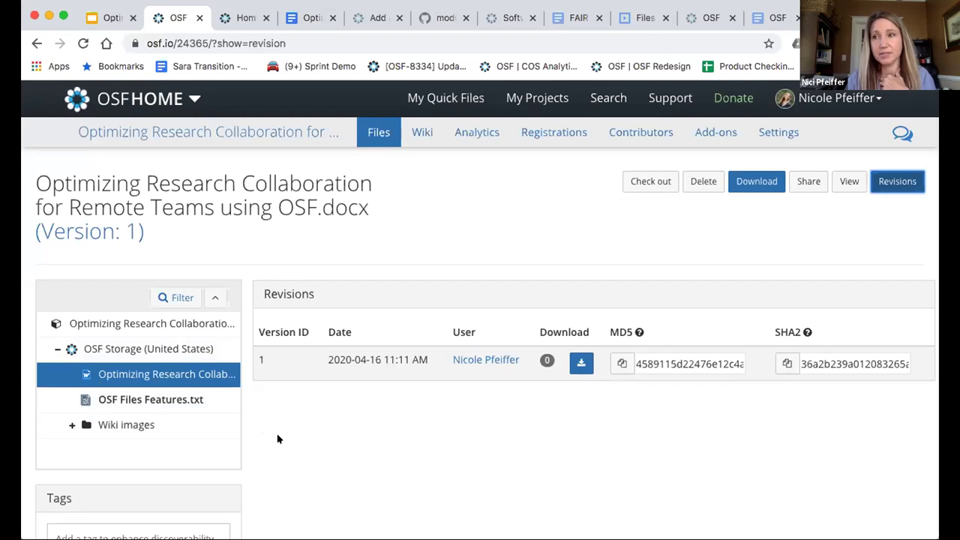
# - Open OSF Files Features.txt and display its revision history
pyautogui.click(166, 395)
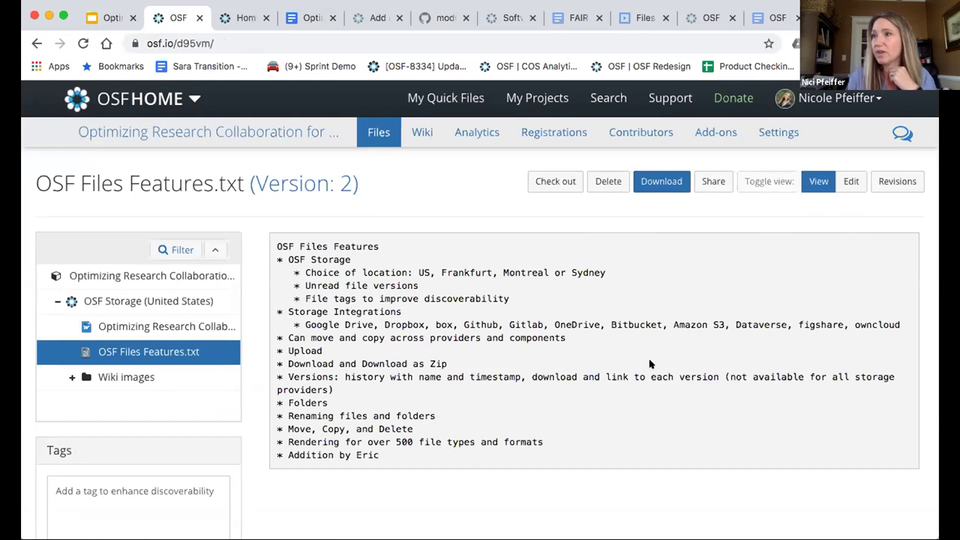
pyautogui.click(883, 182)
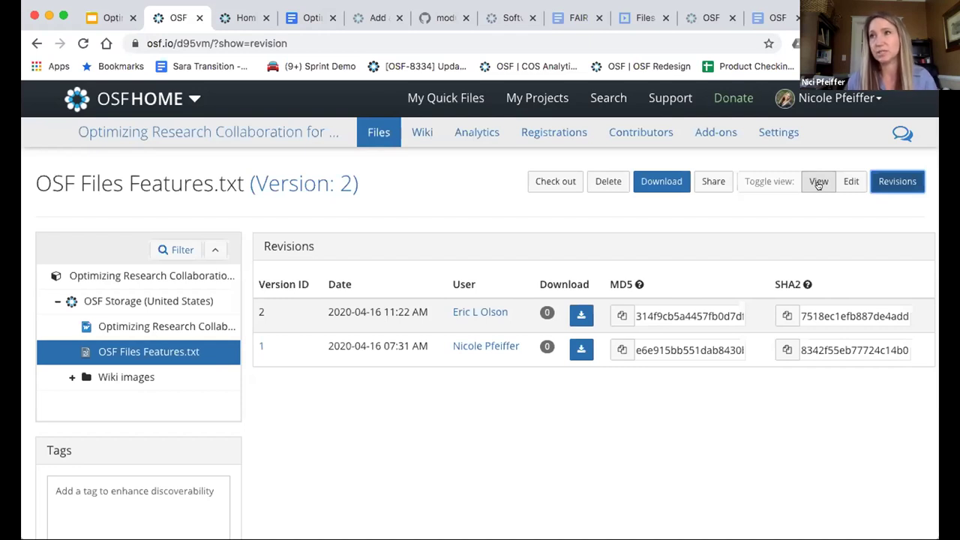
# - Return to the project overview and review its recent activity log
pyautogui.click(285, 129)
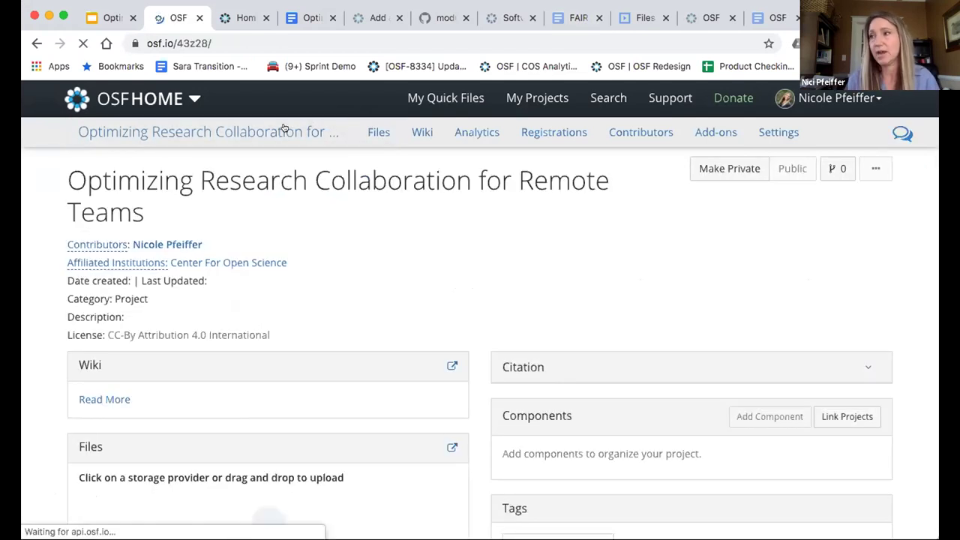
pyautogui.scroll(-5, 572, 411)
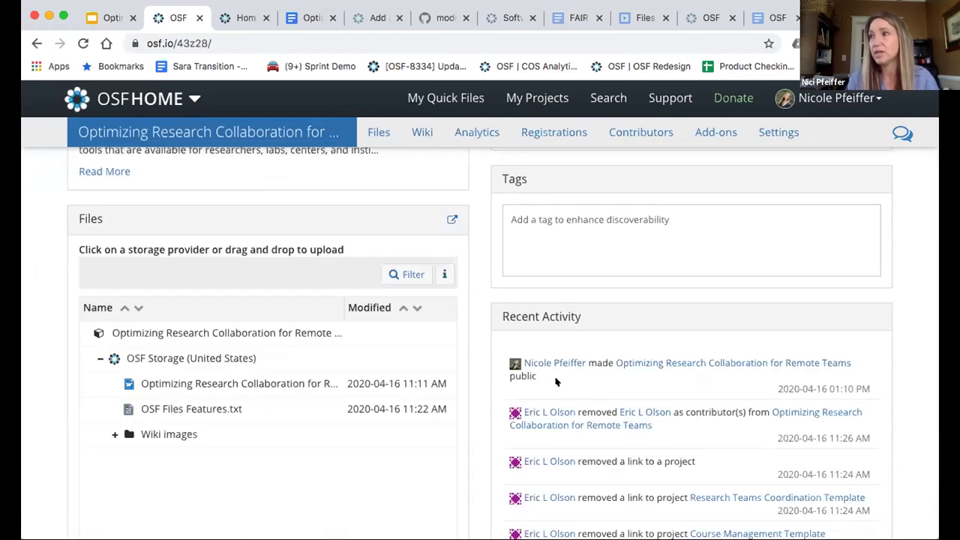
pyautogui.scroll(-2, 555, 382)
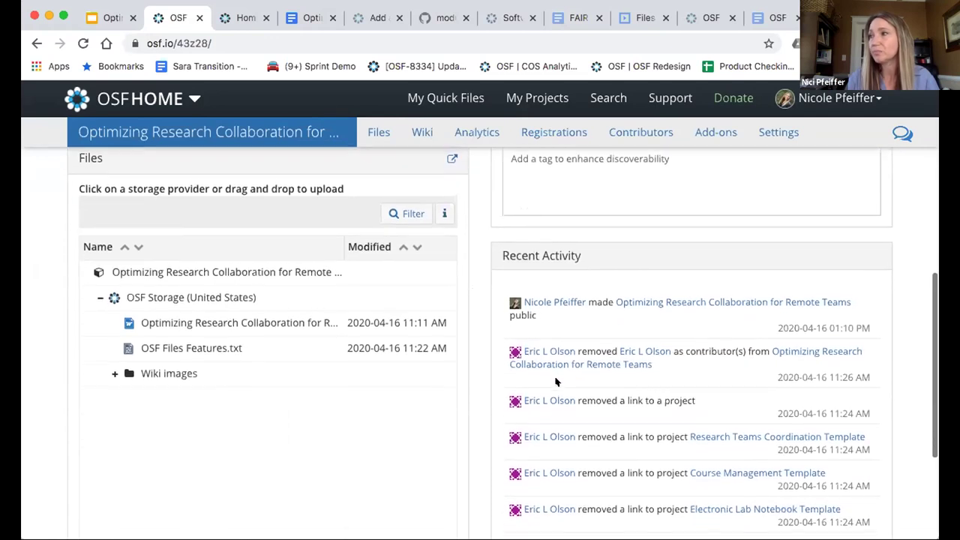
pyautogui.scroll(-3, 590, 493)
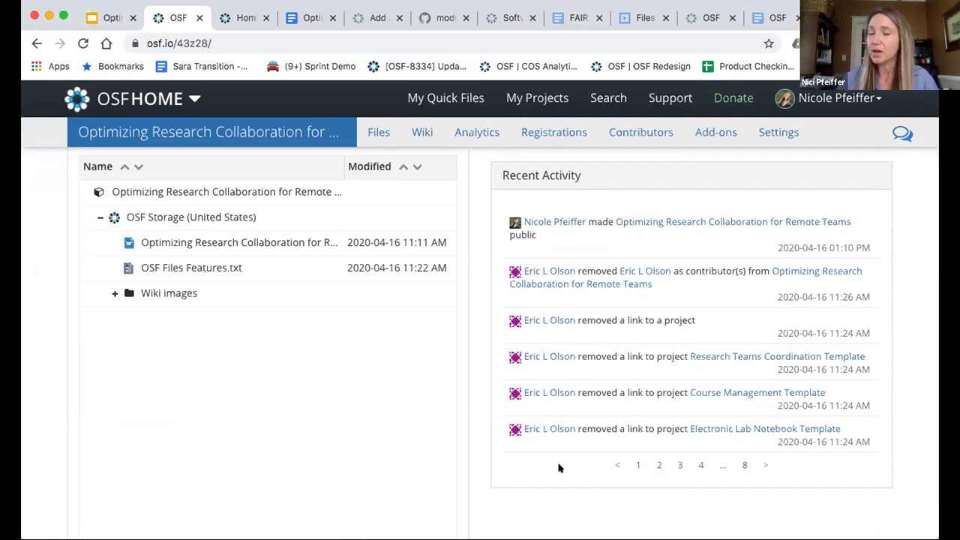
pyautogui.scroll(5, 373, 405)
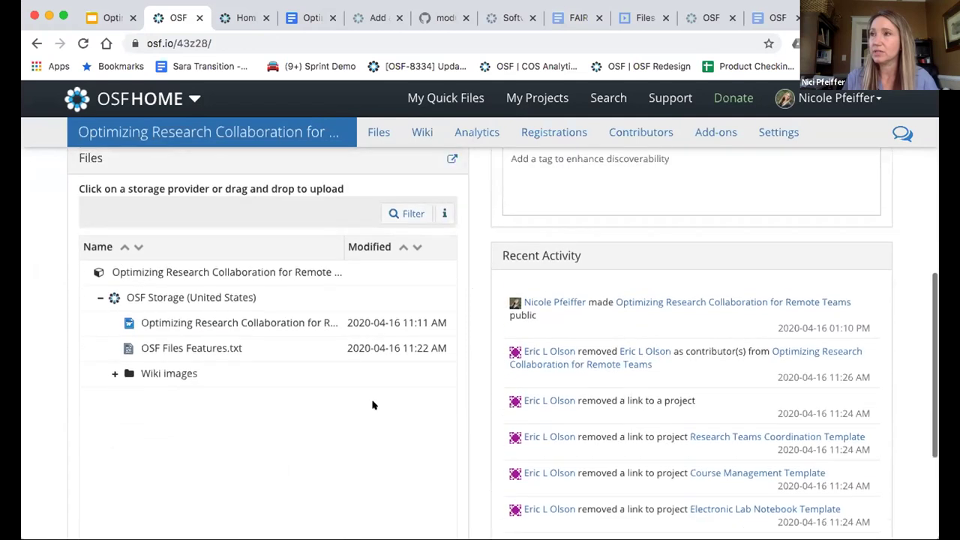
pyautogui.scroll(4, 372, 405)
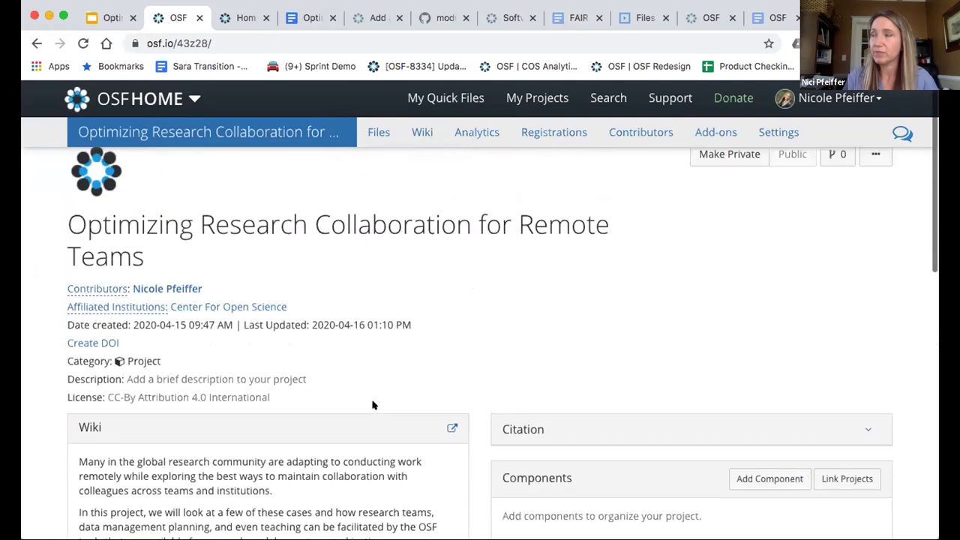
# - Browse the project's available add-ons and enable Google Drive
pyautogui.click(714, 133)
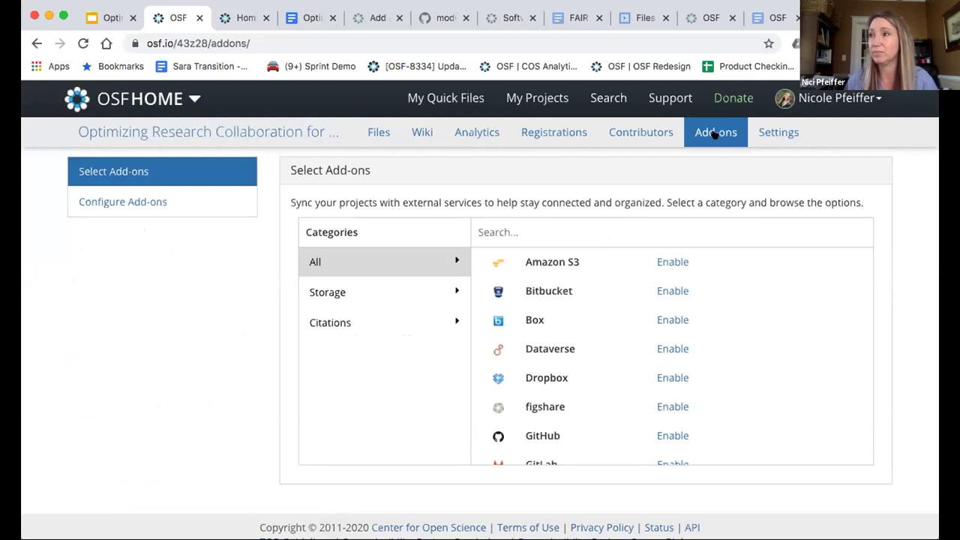
pyautogui.scroll(-2, 605, 369)
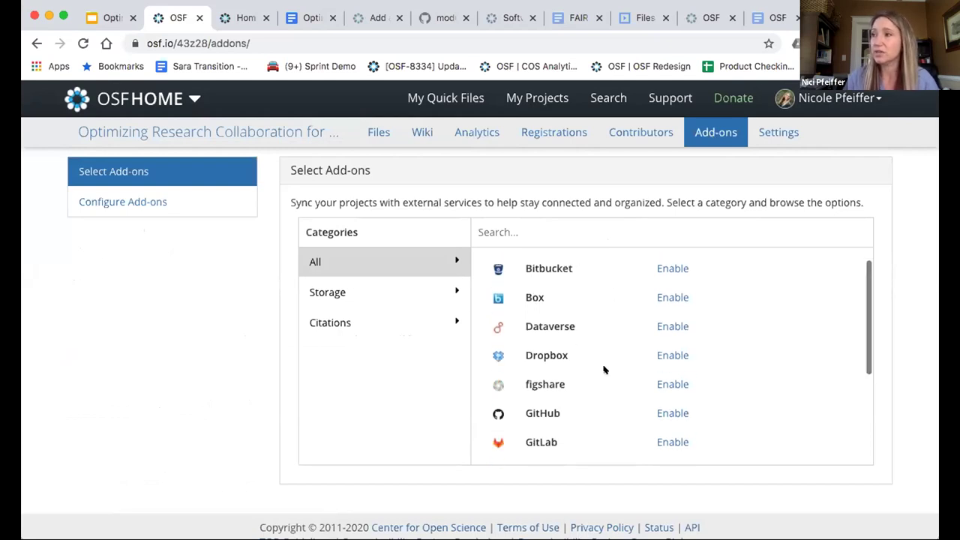
pyautogui.scroll(-3, 605, 369)
pyautogui.scroll(1, 604, 370)
pyautogui.scroll(3, 604, 370)
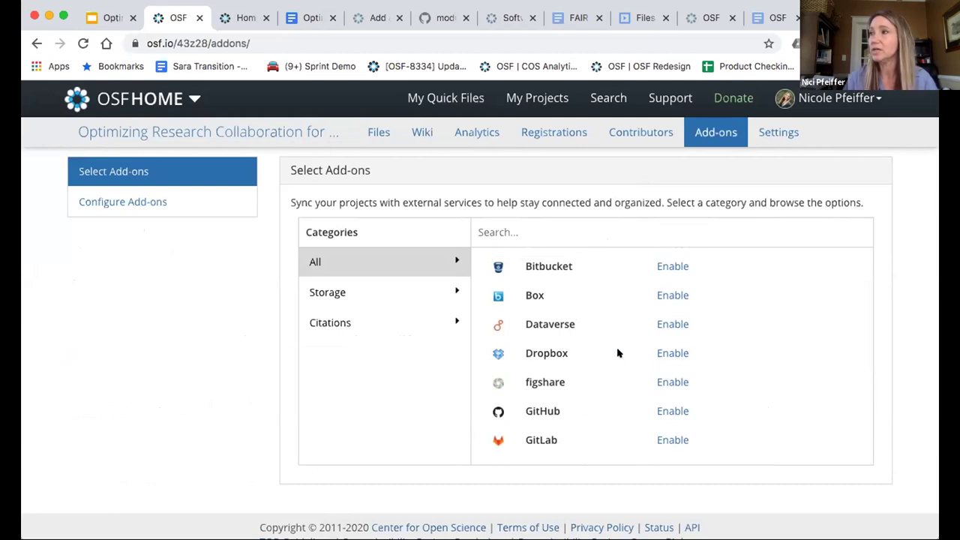
pyautogui.scroll(-1, 617, 351)
pyautogui.scroll(-2, 626, 360)
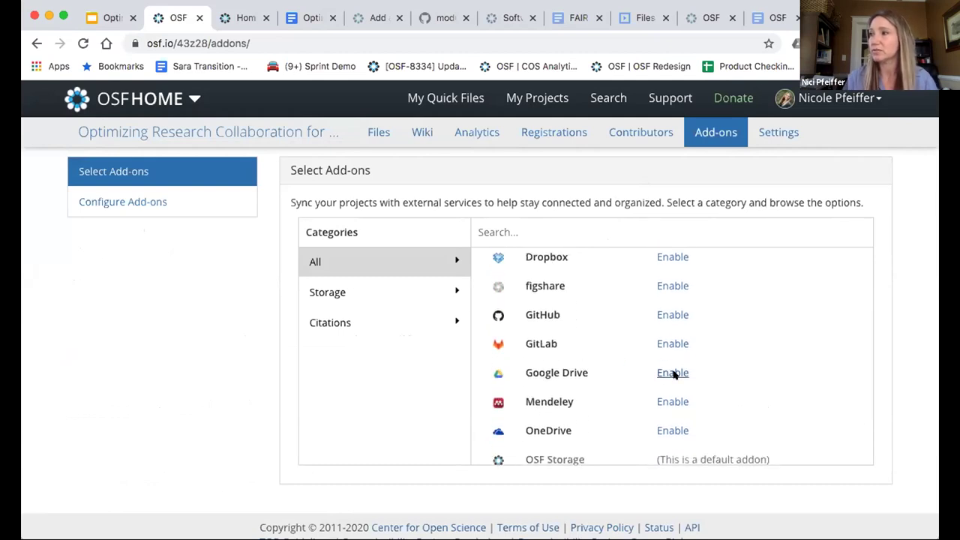
pyautogui.click(672, 372)
pyautogui.click(654, 492)
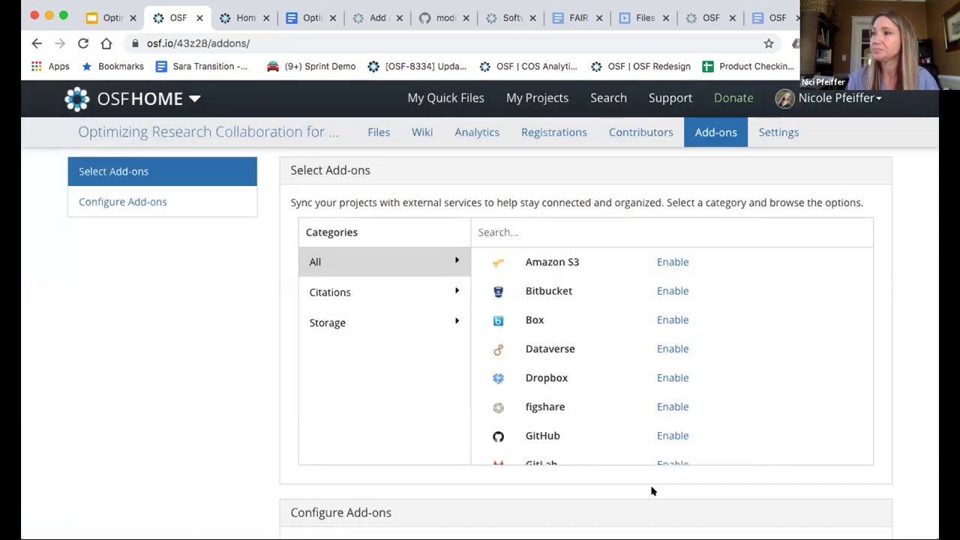
# - Import the saved Google Drive account from the profile into the project's add-on configuration
pyautogui.scroll(-4, 619, 405)
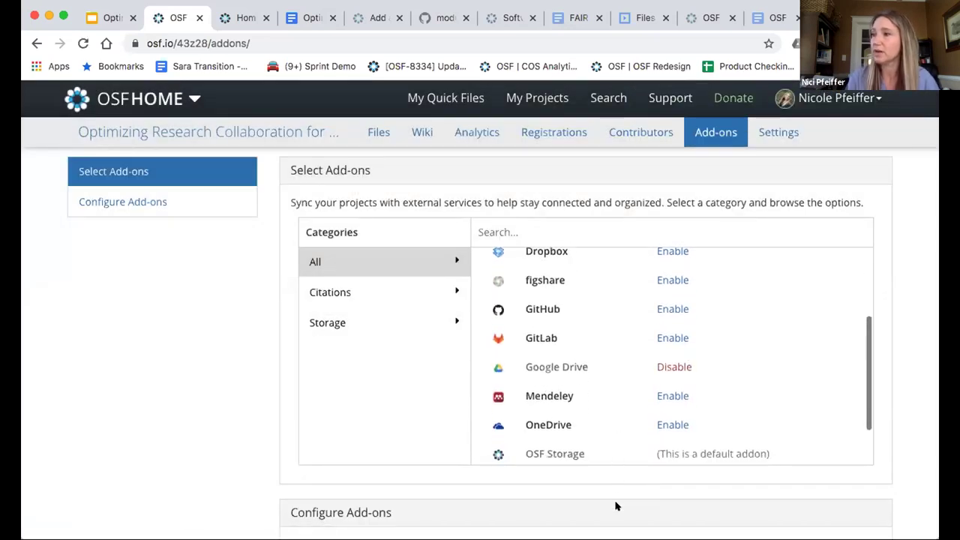
pyautogui.scroll(-3, 616, 506)
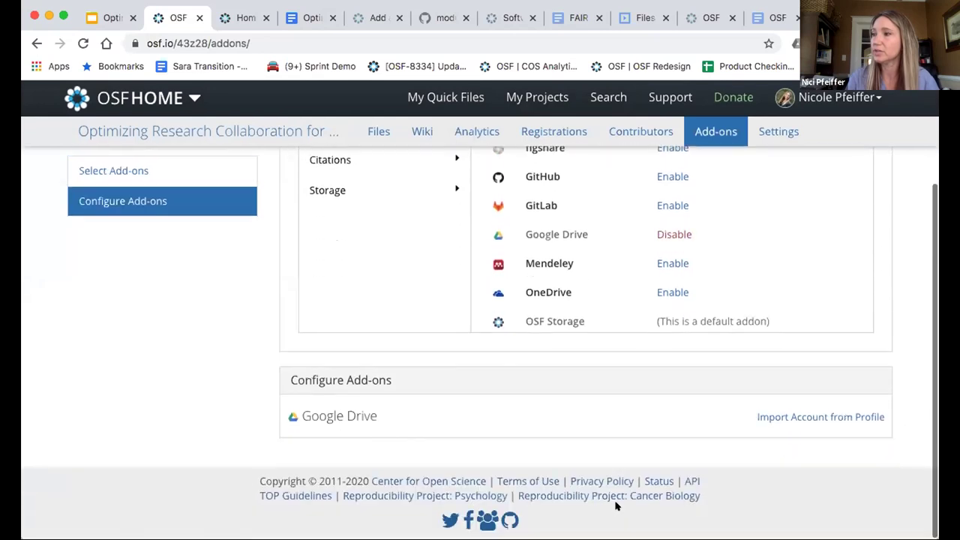
pyautogui.click(790, 416)
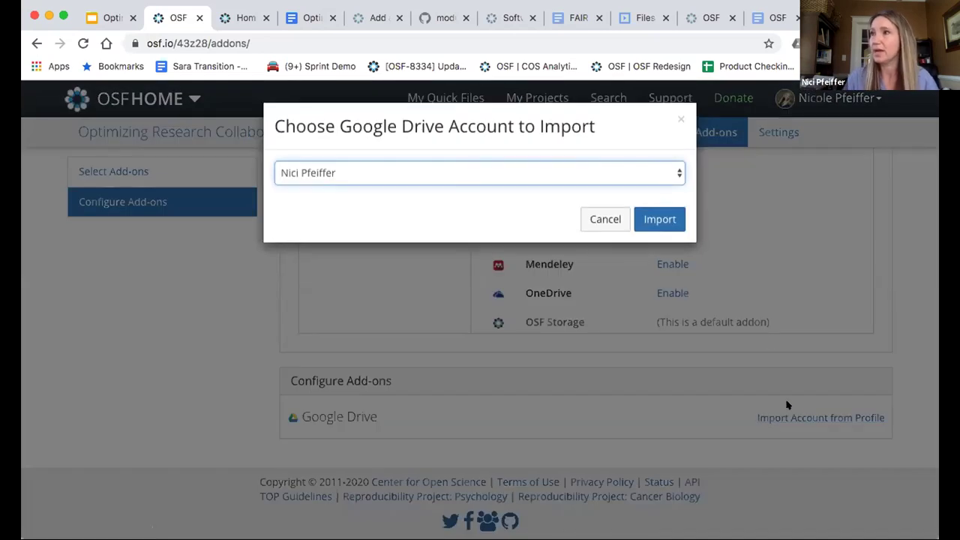
pyautogui.click(660, 218)
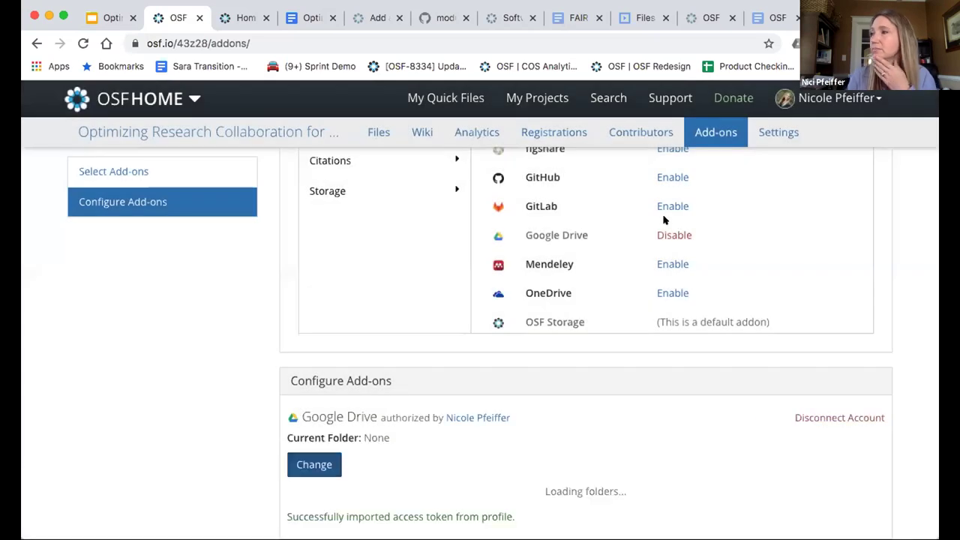
# - Browse the Google Drive folders offered for the project and select the VisualCV folder
pyautogui.scroll(-5, 545, 387)
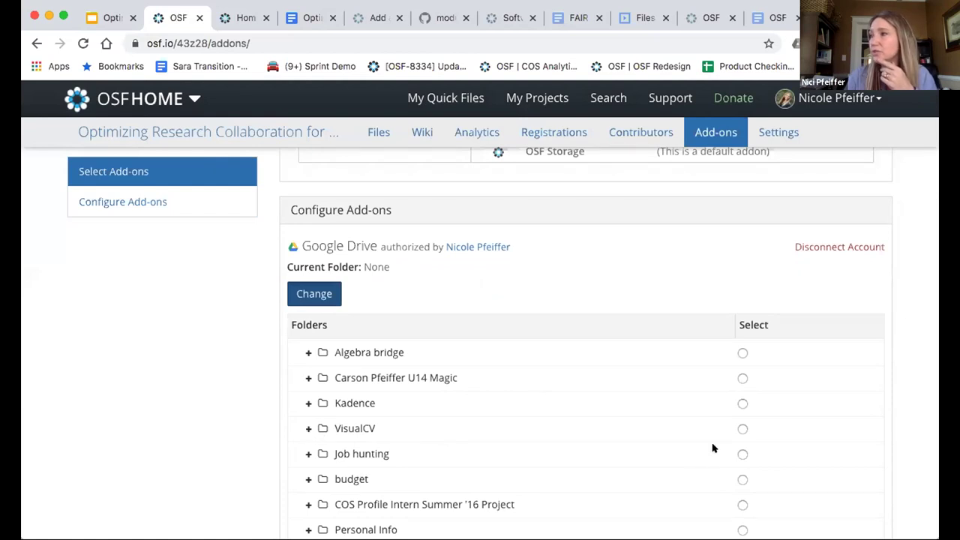
pyautogui.click(742, 428)
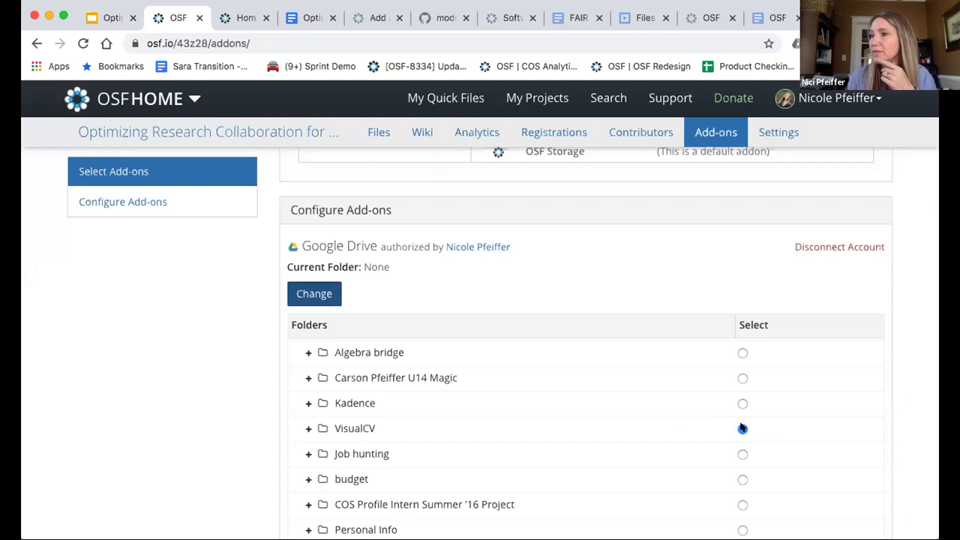
pyautogui.scroll(-1, 607, 472)
pyautogui.scroll(2, 607, 472)
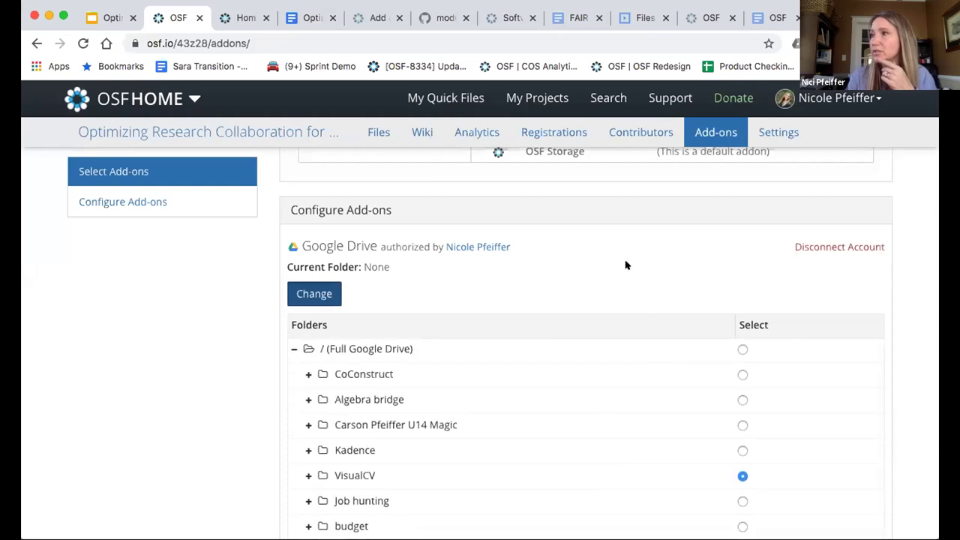
# - Disconnect the Google Drive account from the project and confirm its removal
pyautogui.click(861, 246)
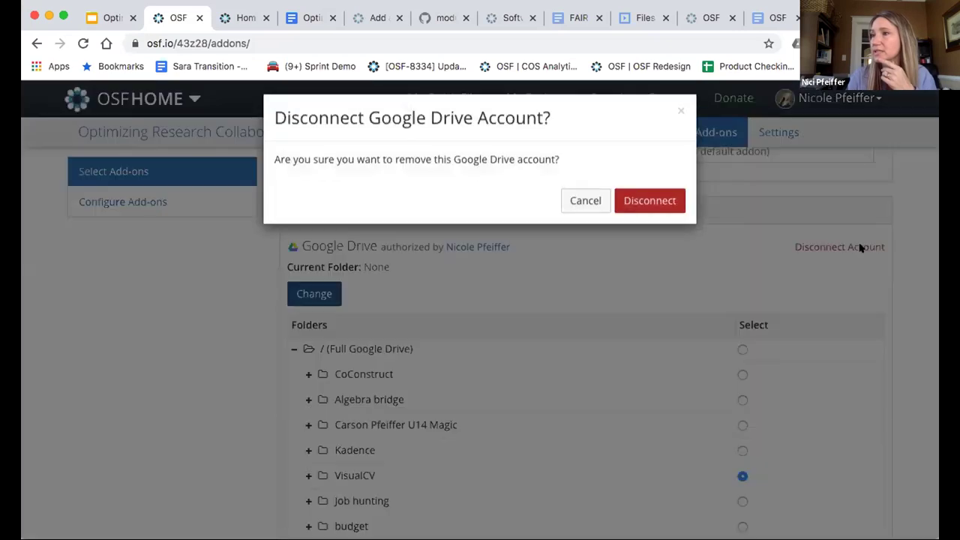
pyautogui.click(649, 209)
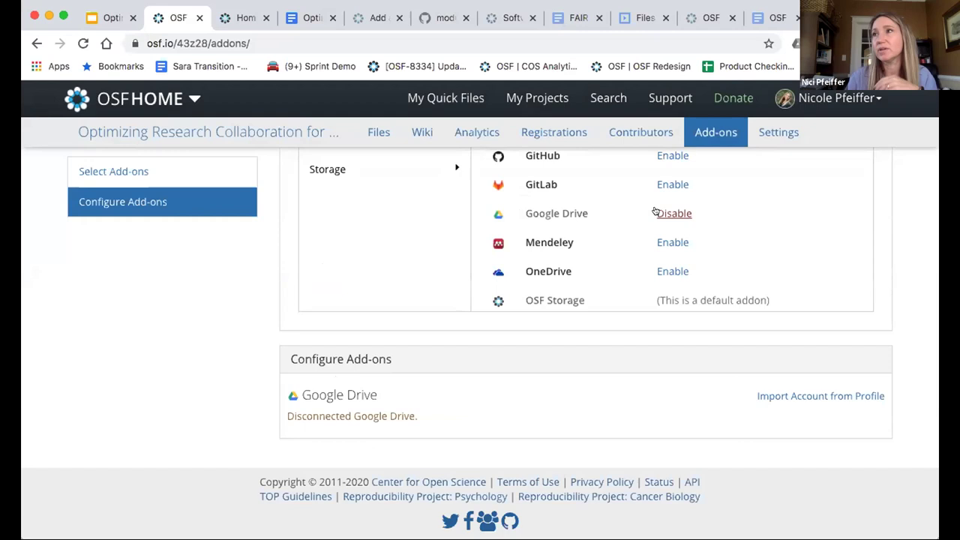
# - Return to the project overview and examine the actions for the Word document in OSF Storage, opening its rename field and cancelling
pyautogui.click(253, 129)
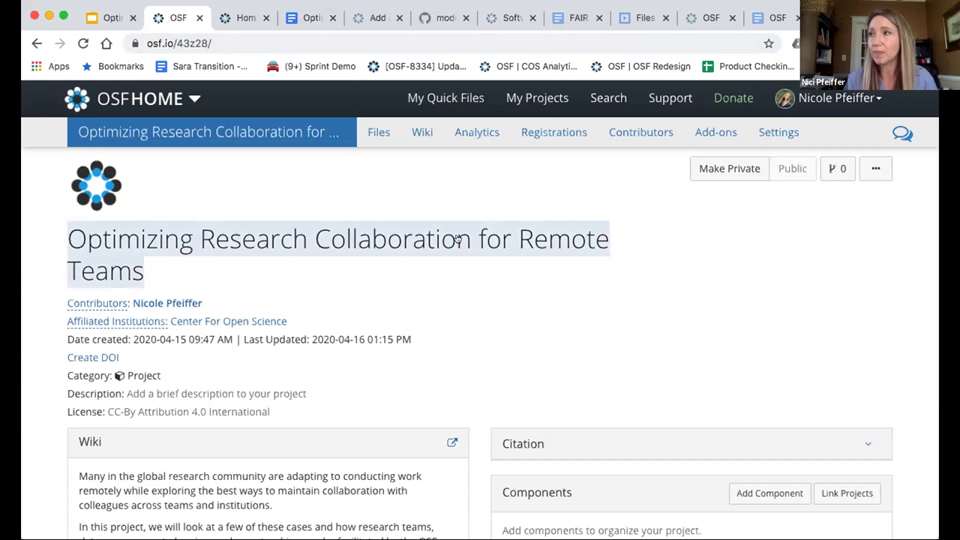
pyautogui.scroll(-2, 488, 333)
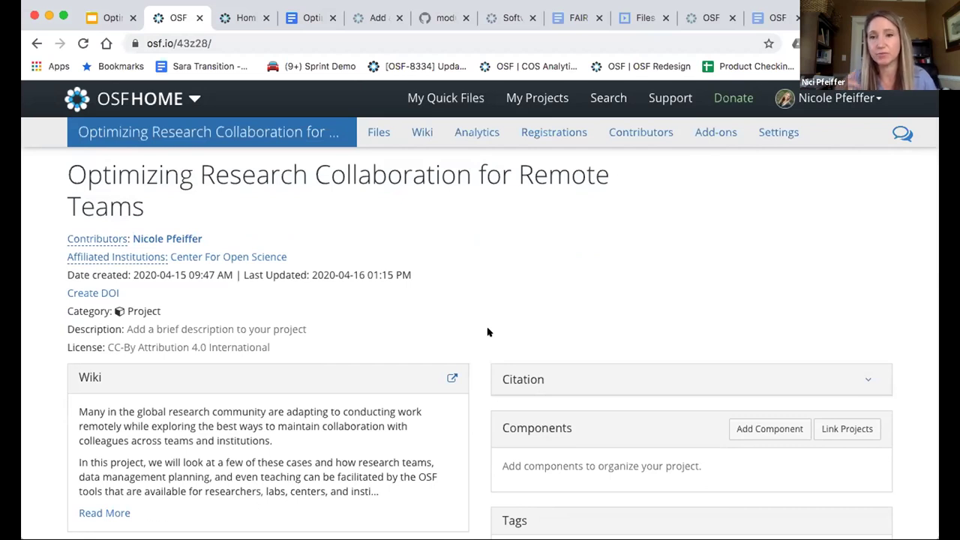
pyautogui.scroll(-4, 487, 332)
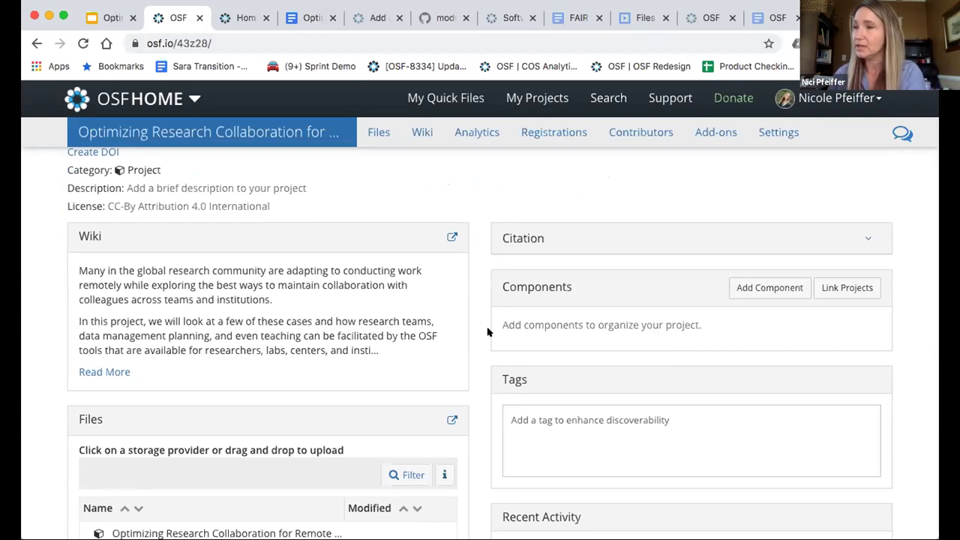
pyautogui.scroll(-4, 383, 412)
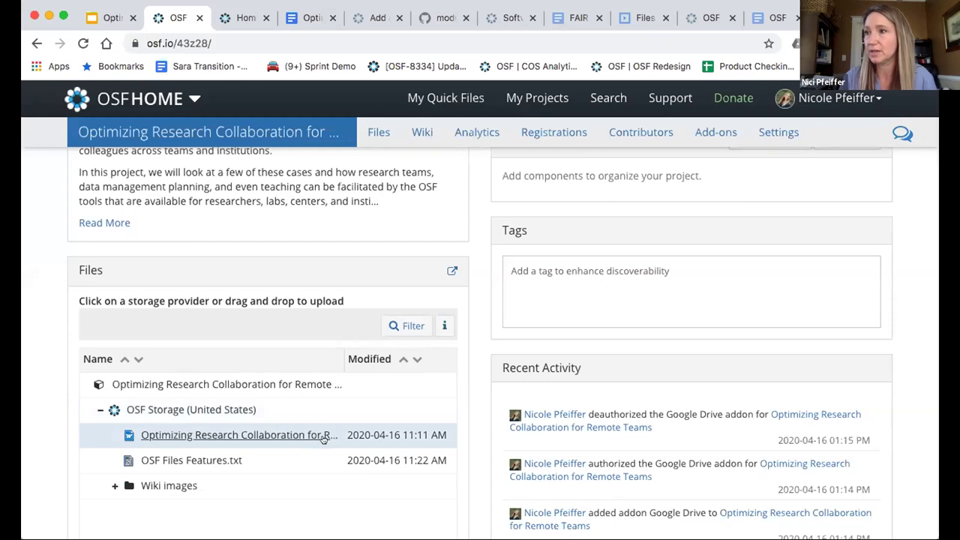
pyautogui.click(364, 438)
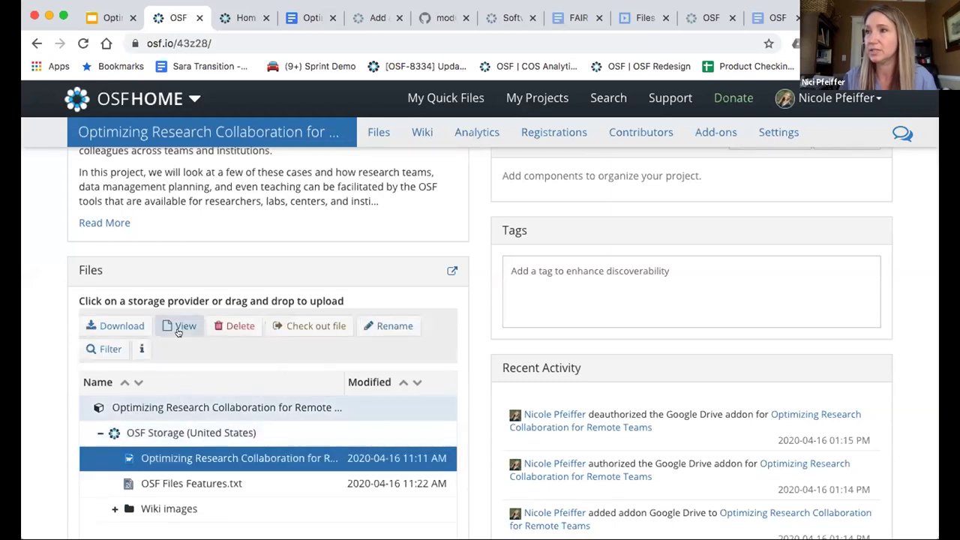
pyautogui.click(385, 324)
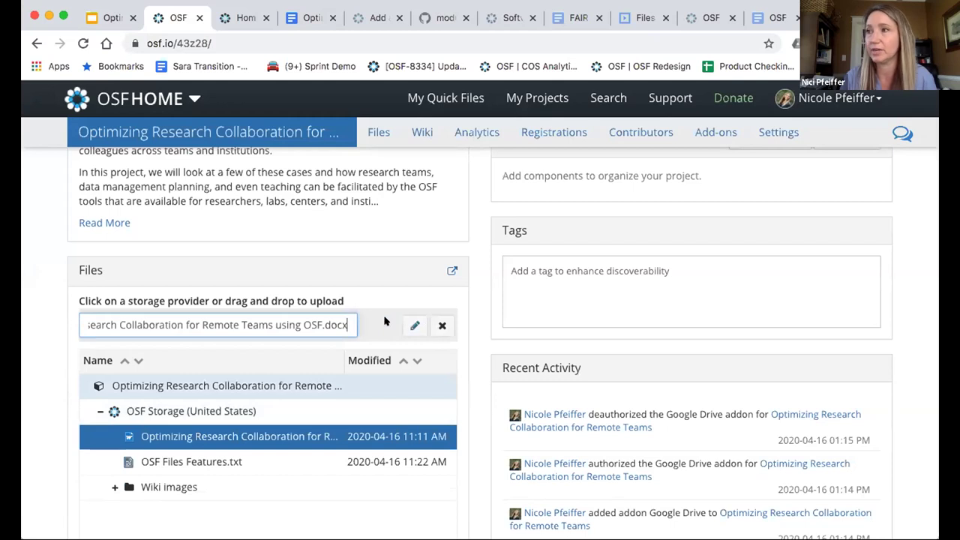
pyautogui.click(440, 325)
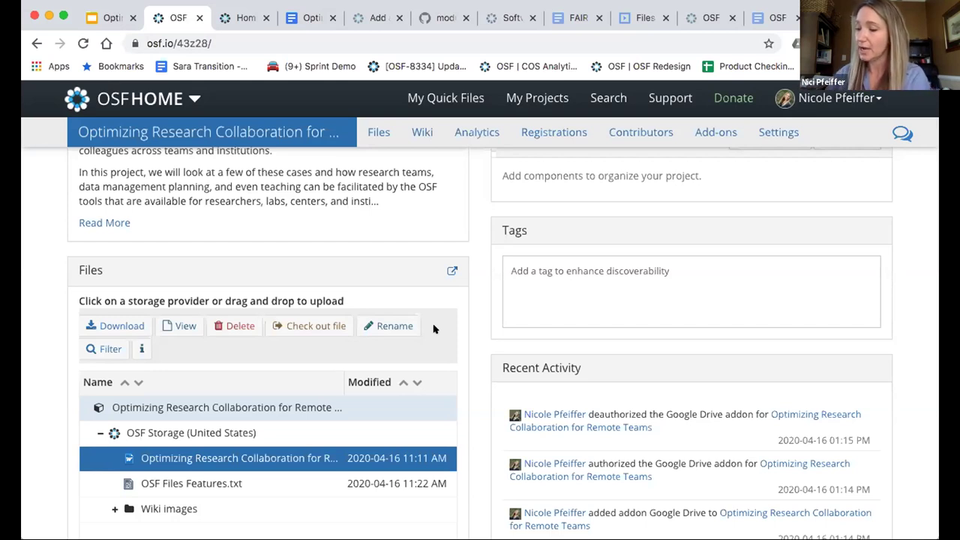
# - View Accepted request.png from the personal Quick Files and select its row back in the list to show its file actions
pyautogui.click(432, 96)
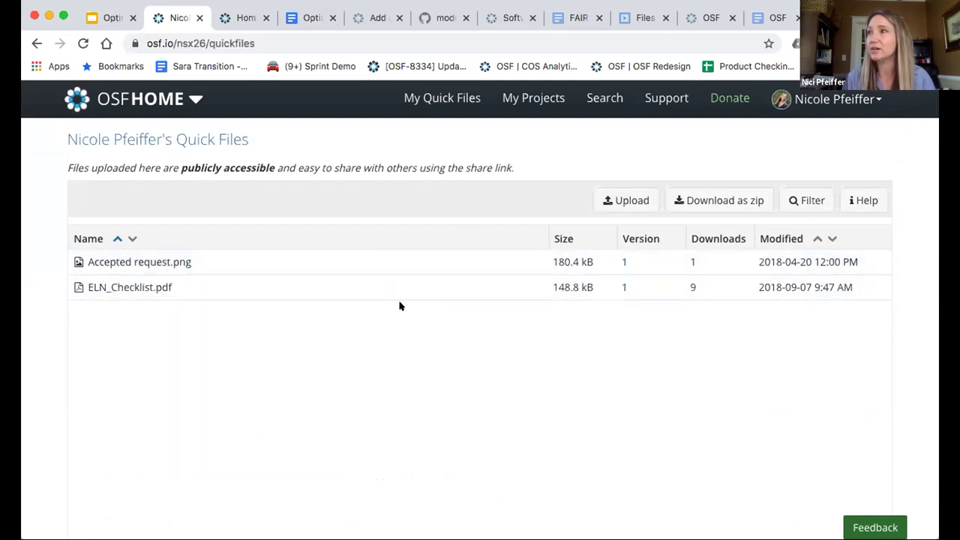
pyautogui.click(148, 258)
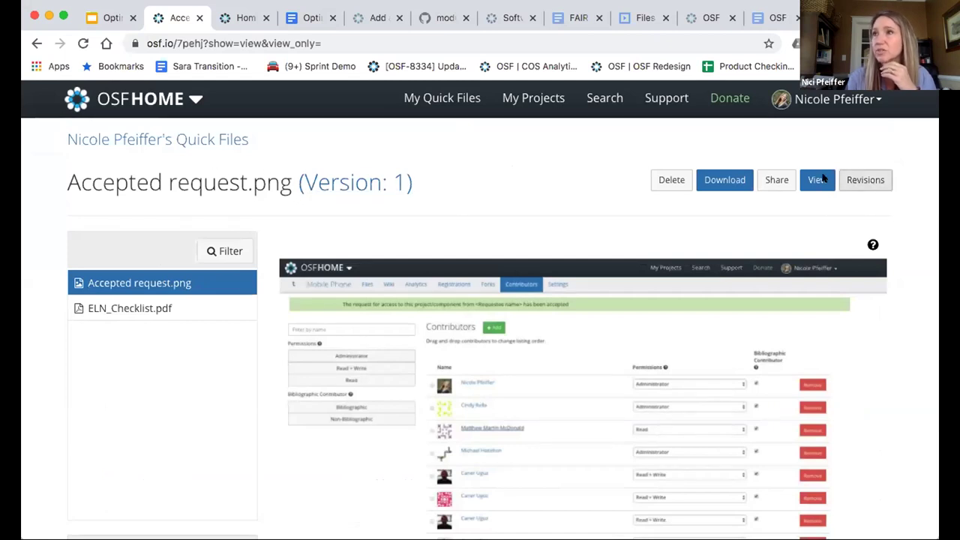
pyautogui.click(218, 139)
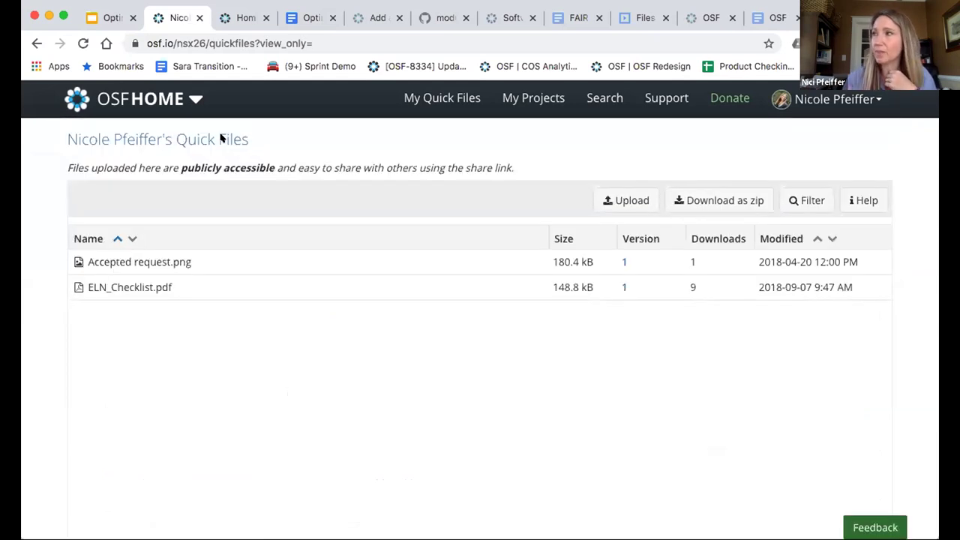
pyautogui.click(347, 264)
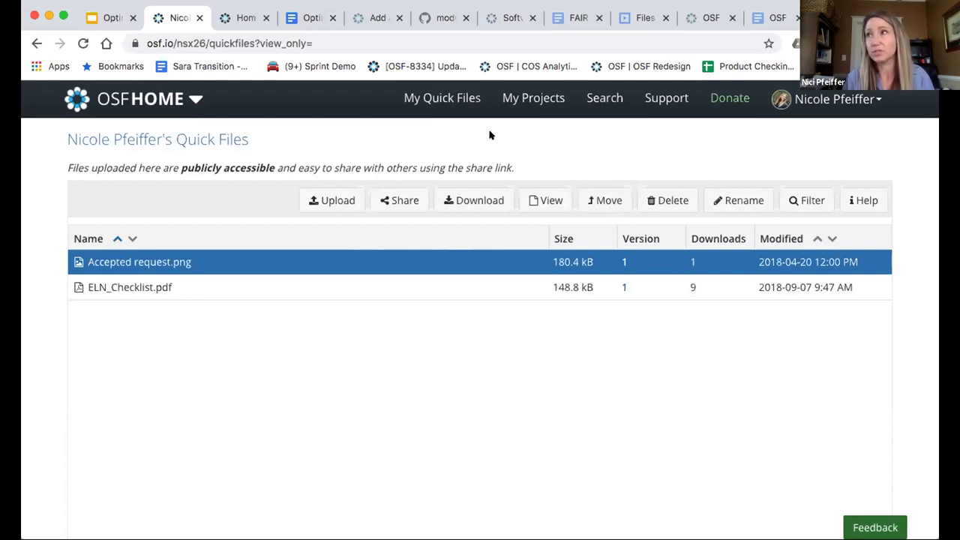
# - Leave Quick Files, return to the Optimizing Research Collaboration for Remote Teams overview, and review its files and recent activity
pyautogui.click(33, 43)
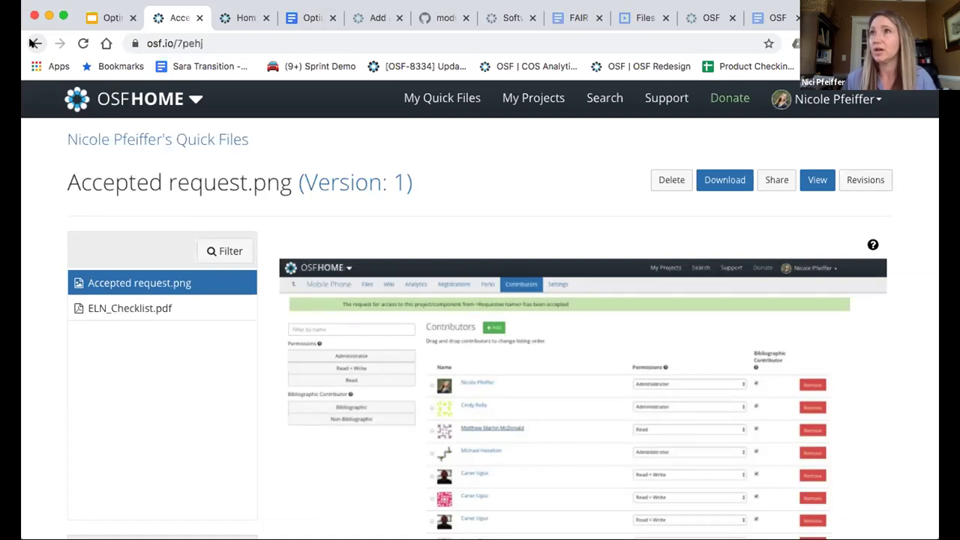
pyautogui.click(36, 43)
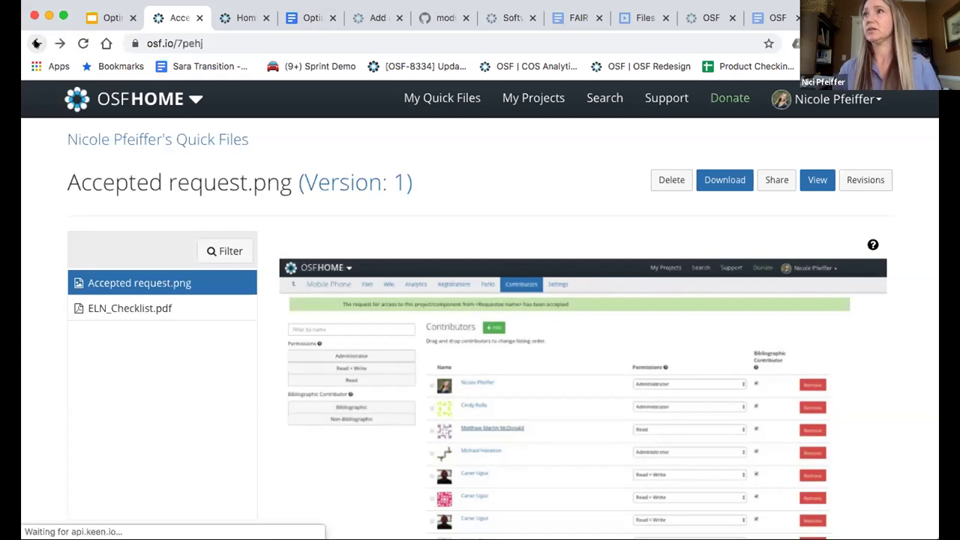
pyautogui.click(36, 43)
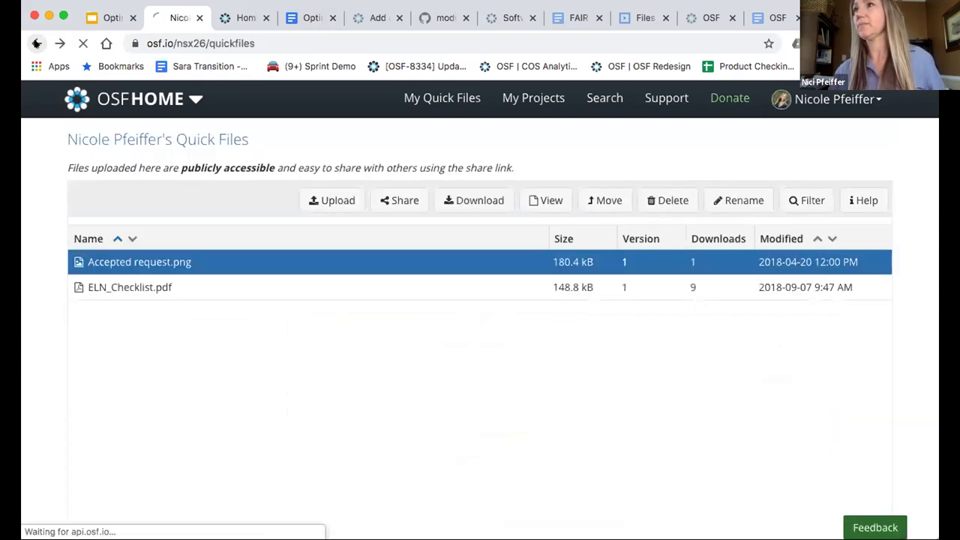
pyautogui.click(36, 44)
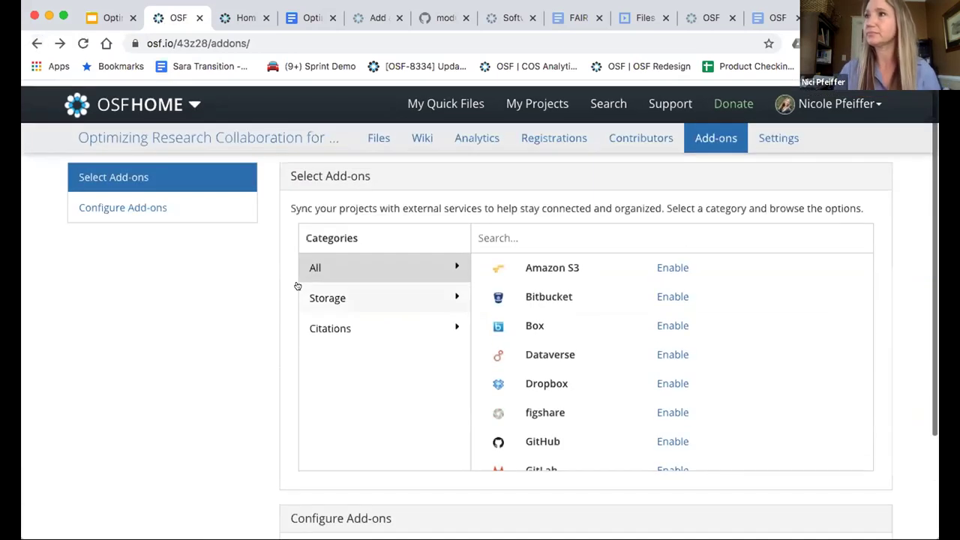
pyautogui.click(250, 131)
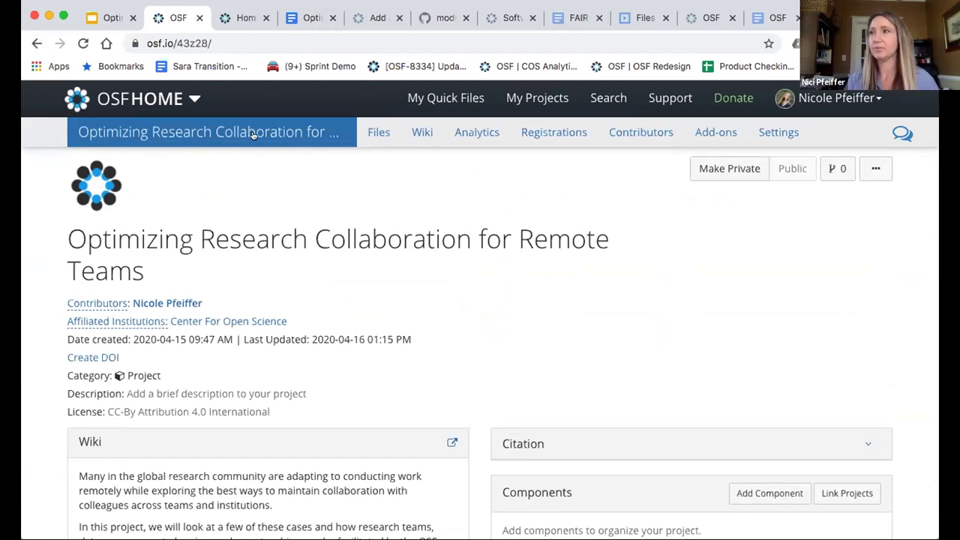
pyautogui.scroll(-2, 521, 306)
pyautogui.scroll(-2, 521, 306)
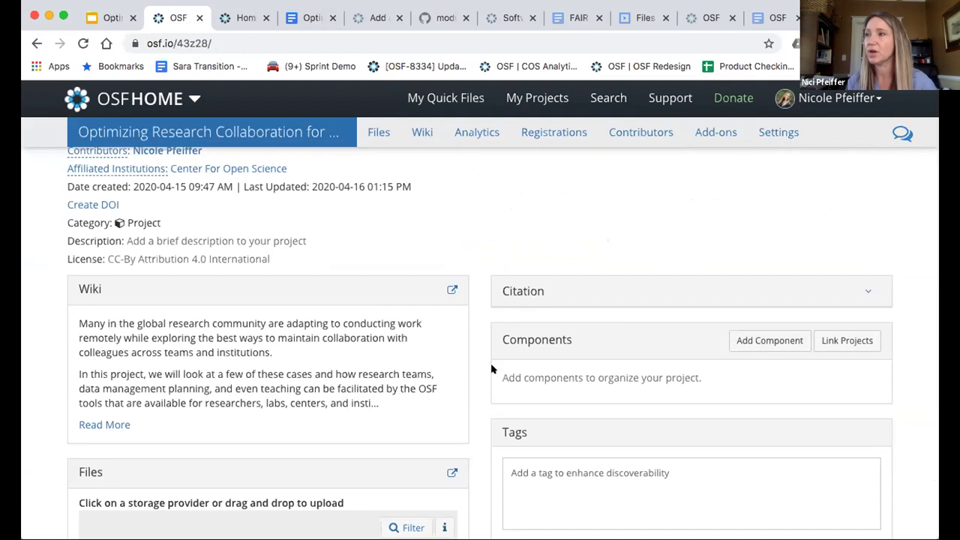
pyautogui.scroll(-5, 491, 368)
pyautogui.scroll(-1, 491, 368)
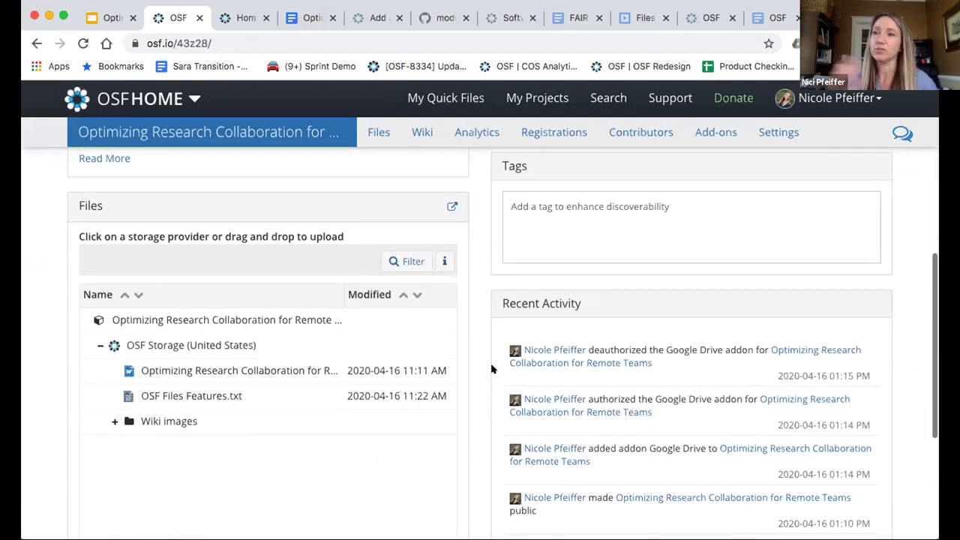
# - Create a project component titled Data with its storage location set to Germany - Frankfurt
pyautogui.scroll(5, 491, 368)
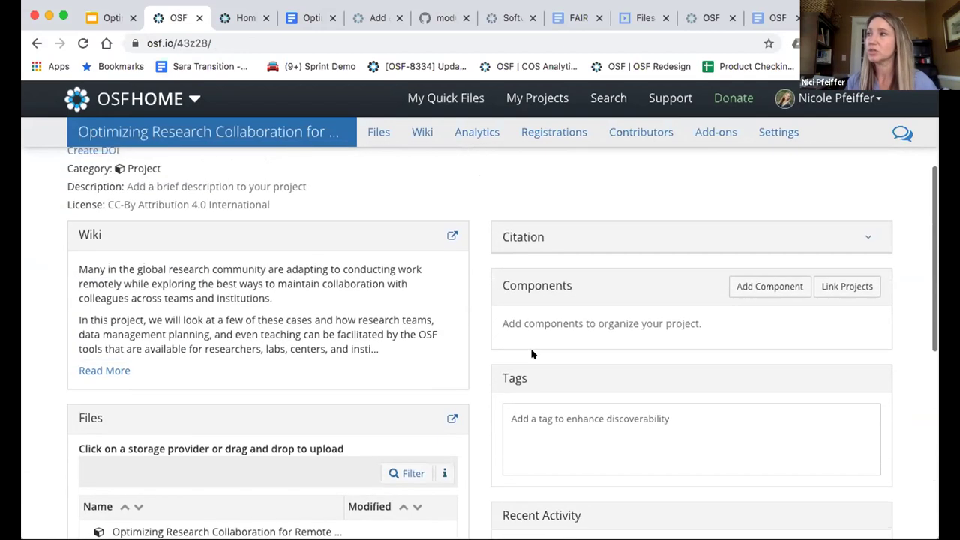
pyautogui.click(765, 286)
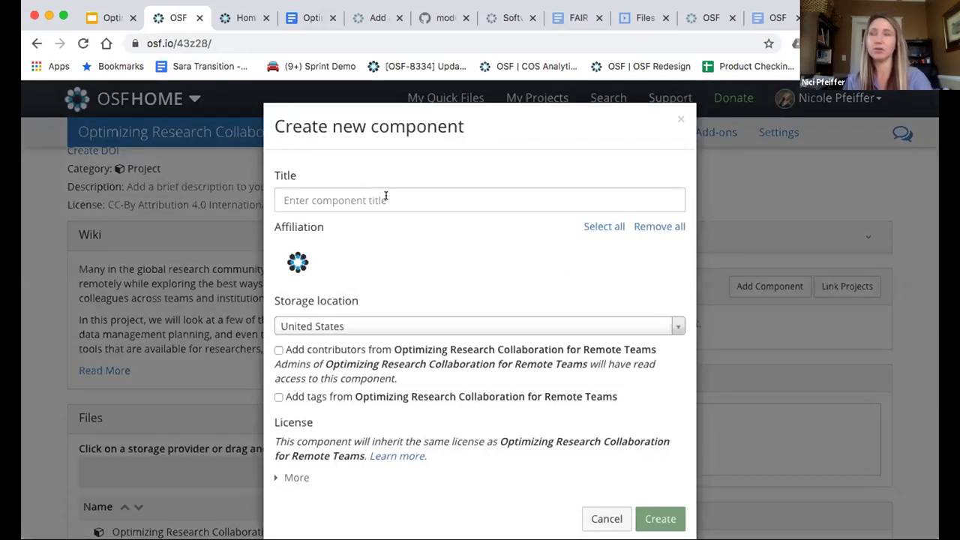
pyautogui.click(386, 196)
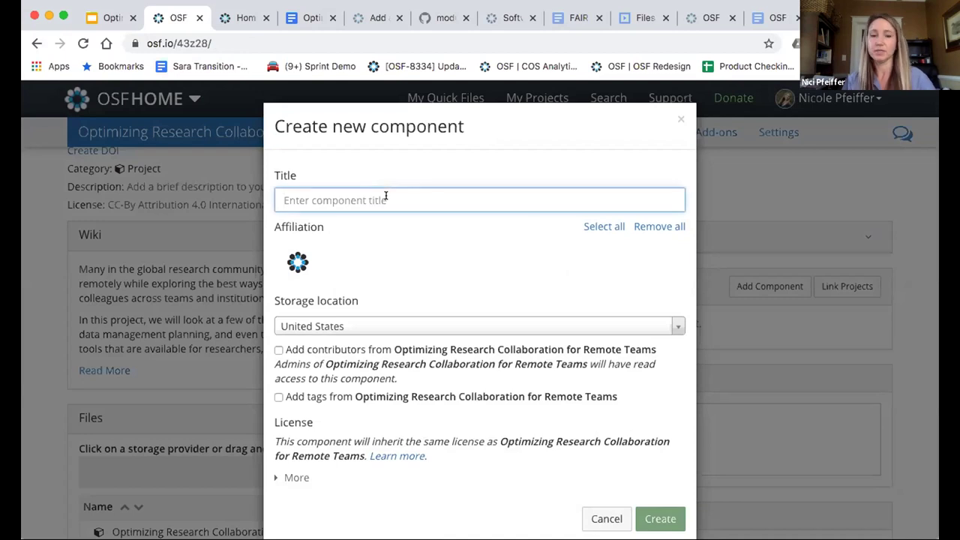
pyautogui.write('Data')
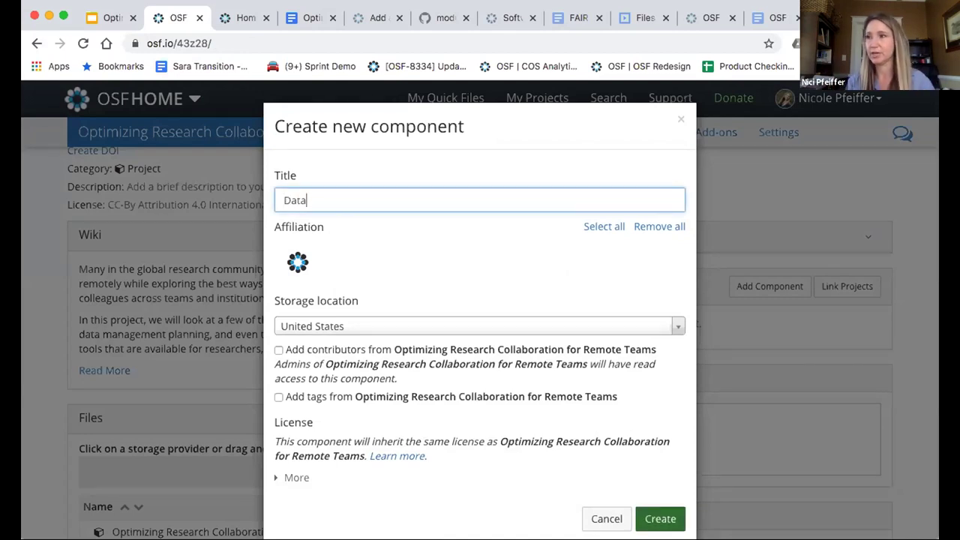
pyautogui.click(362, 324)
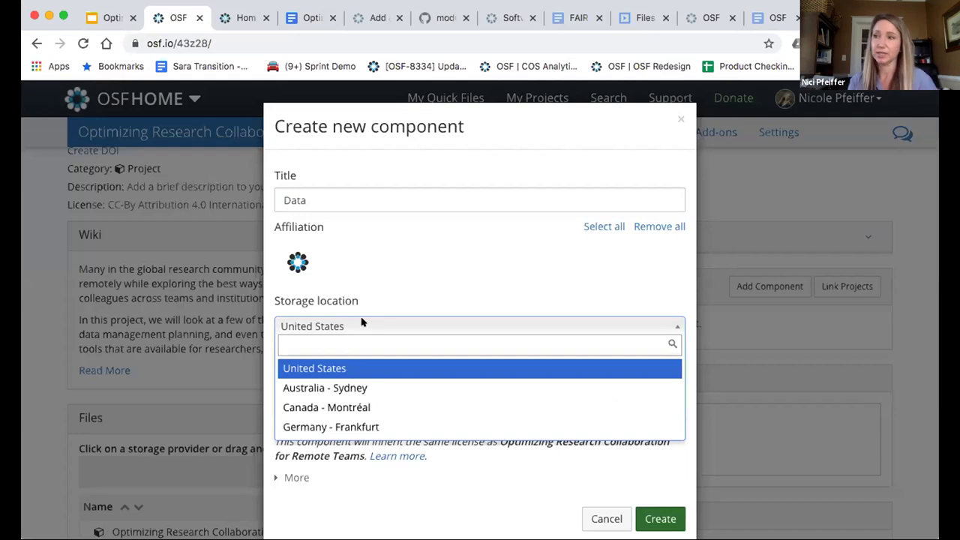
pyautogui.click(369, 420)
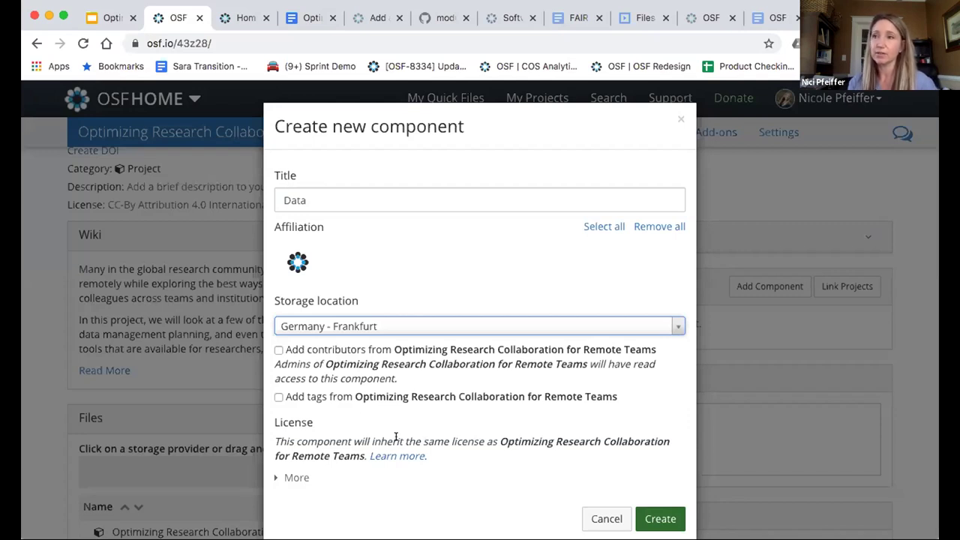
pyautogui.scroll(-1, 394, 437)
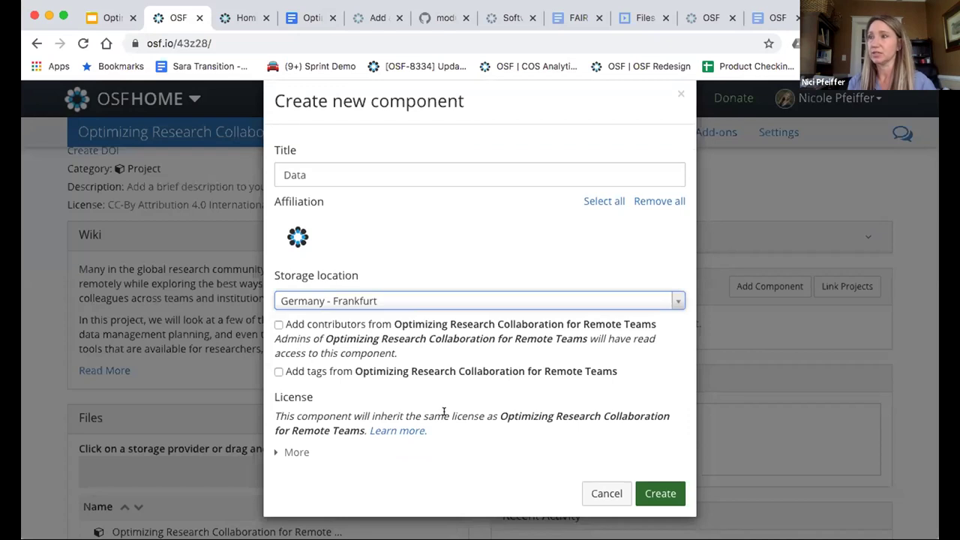
pyautogui.click(654, 489)
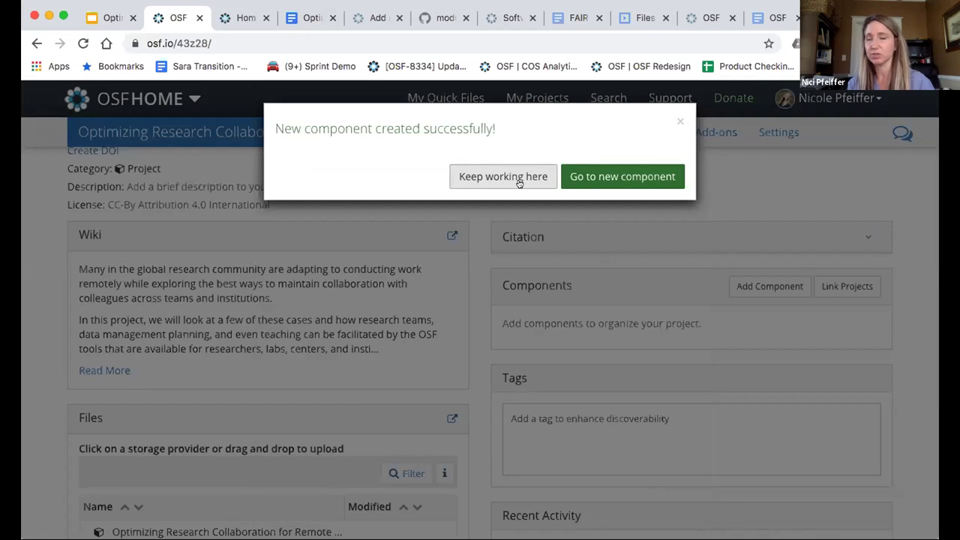
# - Visit the new Data component and reopen it from the parent project's components list
pyautogui.click(590, 180)
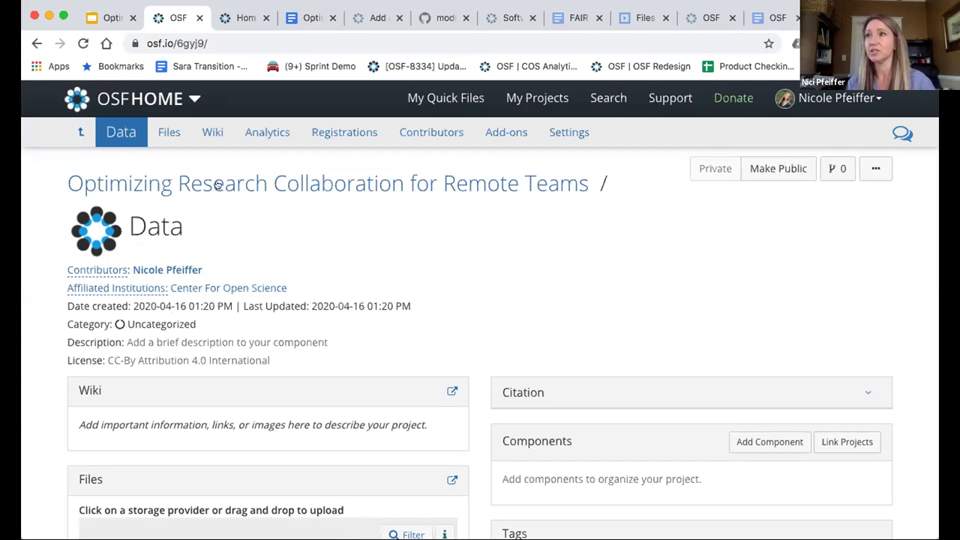
pyautogui.click(77, 129)
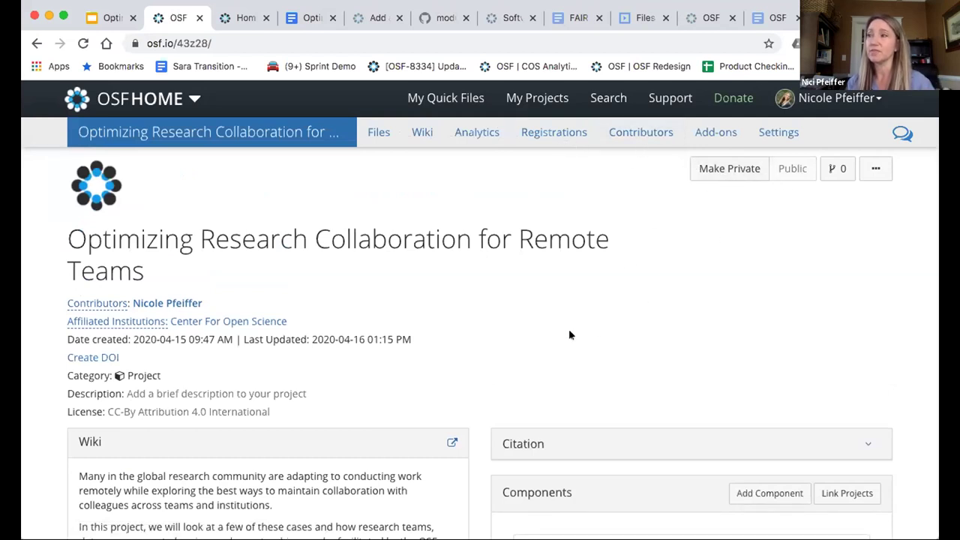
pyautogui.scroll(-2, 569, 336)
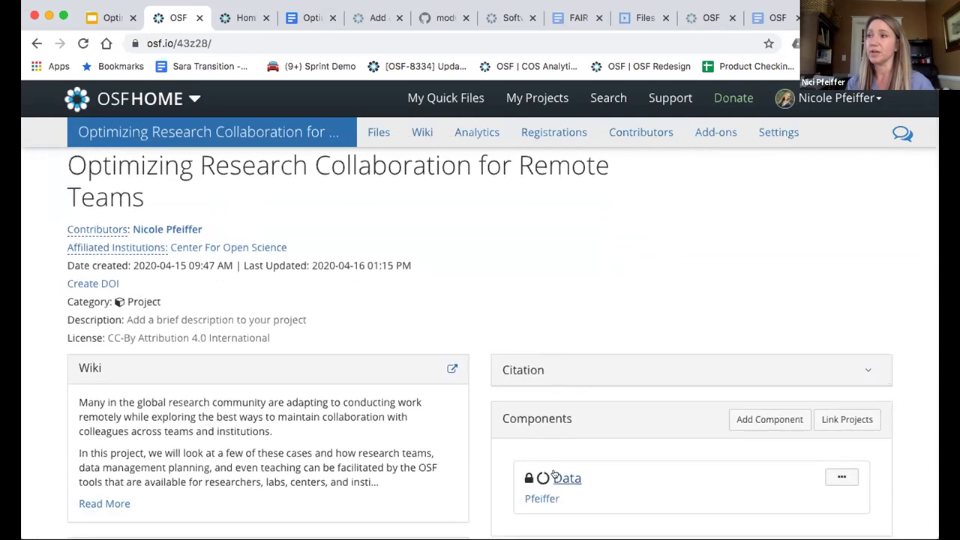
pyautogui.click(554, 472)
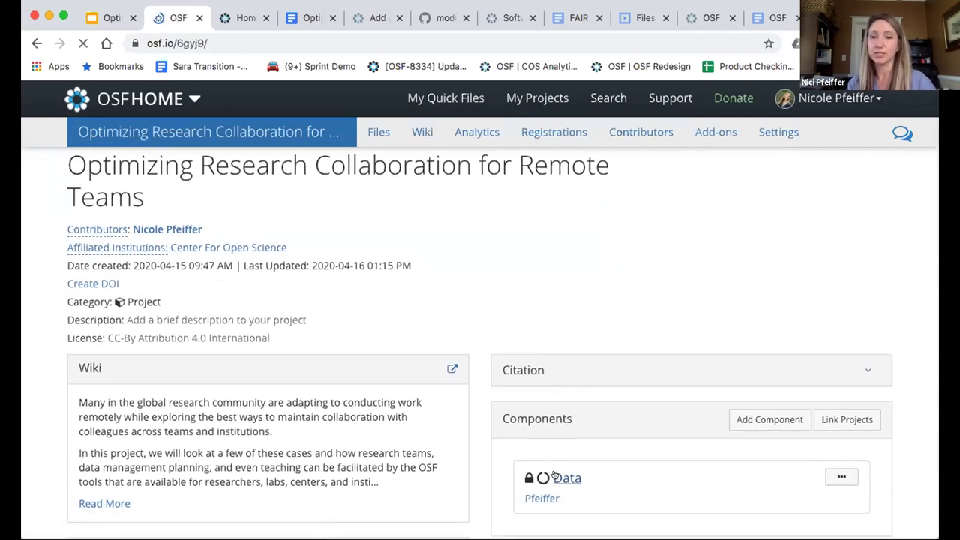
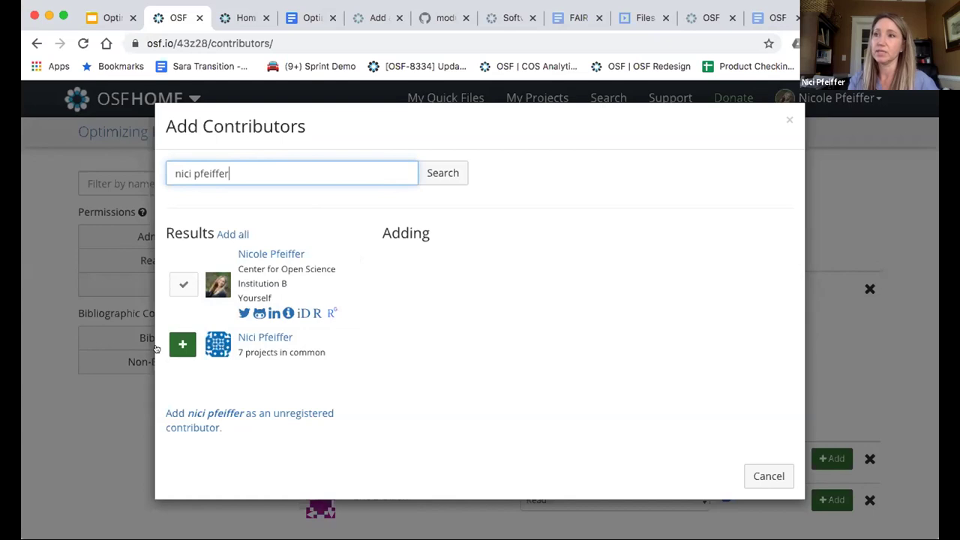
# - Add the contributor from the search results with Read + Write permission to the main project only, leaving the Data component unselected
pyautogui.click(182, 344)
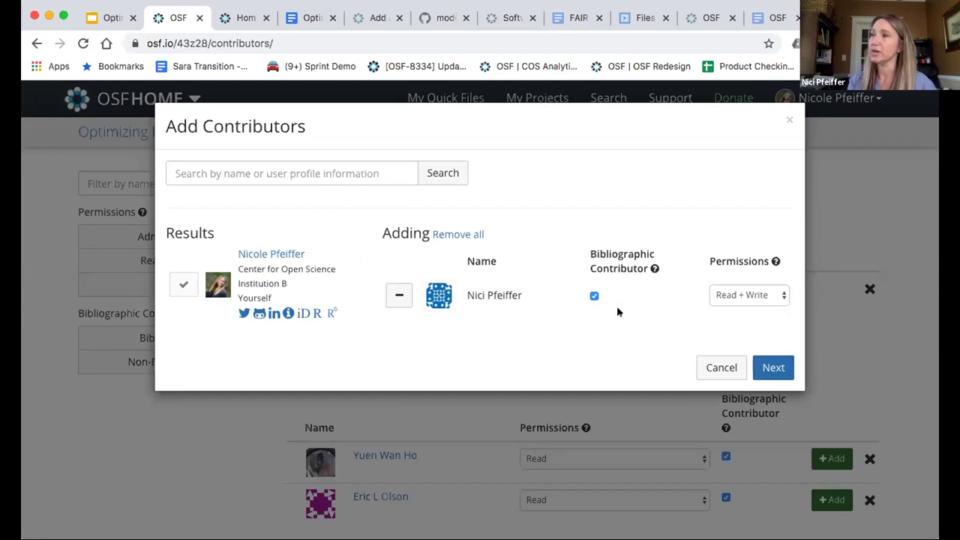
pyautogui.click(778, 293)
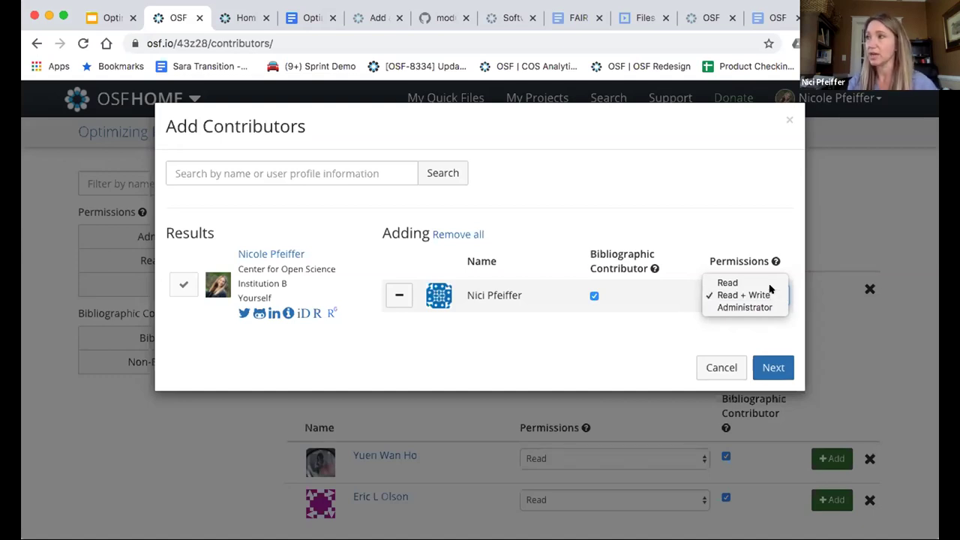
pyautogui.click(770, 293)
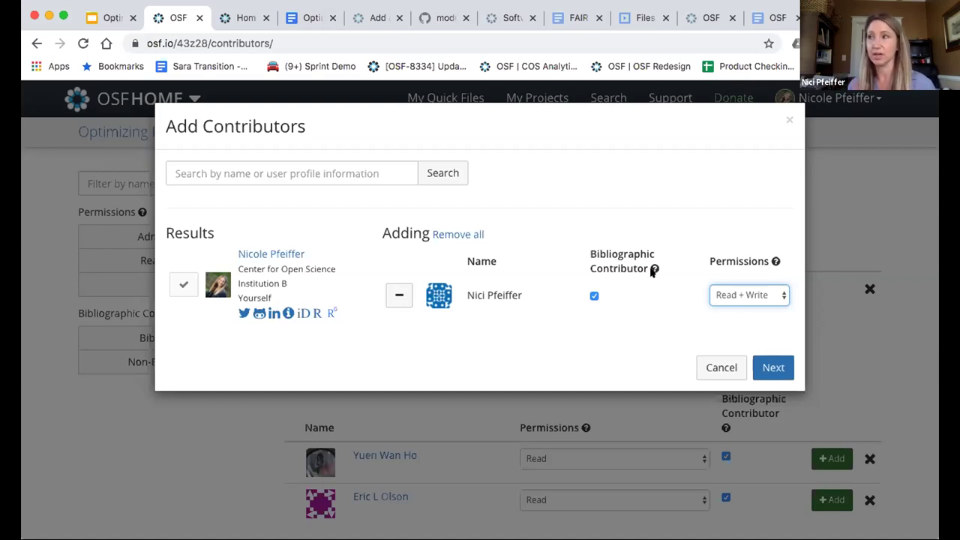
pyautogui.click(769, 365)
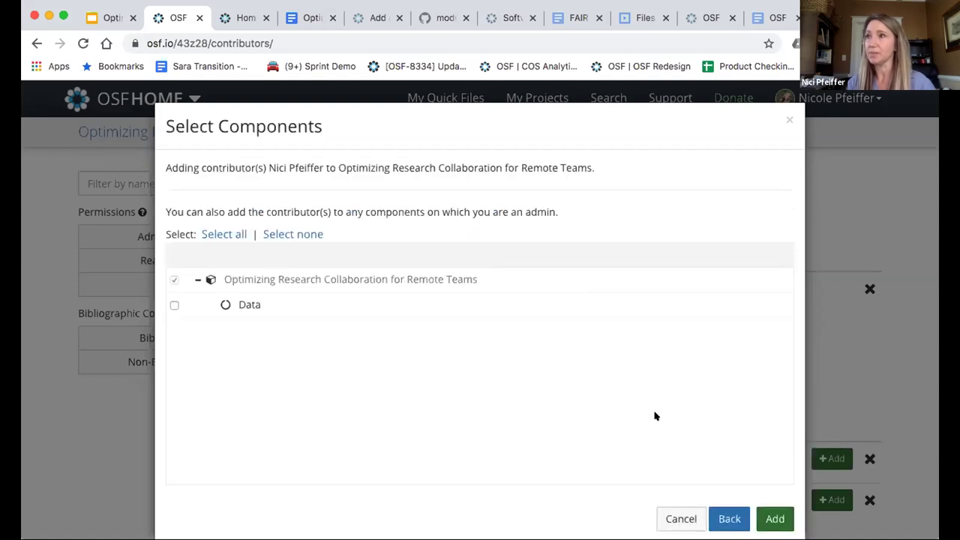
pyautogui.scroll(-2, 654, 413)
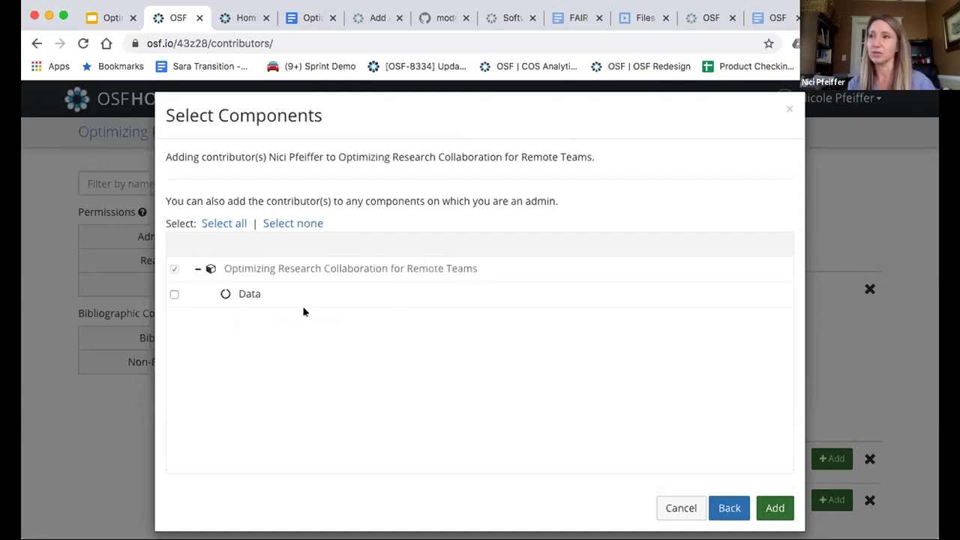
pyautogui.click(772, 508)
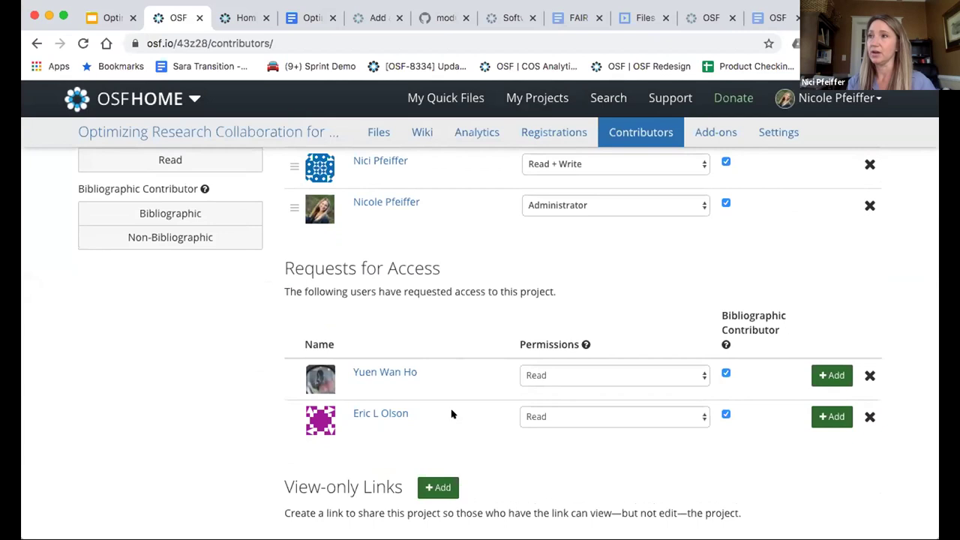
# - Set the second access request's permission to Administrator and add that requester as a contributor
pyautogui.click(671, 417)
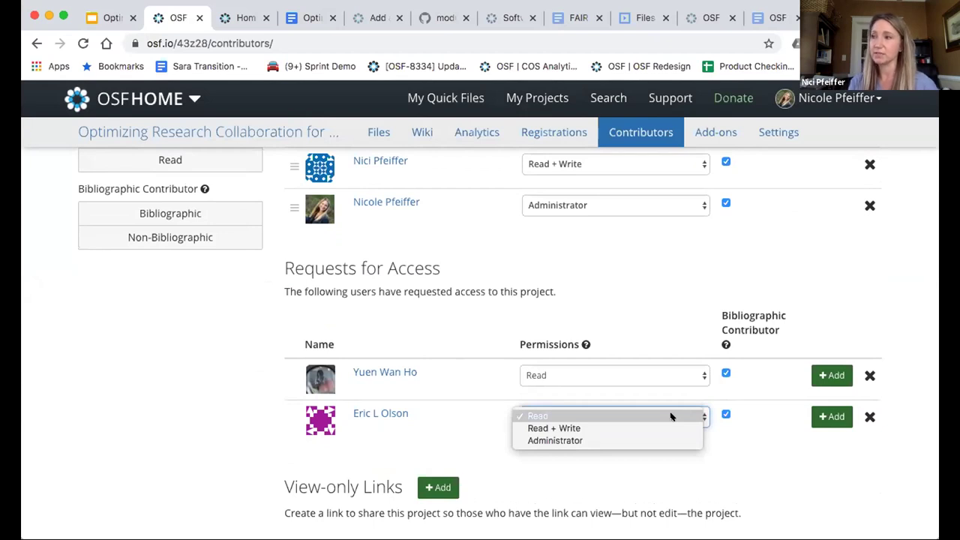
pyautogui.click(660, 441)
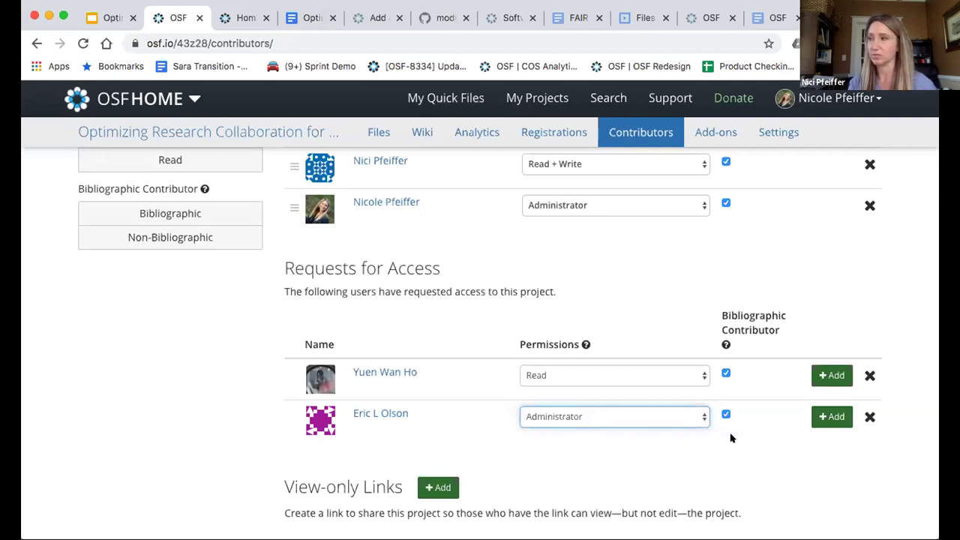
pyautogui.click(827, 417)
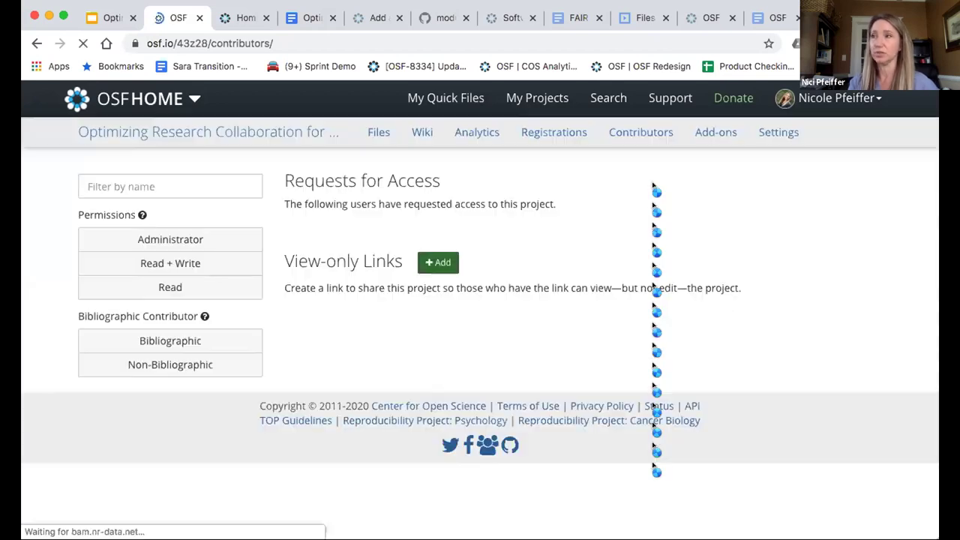
pyautogui.scroll(3, 615, 353)
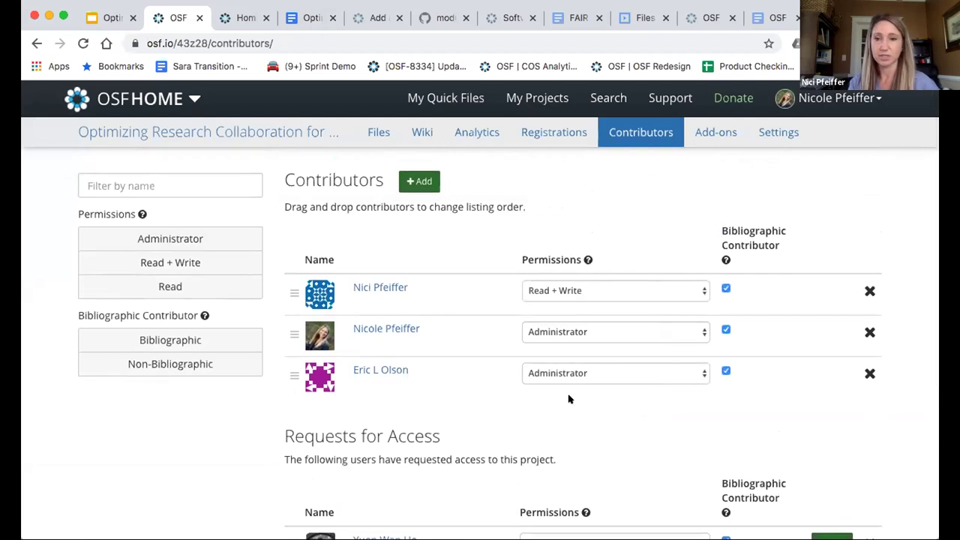
# - Accept the remaining access request with Read permission
pyautogui.scroll(-3, 568, 399)
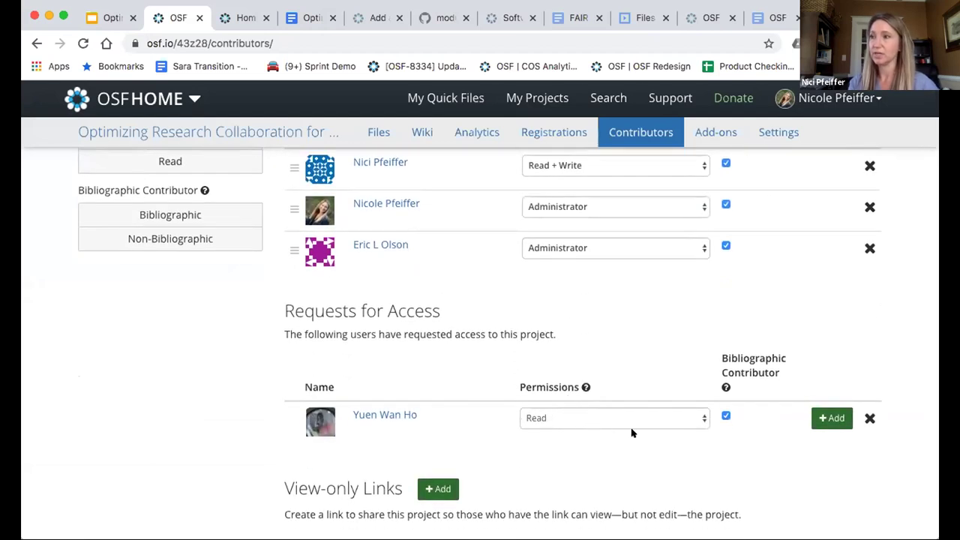
pyautogui.click(697, 418)
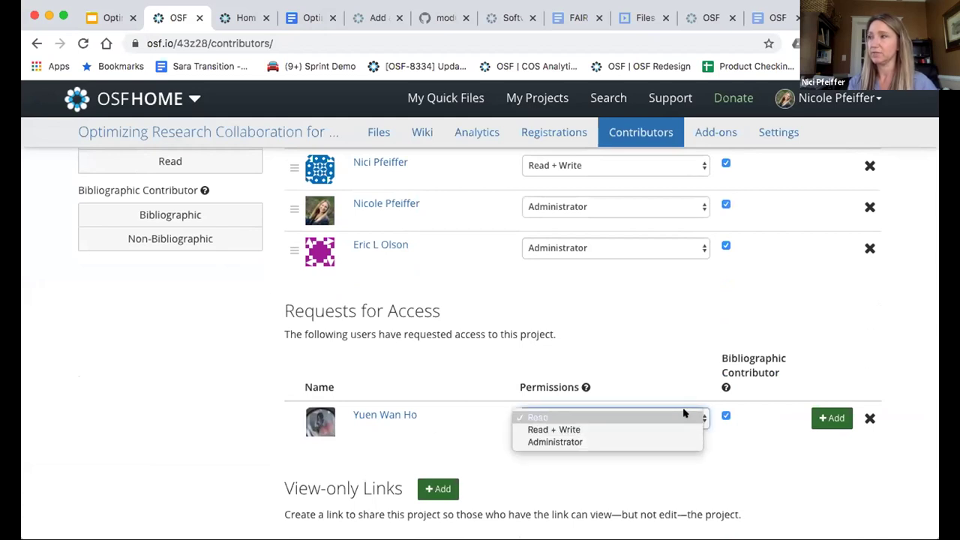
pyautogui.click(746, 426)
pyautogui.click(831, 418)
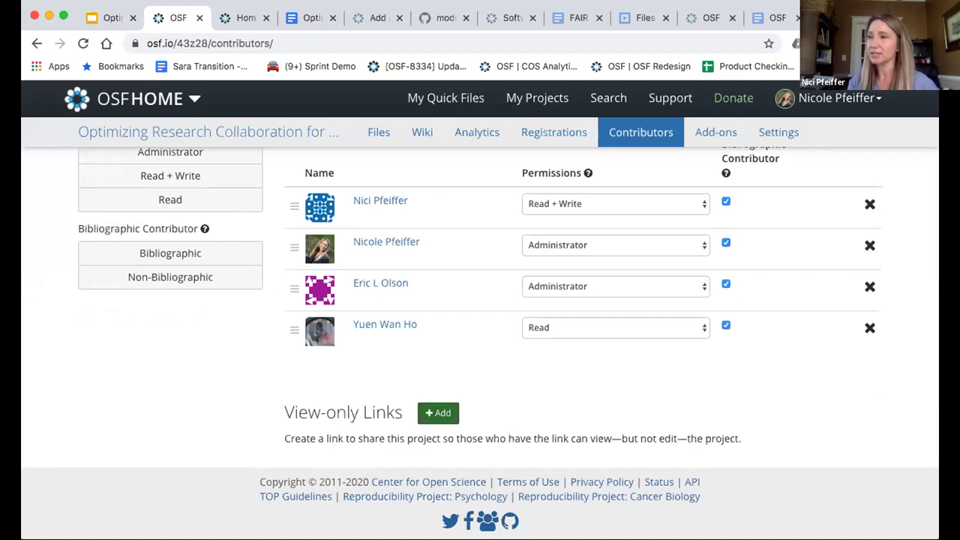
# - Create a view-only link named peer review for journal A that also covers the Data component, without anonymizing contributors
pyautogui.click(439, 409)
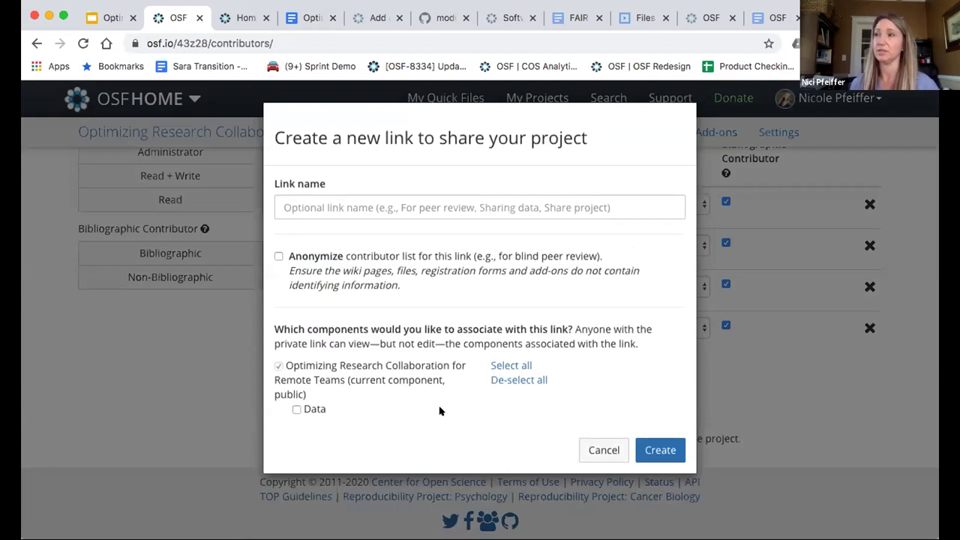
pyautogui.click(455, 212)
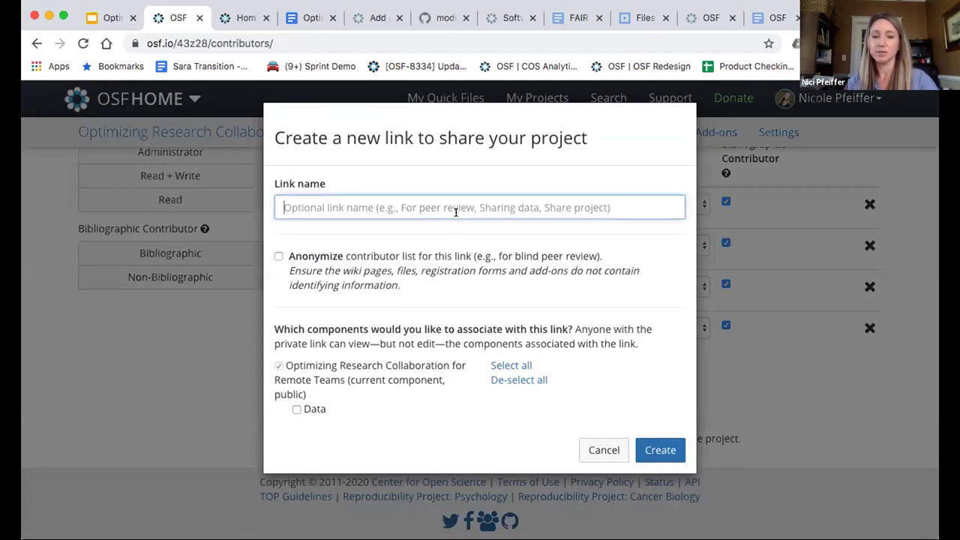
pyautogui.write('peer r')
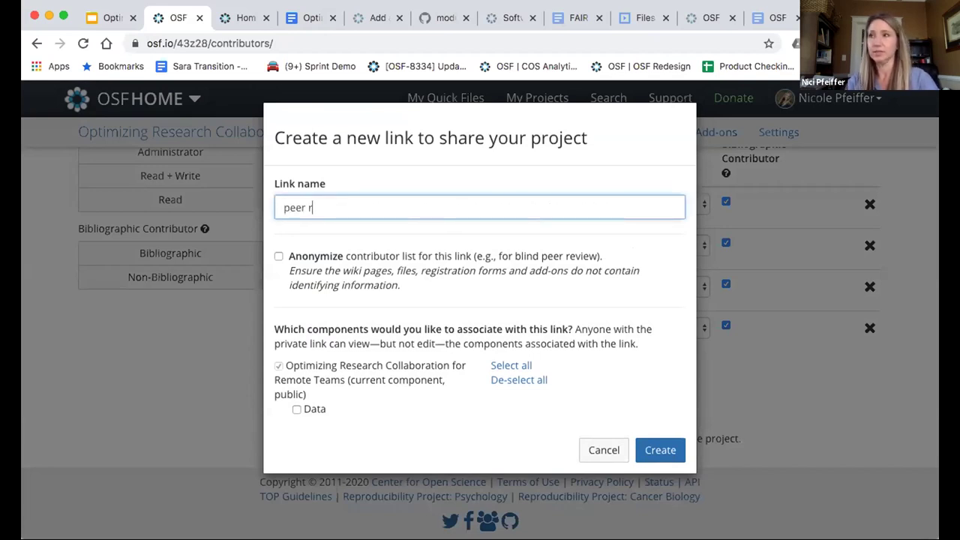
pyautogui.write('eview for j')
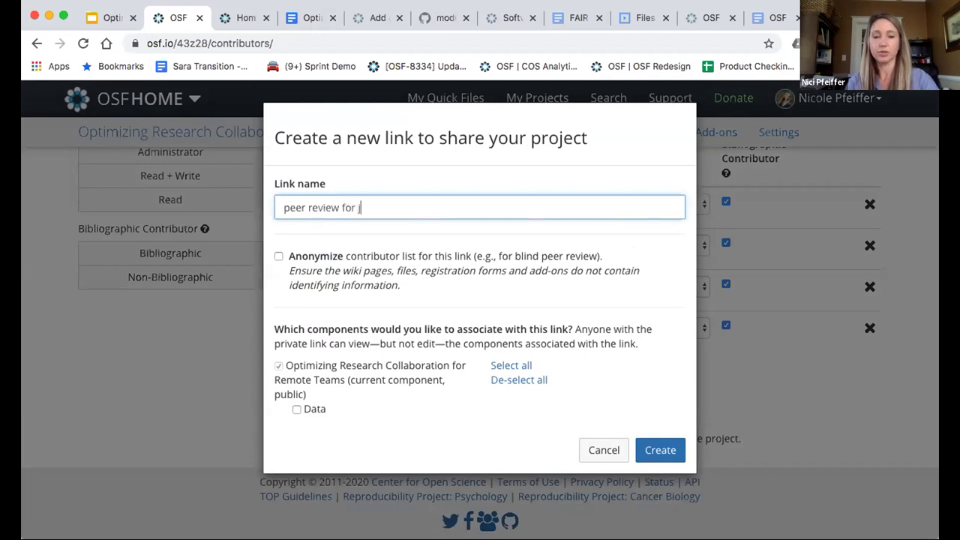
pyautogui.write('ournal A')
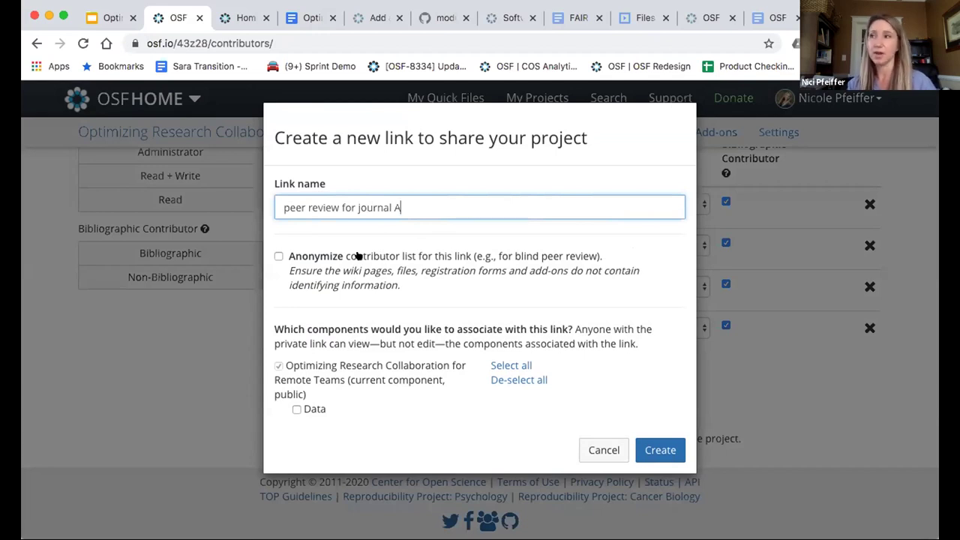
pyautogui.click(296, 409)
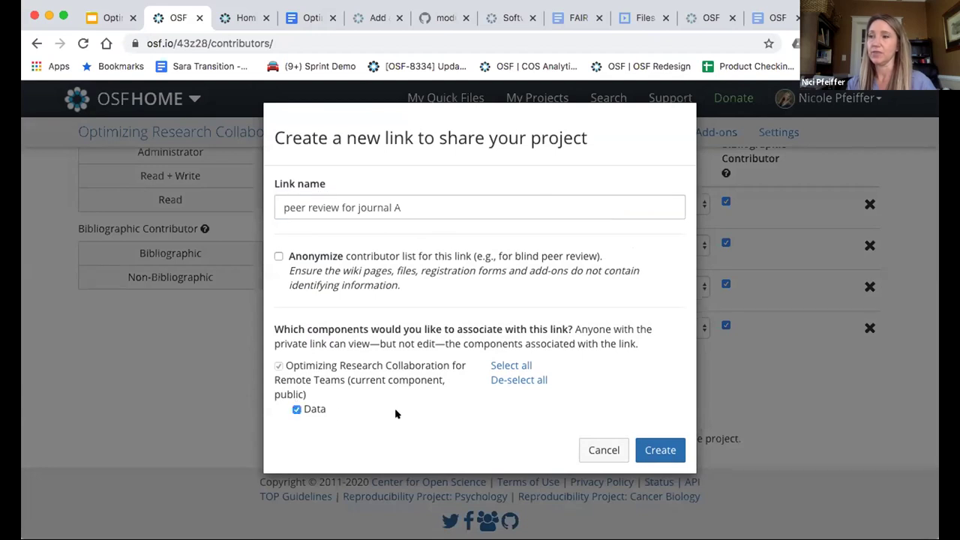
pyautogui.click(659, 450)
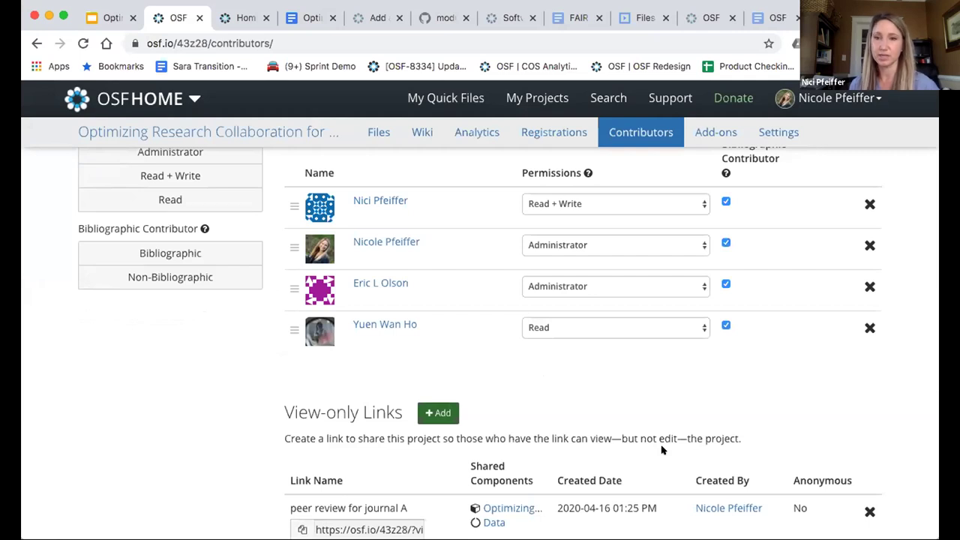
# - Copy the URL of the peer review for journal A view-only link and delete the link
pyautogui.scroll(-3, 661, 449)
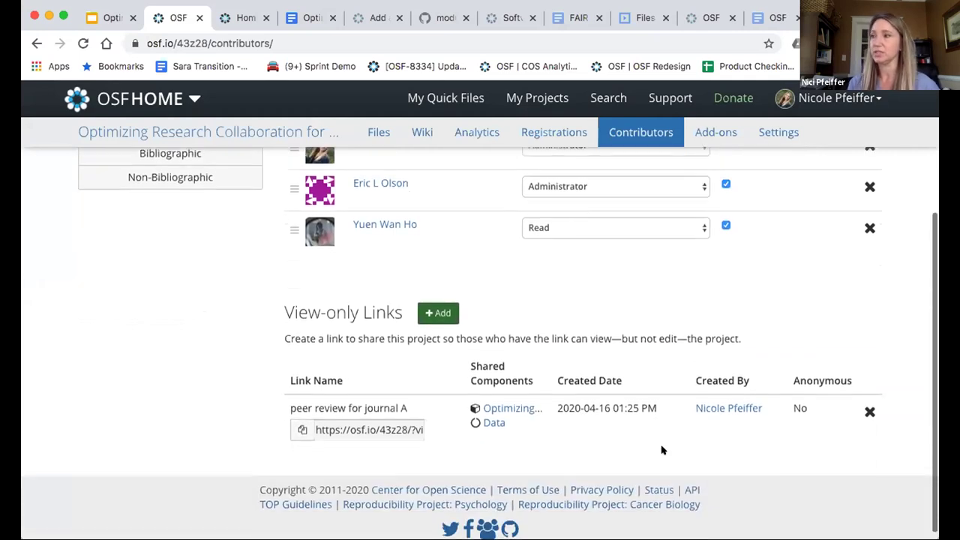
pyautogui.click(300, 421)
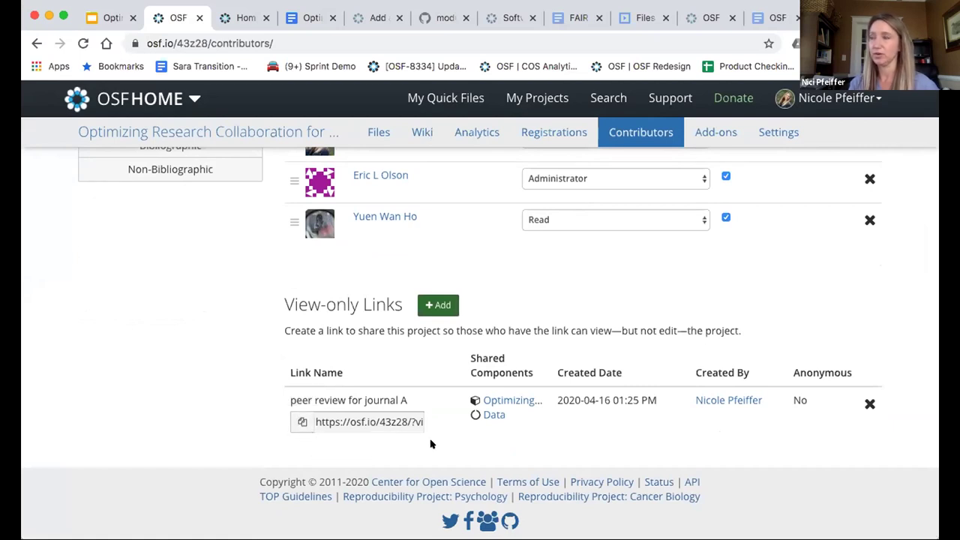
pyautogui.click(868, 403)
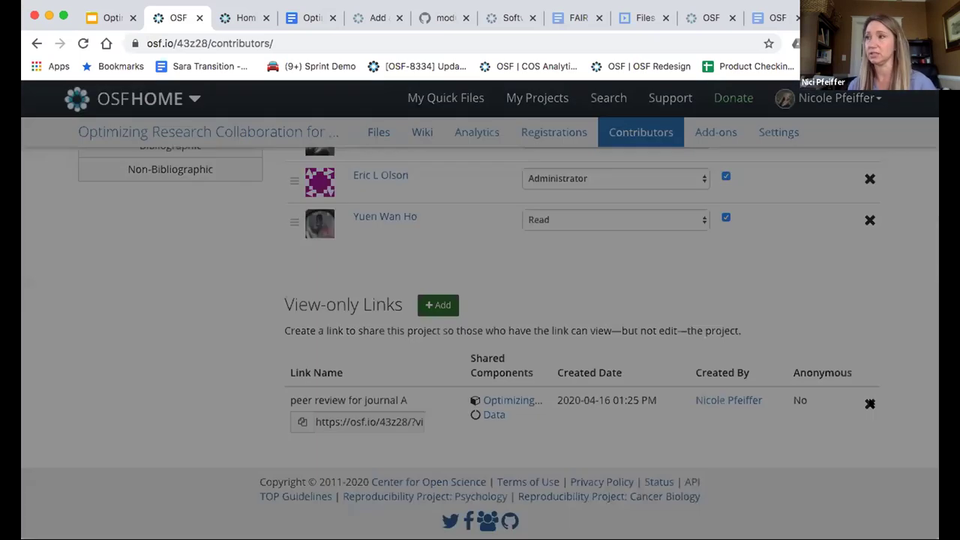
pyautogui.click(647, 206)
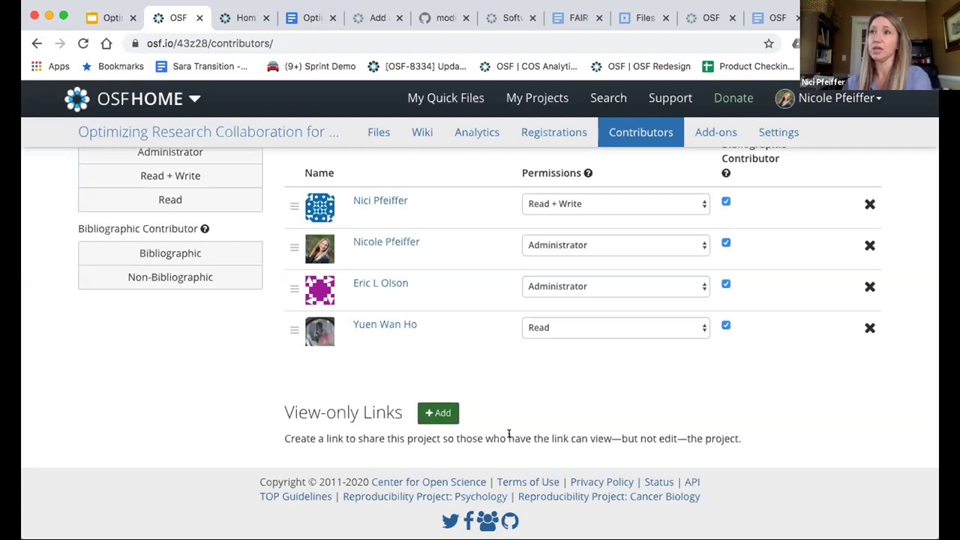
# - Return to the project overview and view the full text of its wiki home page
pyautogui.click(218, 129)
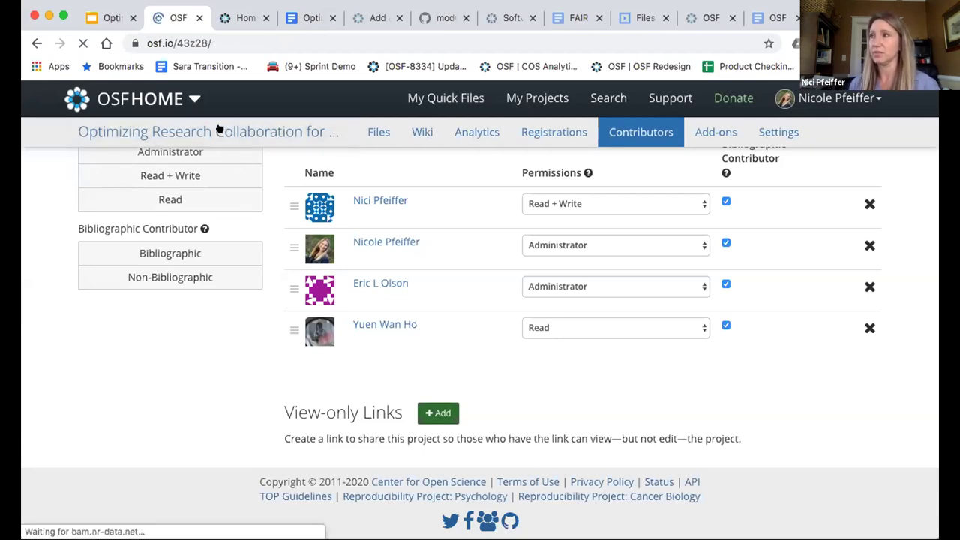
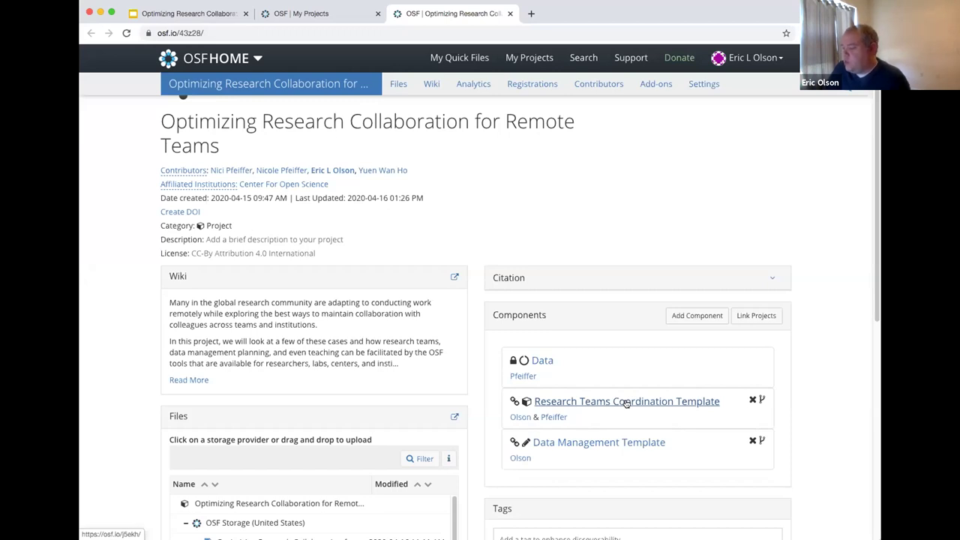
pyautogui.click(186, 380)
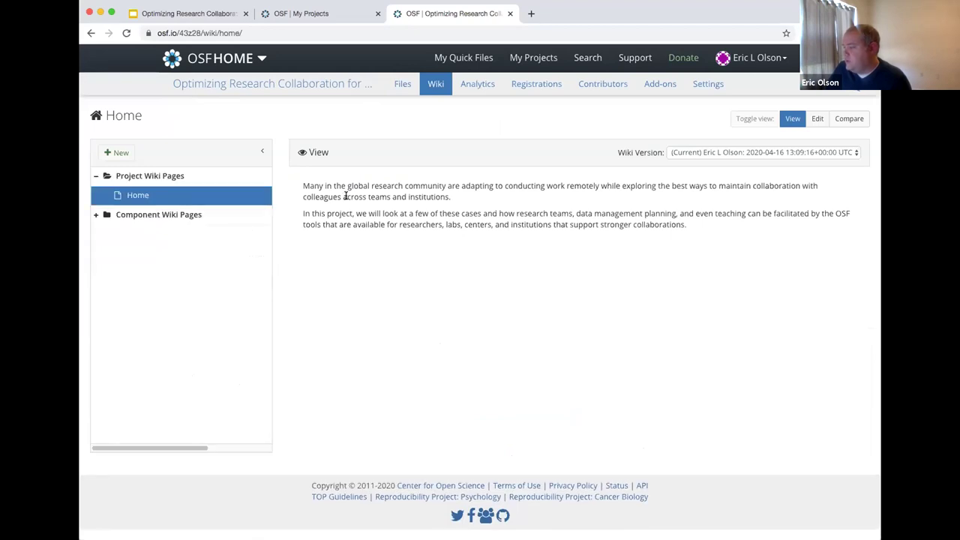
pyautogui.click(91, 34)
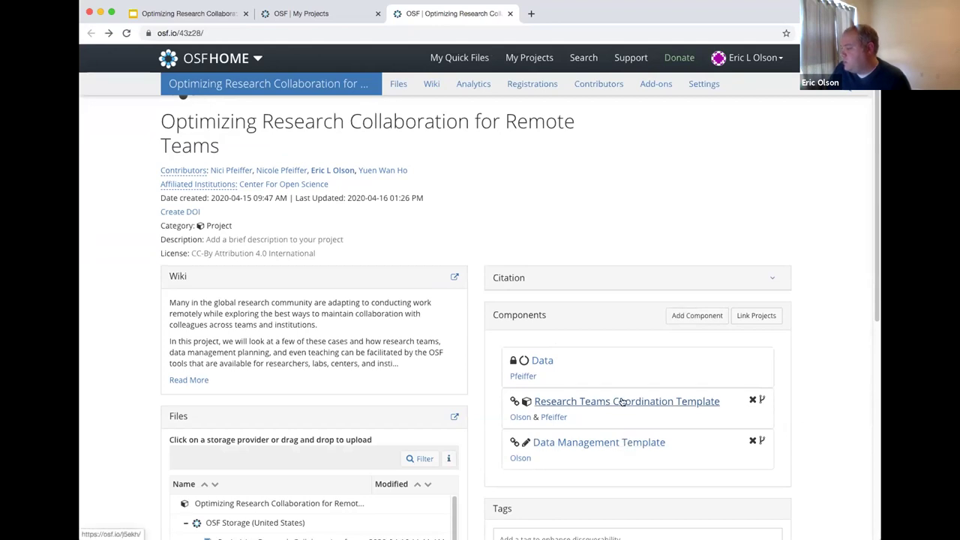
# - Examine the wiki home page of the linked Research Teams Coordination Template project, including its goals and design sections, and open it for editing
pyautogui.click(622, 403)
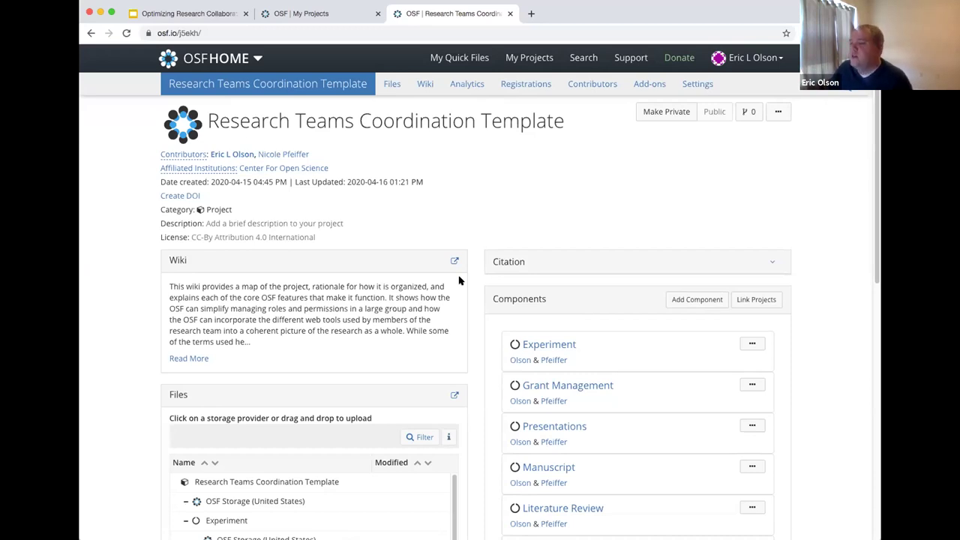
pyautogui.click(202, 358)
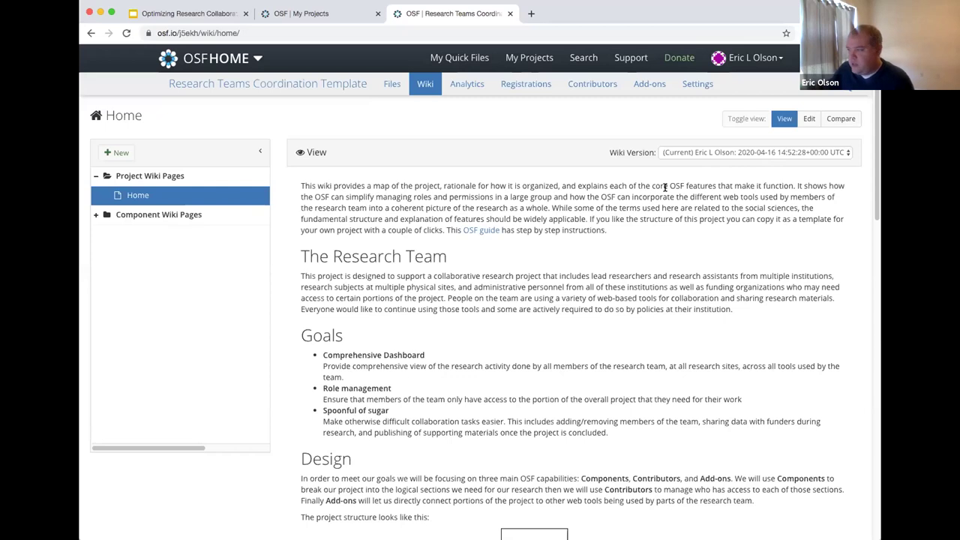
pyautogui.scroll(-10, 665, 187)
pyautogui.scroll(10, 664, 187)
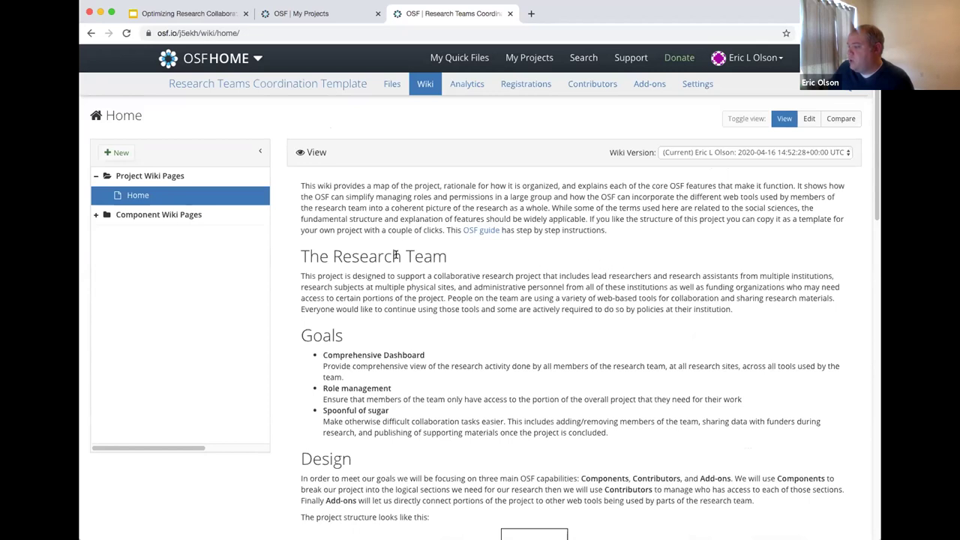
pyautogui.scroll(-2, 395, 255)
pyautogui.scroll(-15, 395, 267)
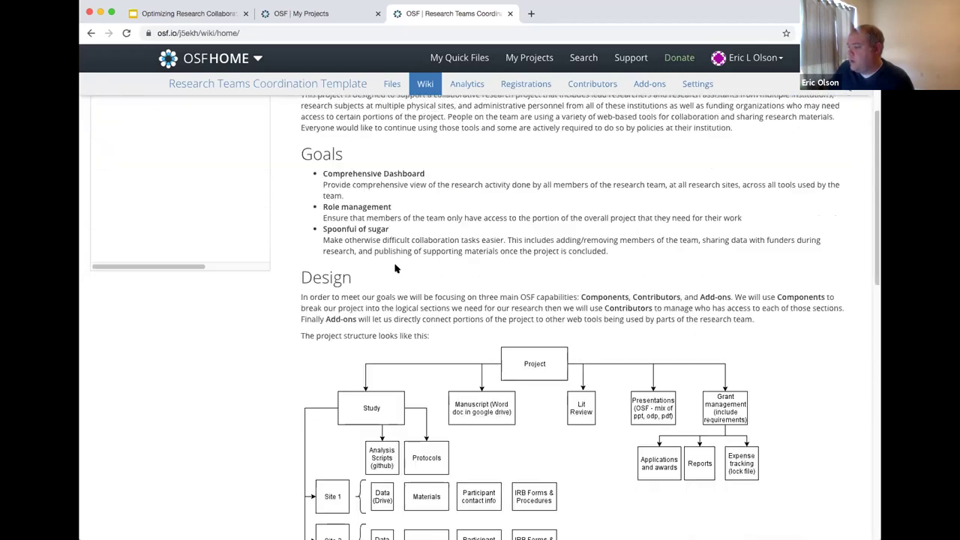
pyautogui.scroll(-5, 392, 265)
pyautogui.scroll(20, 396, 327)
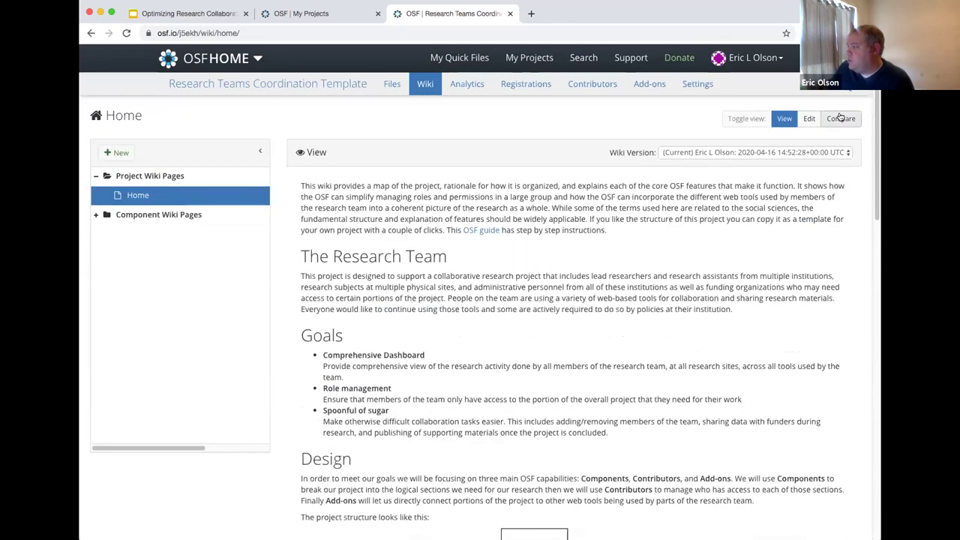
pyautogui.click(810, 120)
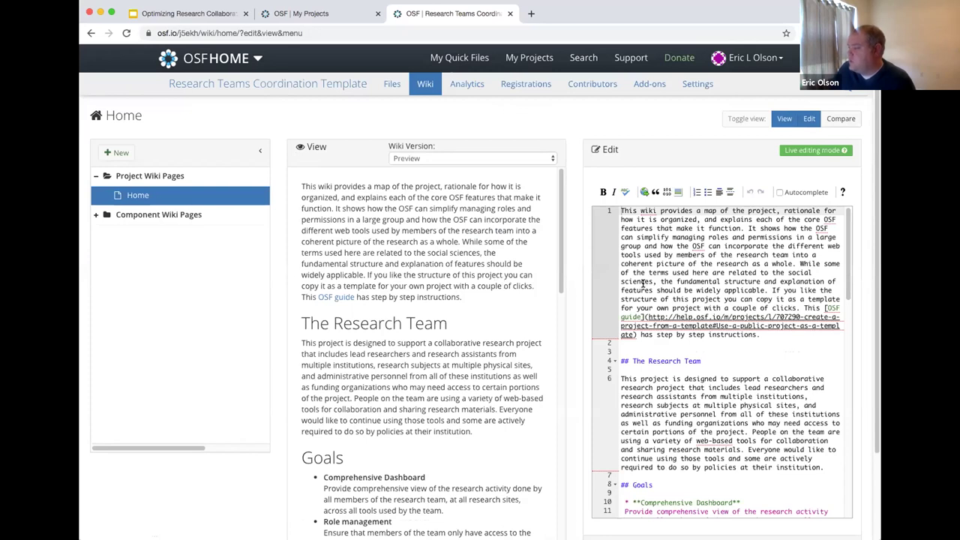
# - Enlarge the page and examine the Markdown headings and bulleted goals in the wiki source alongside the rendered preview
pyautogui.scroll(-3, 662, 315)
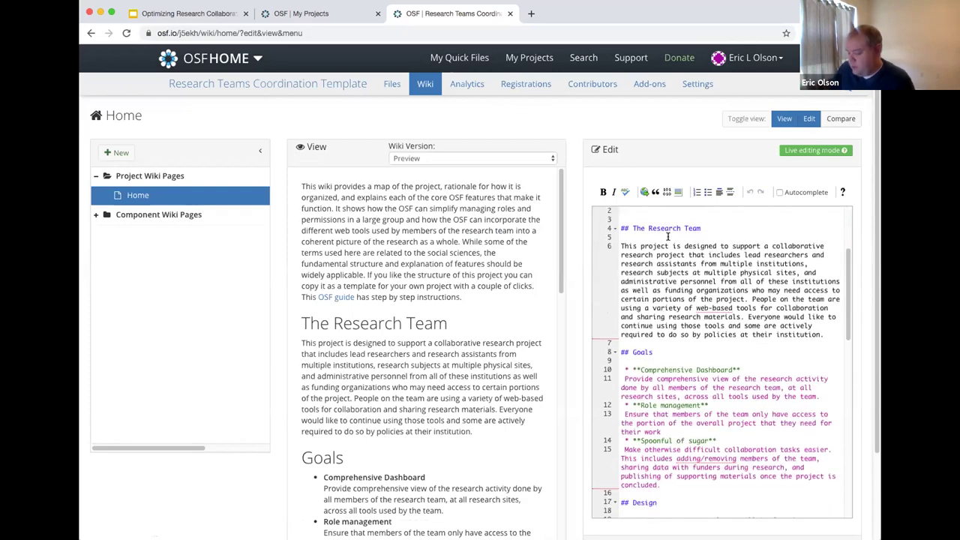
pyautogui.hotkey('ctrl', '+')
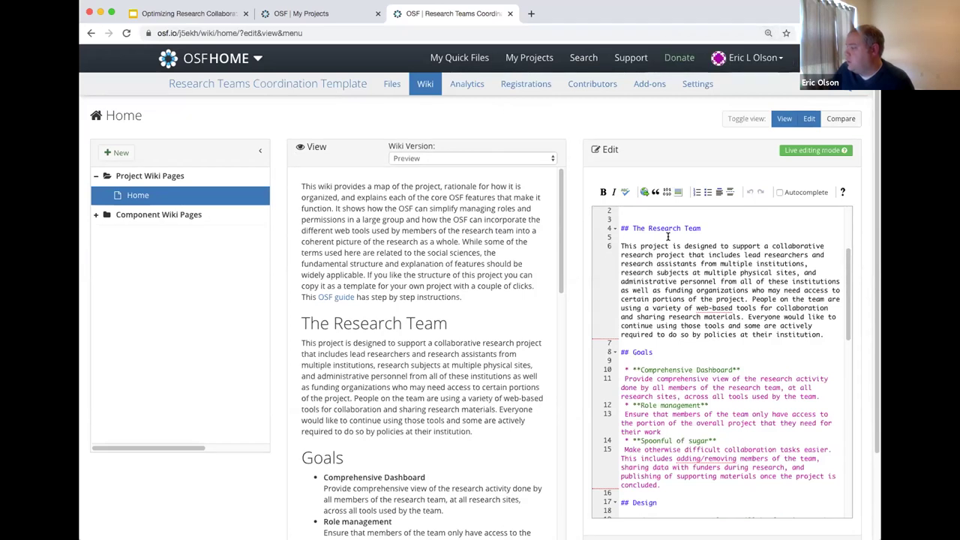
pyautogui.hotkey('ctrl', '+')
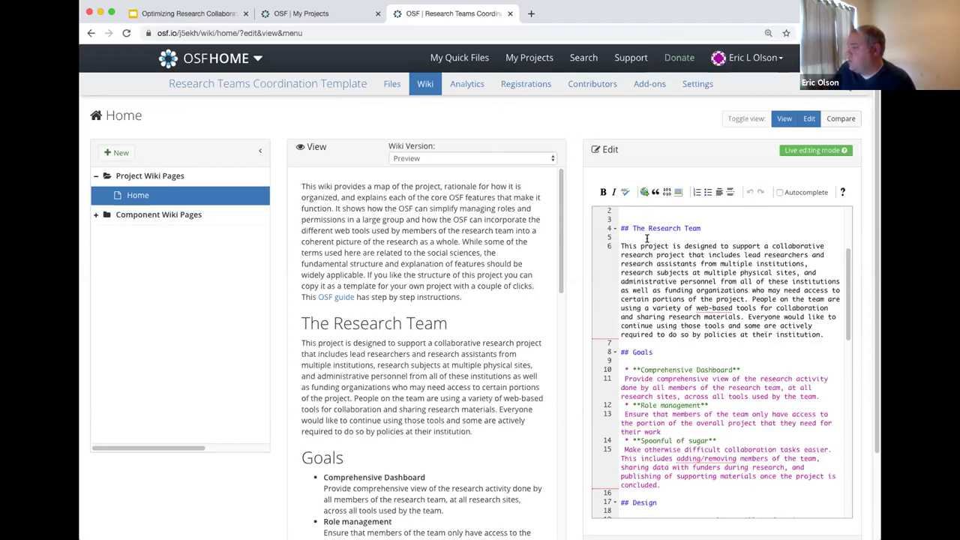
pyautogui.scroll(2, 616, 329)
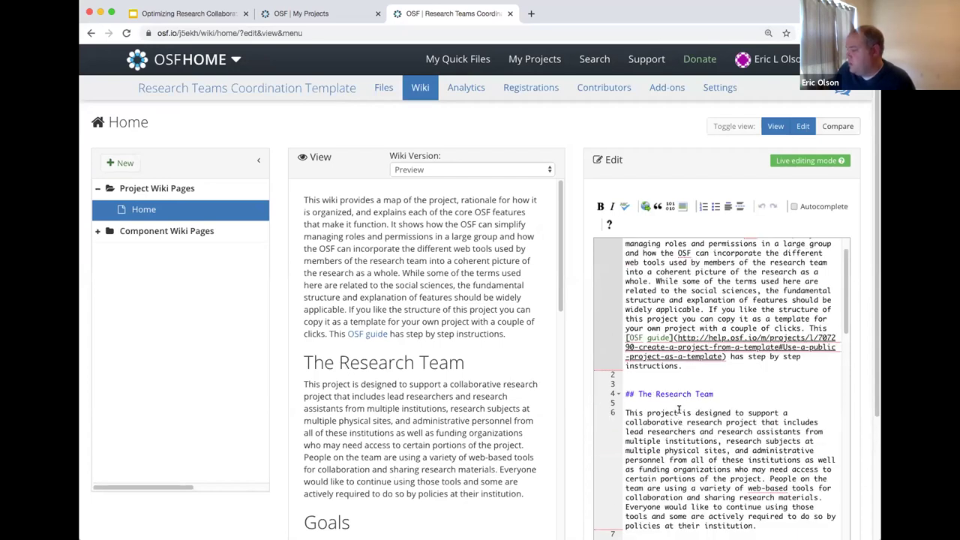
pyautogui.scroll(-6, 675, 405)
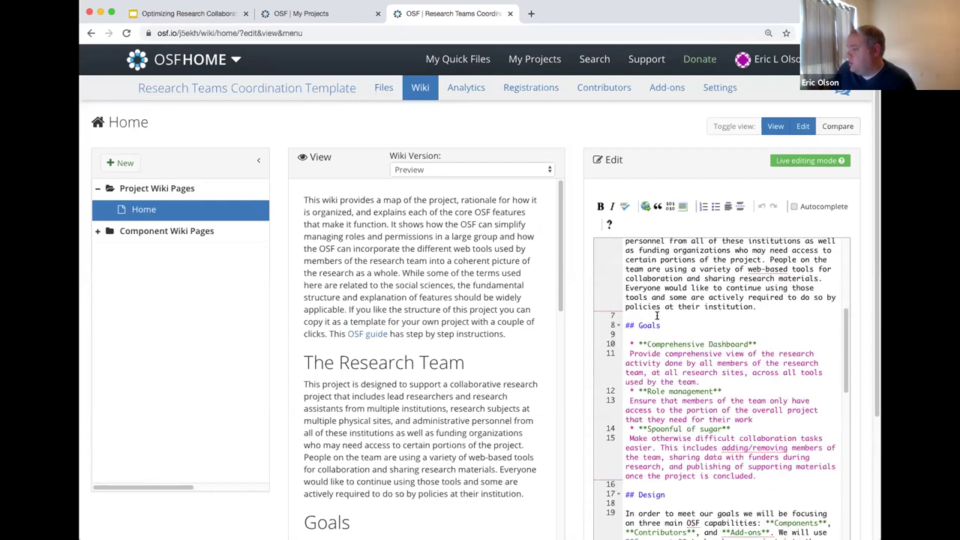
pyautogui.scroll(-1, 424, 358)
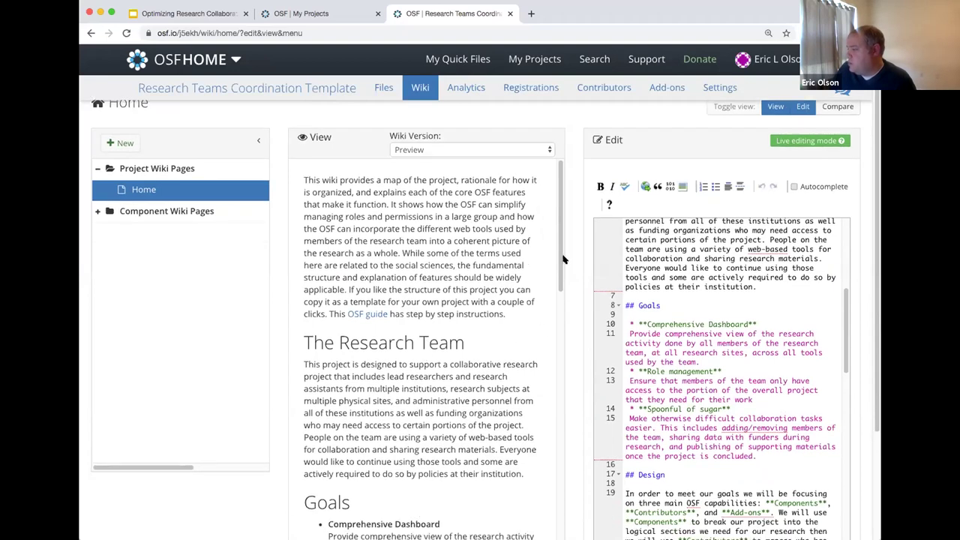
pyautogui.press('super+equal')
pyautogui.scroll(-4, 564, 259)
pyautogui.scroll(-3, 472, 331)
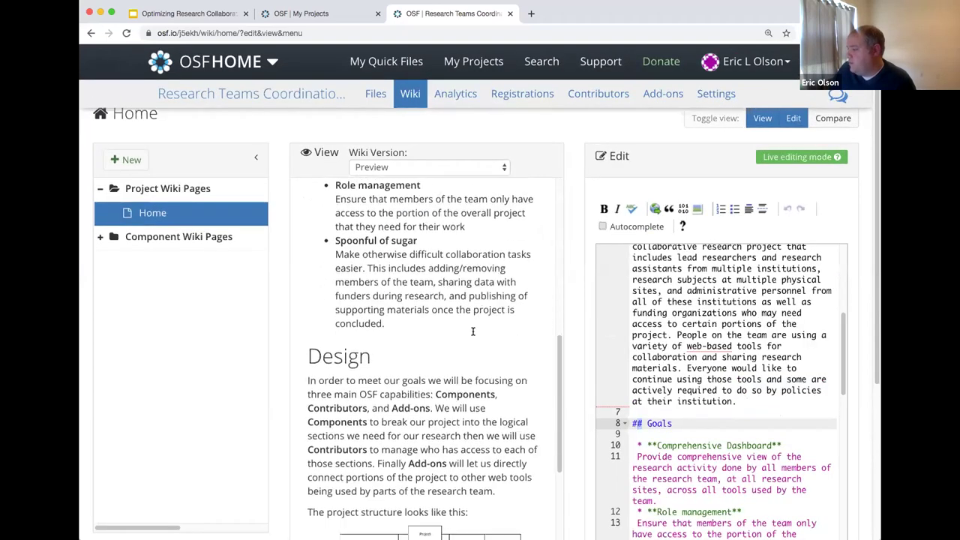
# - Examine the Design section's project structure image against its Markdown reference and image URL, and check the Add image dialog without adding anything
pyautogui.scroll(-5, 473, 331)
pyautogui.scroll(-5, 688, 324)
pyautogui.scroll(-1, 687, 323)
pyautogui.scroll(-4, 687, 323)
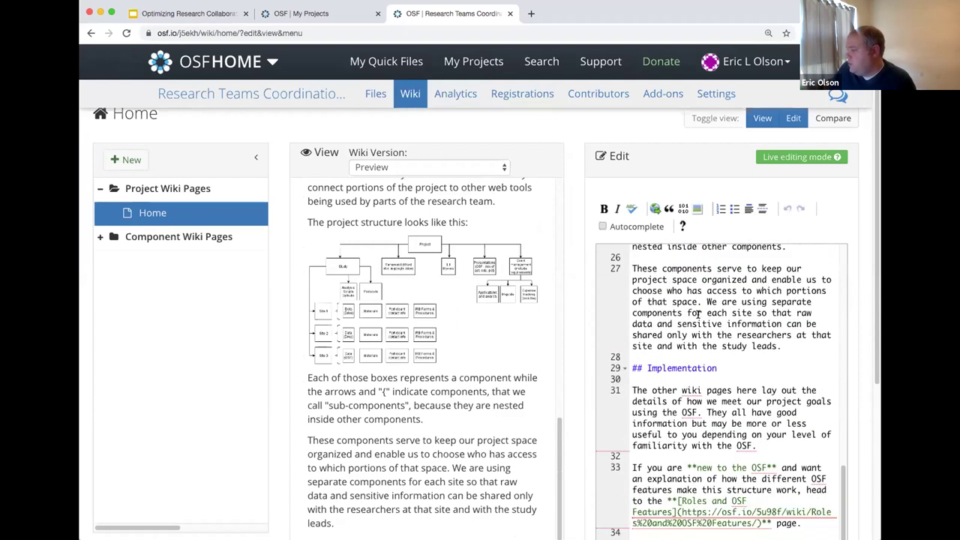
pyautogui.scroll(4, 500, 331)
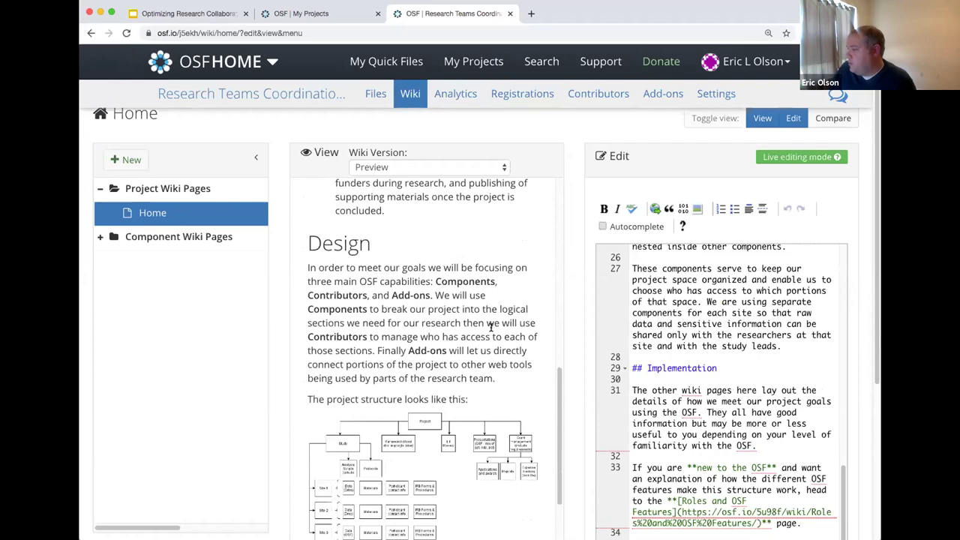
pyautogui.scroll(-1, 748, 335)
pyautogui.scroll(8, 749, 336)
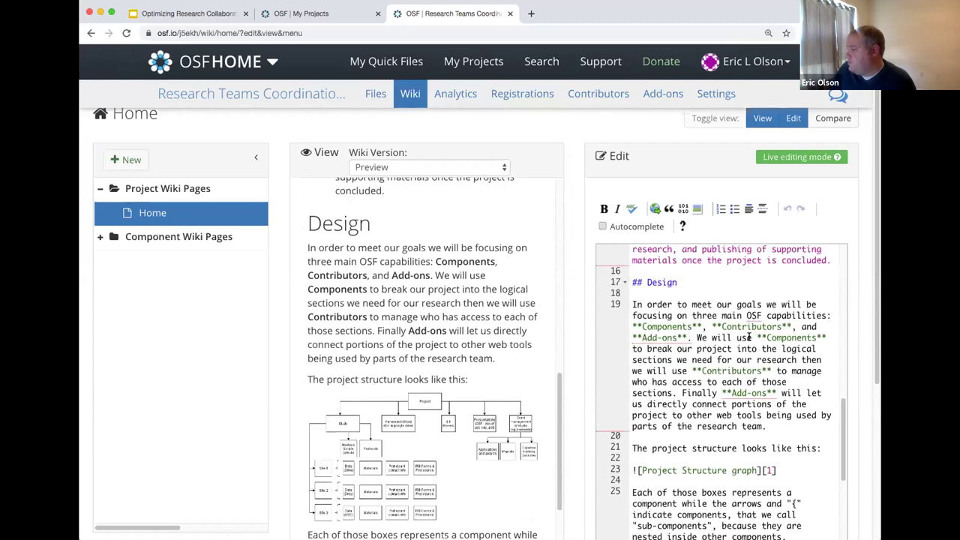
pyautogui.scroll(-2, 682, 342)
pyautogui.click(730, 387)
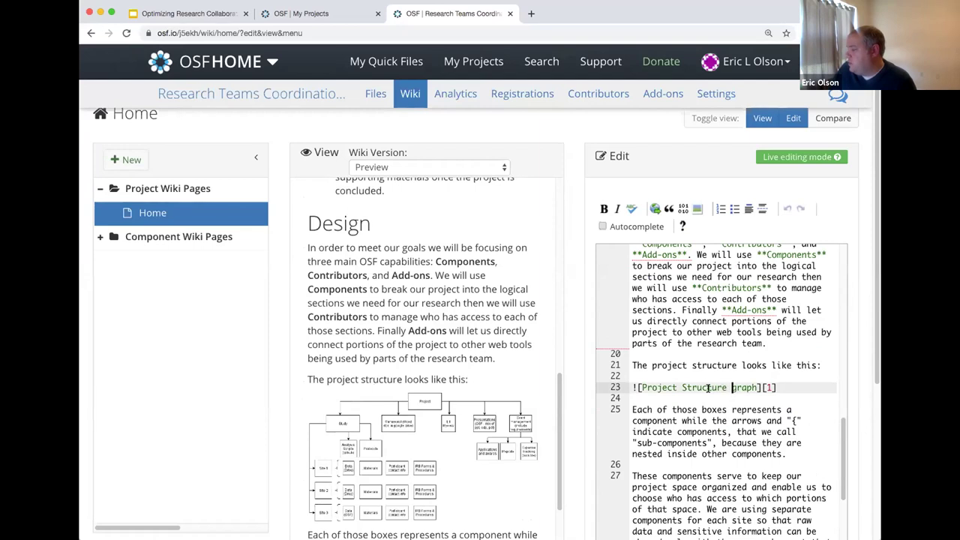
pyautogui.scroll(-10, 707, 388)
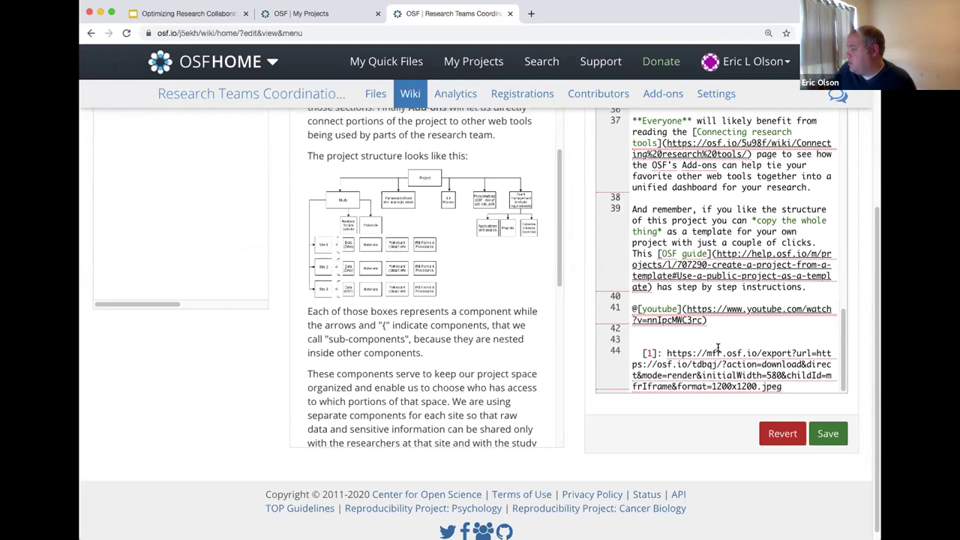
pyautogui.scroll(15, 718, 348)
pyautogui.scroll(10, 712, 297)
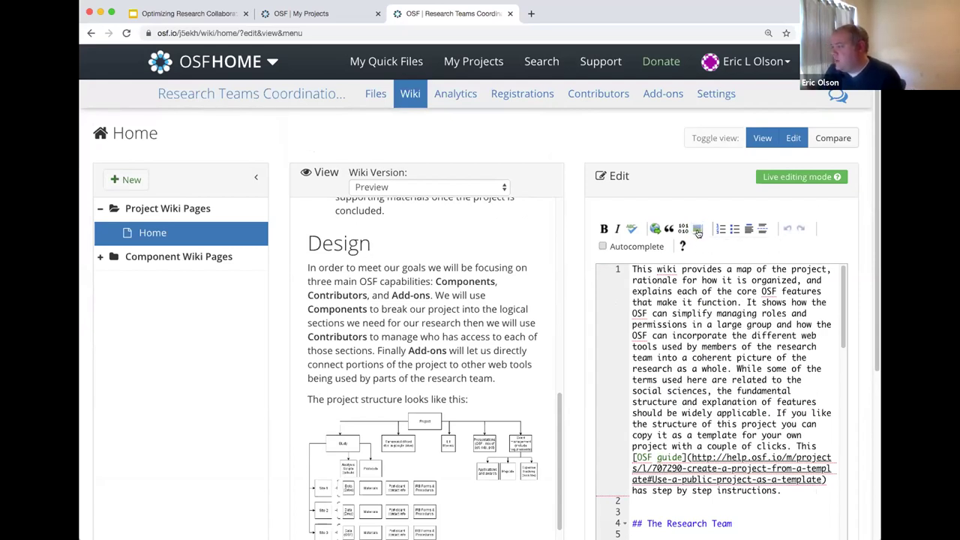
pyautogui.click(697, 232)
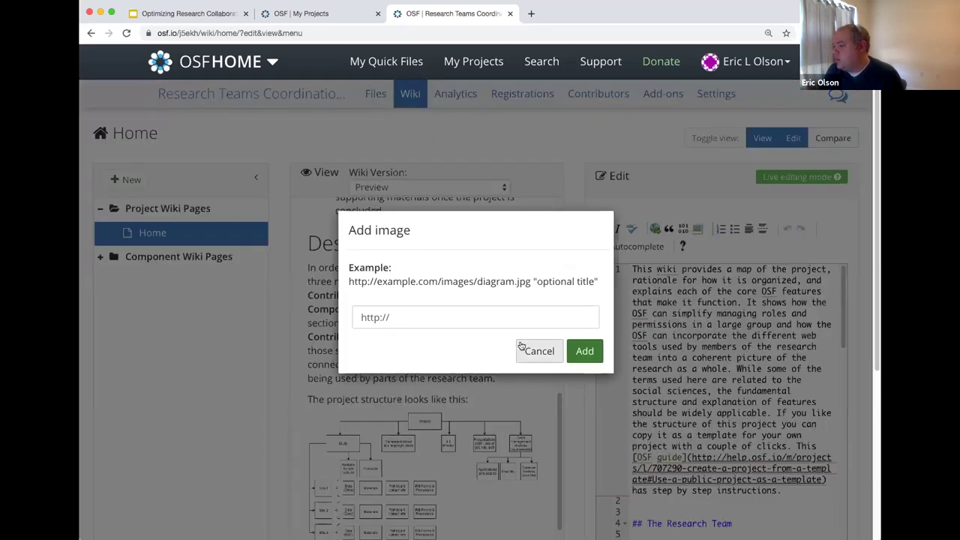
pyautogui.click(522, 347)
# - Examine the embedded OSF 101 video near the wiki page's end and highlight its @[youtube] line in the Markdown source
pyautogui.scroll(-5, 426, 366)
pyautogui.scroll(-8, 426, 365)
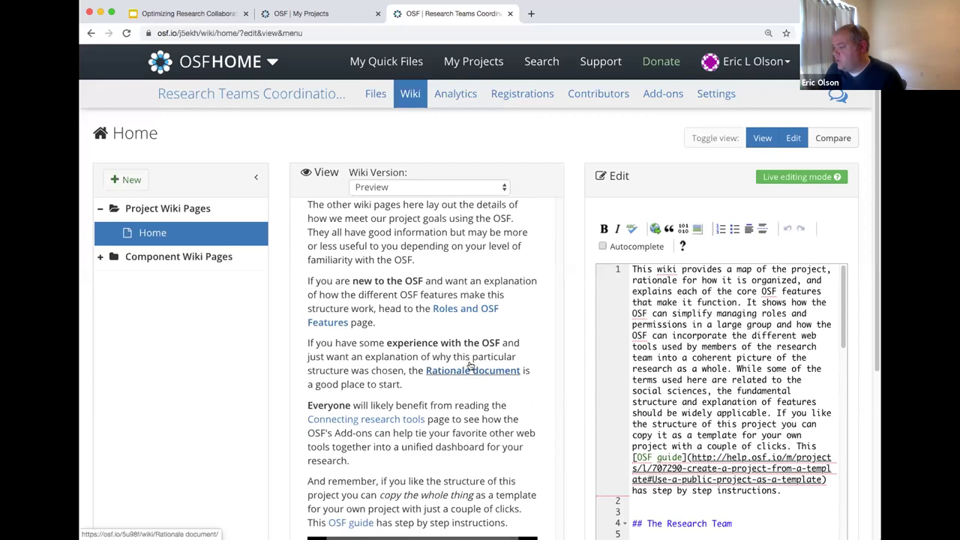
pyautogui.scroll(-5, 471, 365)
pyautogui.scroll(-2, 772, 327)
pyautogui.scroll(-10, 772, 327)
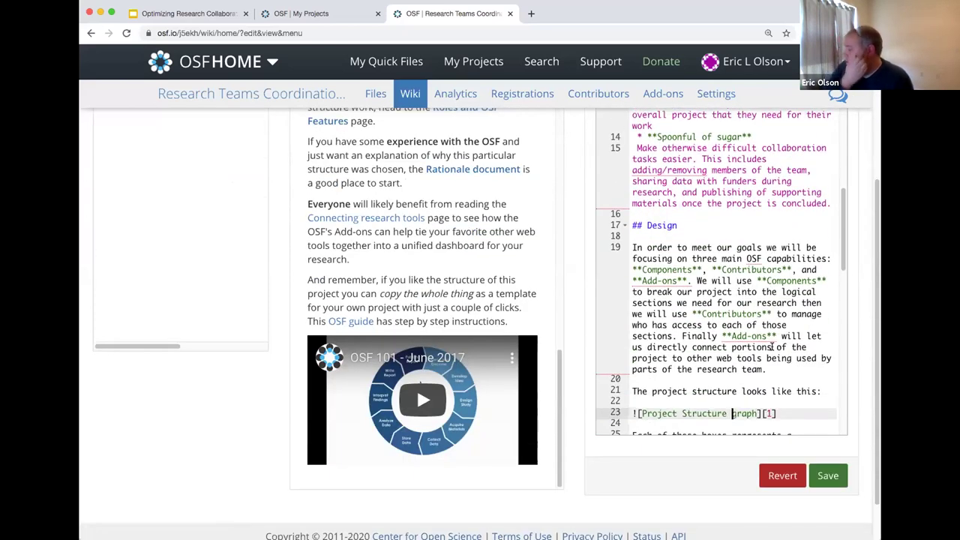
pyautogui.scroll(-12, 772, 346)
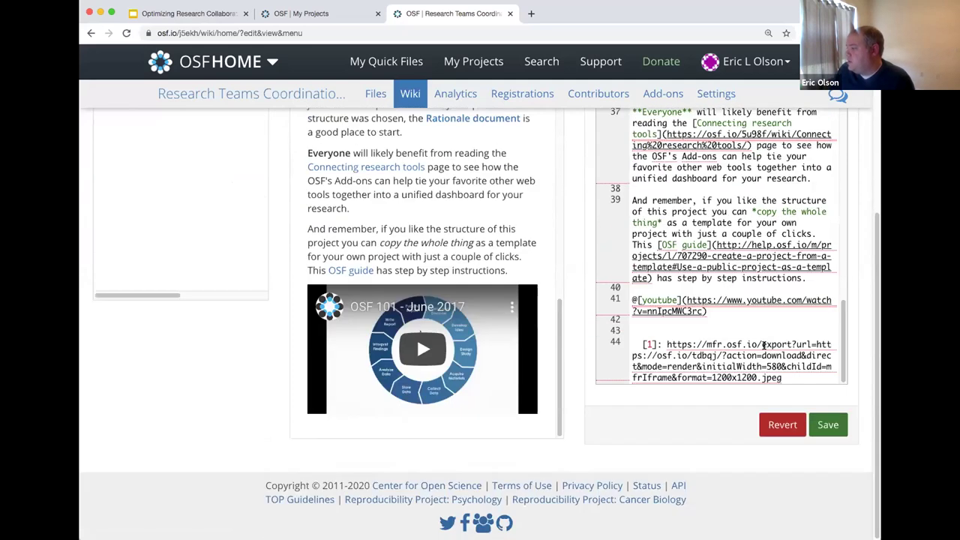
pyautogui.scroll(10, 758, 343)
pyautogui.scroll(-6, 749, 341)
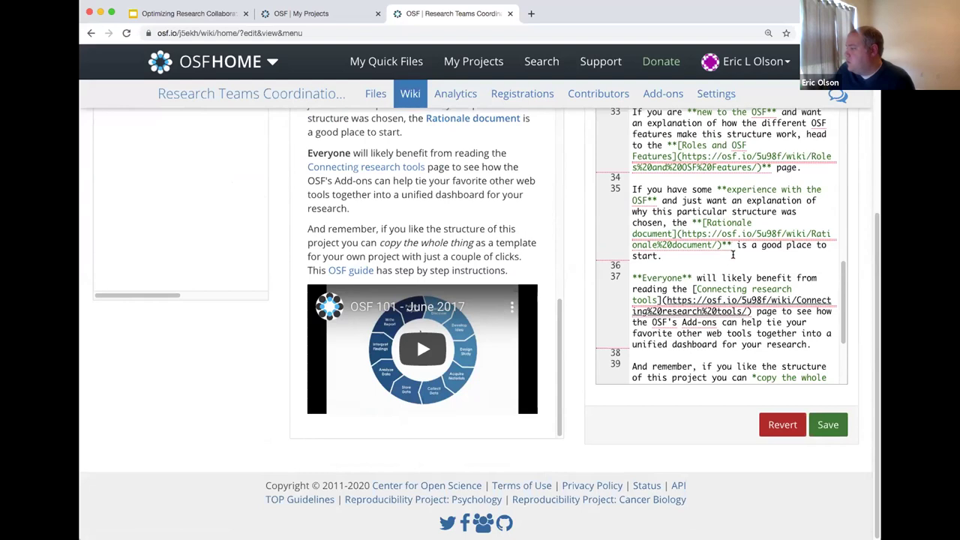
pyautogui.scroll(-5, 727, 299)
pyautogui.moveTo(708, 311); pyautogui.dragTo(622, 300)
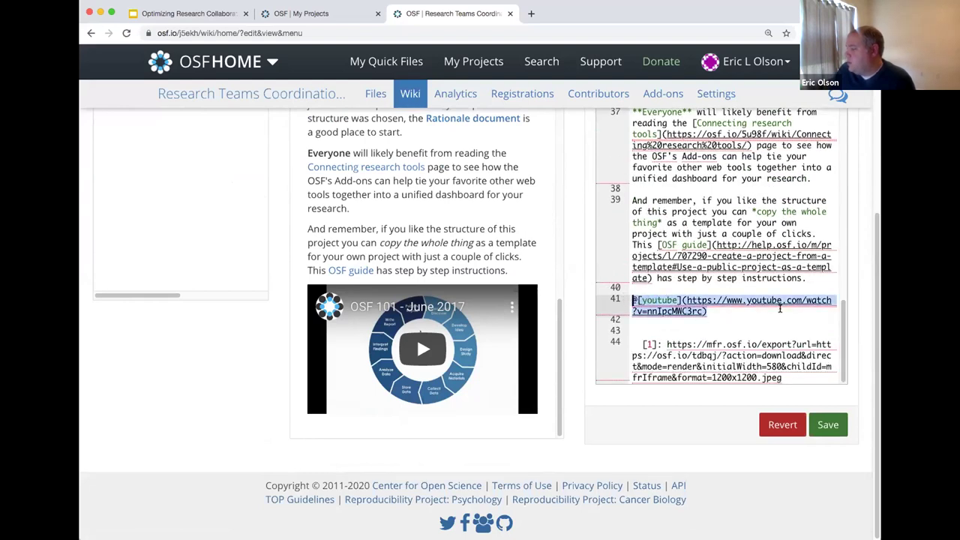
# - Review the beginning of the wiki source and save the home page
pyautogui.scroll(15, 715, 267)
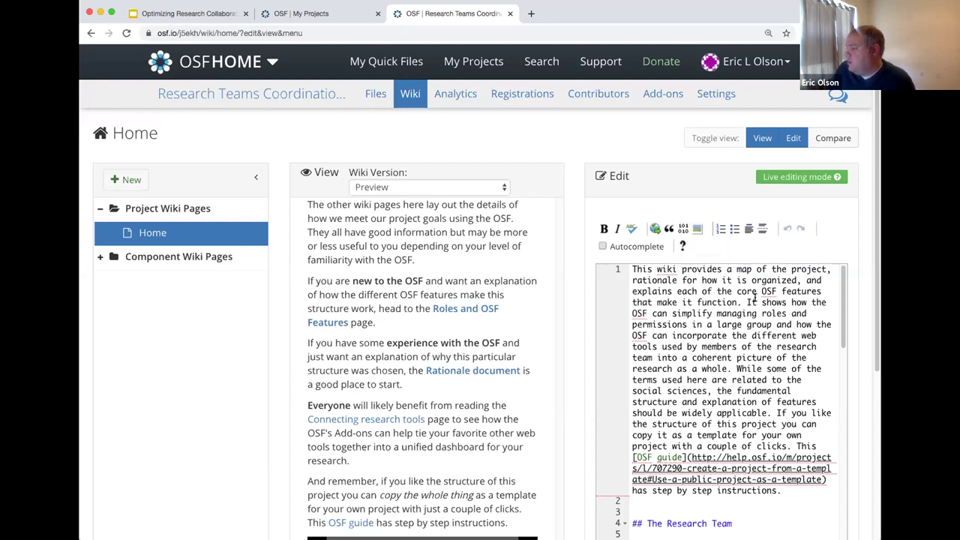
pyautogui.click(742, 312)
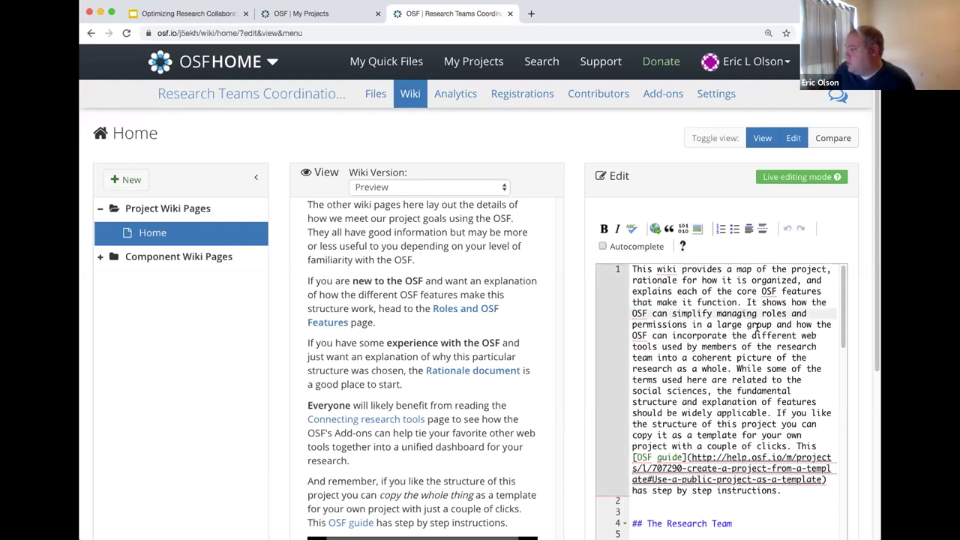
pyautogui.scroll(-2, 757, 327)
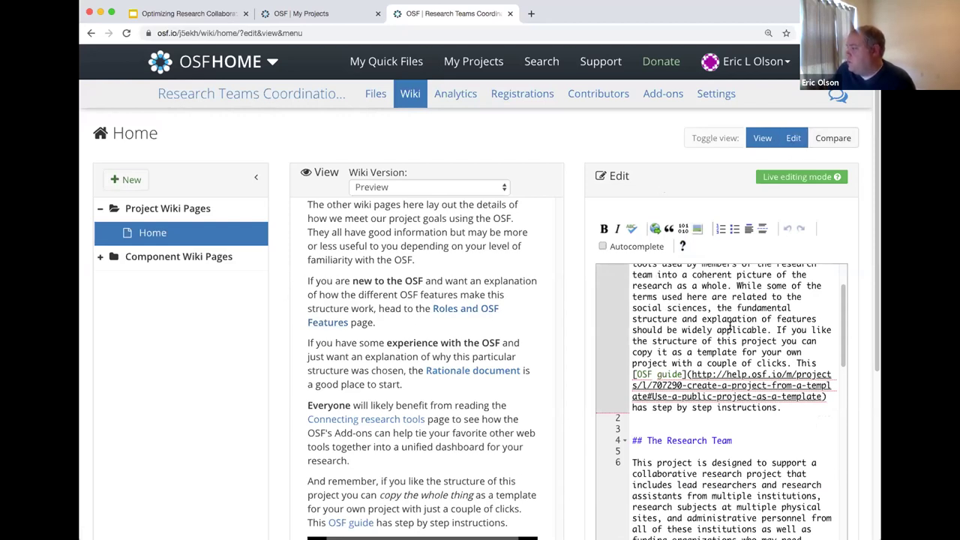
pyautogui.scroll(-6, 730, 328)
pyautogui.scroll(1, 829, 350)
pyautogui.scroll(-3, 823, 350)
pyautogui.click(827, 425)
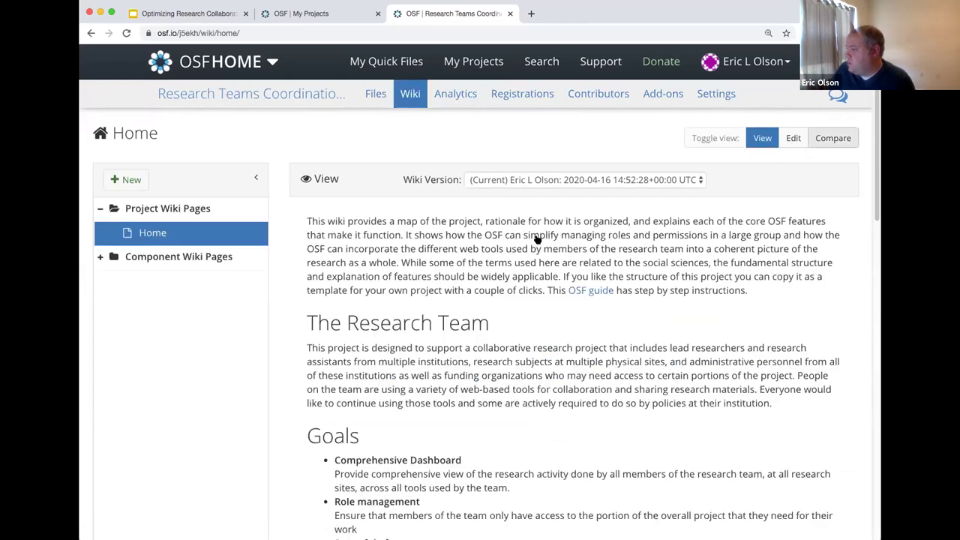
pyautogui.click(831, 137)
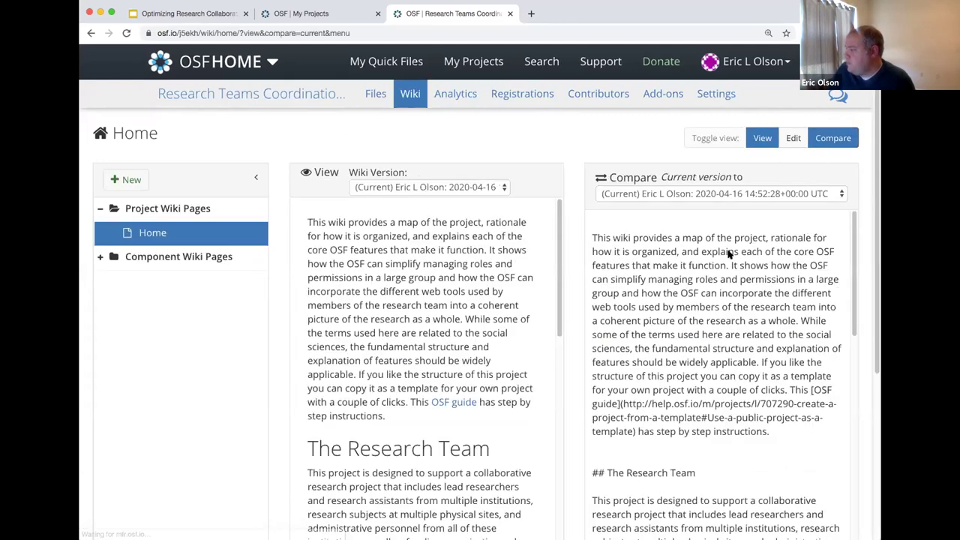
pyautogui.click(727, 194)
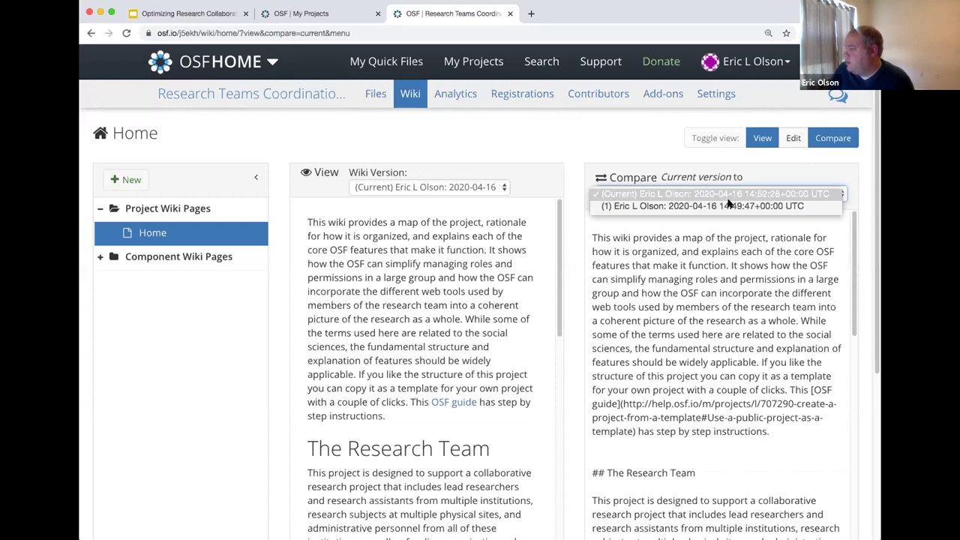
pyautogui.click(724, 206)
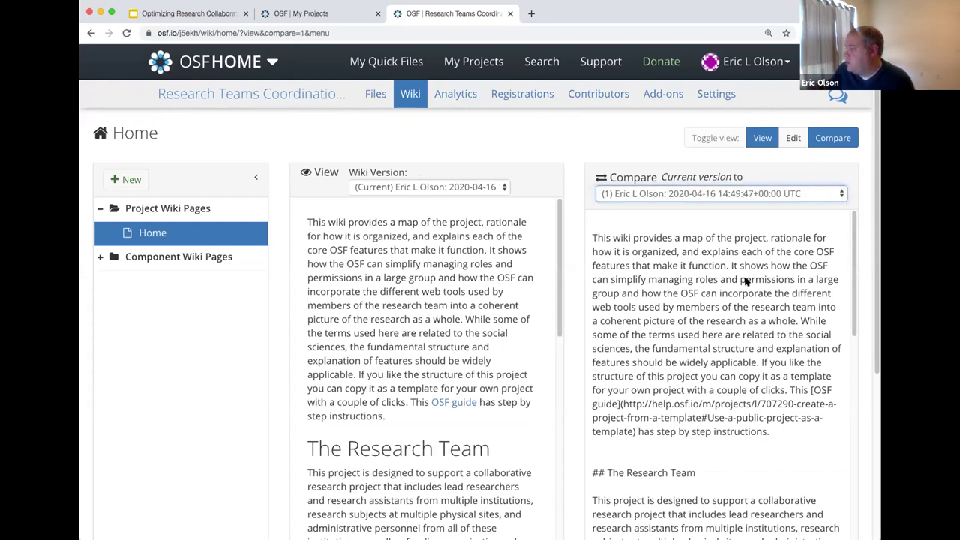
# - Examine the marked differences between the two wiki versions, including the OSF features paragraph and the YouTube embed line
pyautogui.scroll(-15, 691, 347)
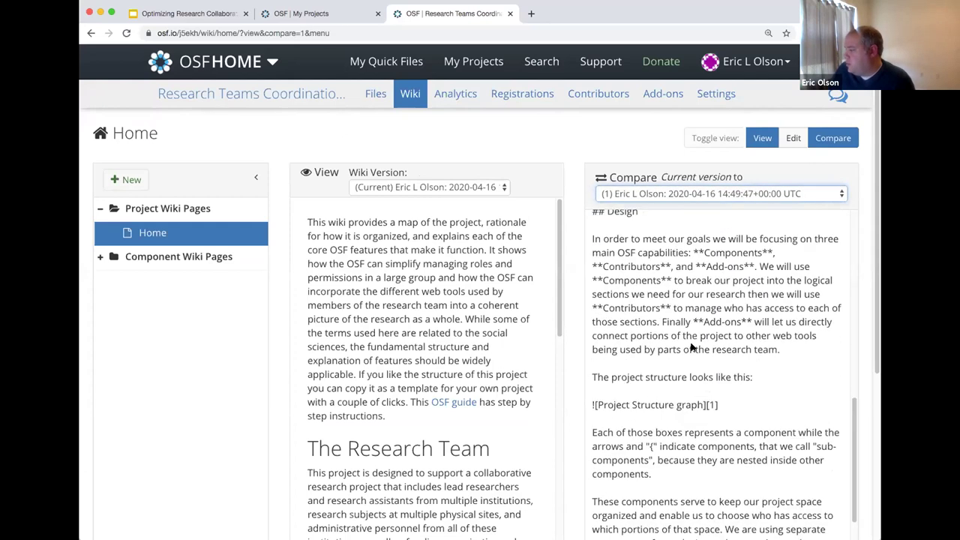
pyautogui.scroll(3, 692, 346)
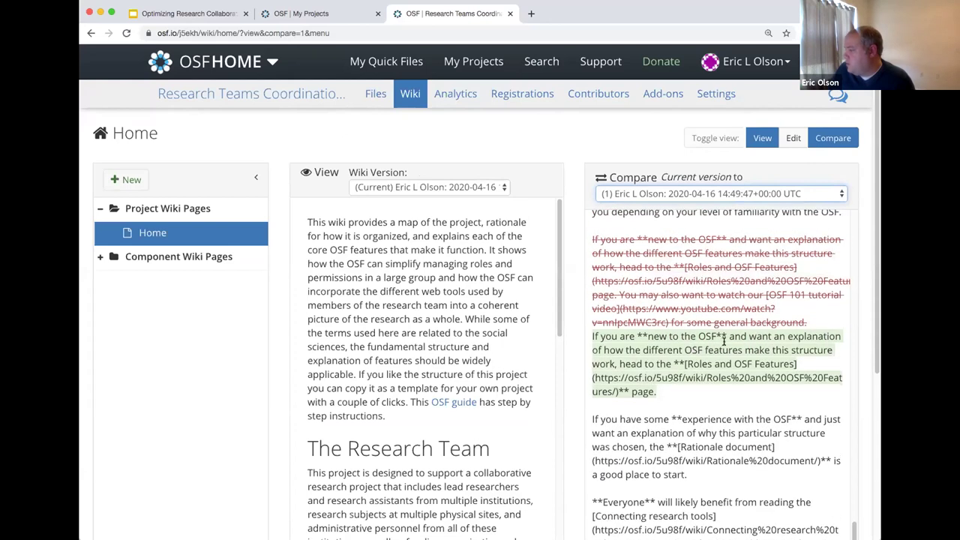
pyautogui.scroll(1, 692, 361)
pyautogui.scroll(-3, 692, 353)
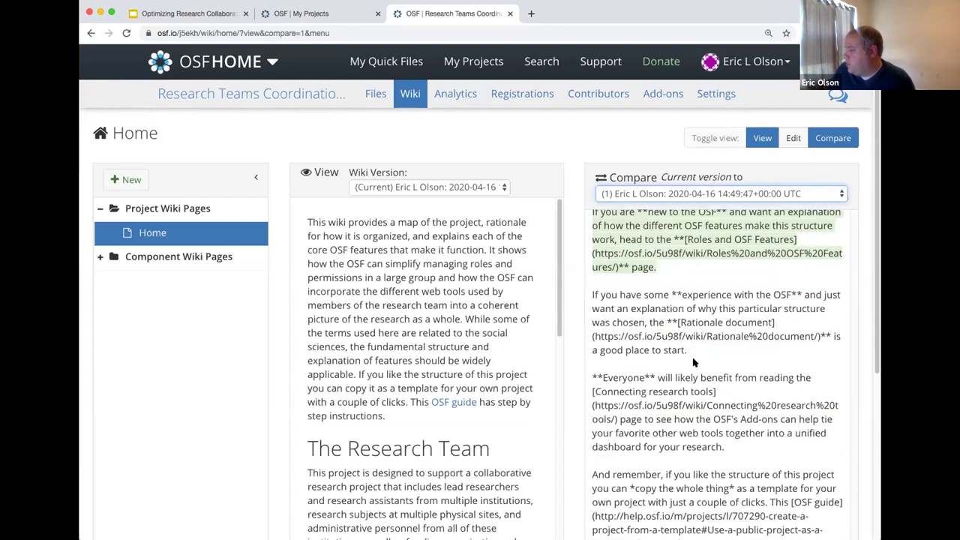
pyautogui.scroll(1, 684, 321)
pyautogui.scroll(-1, 722, 344)
pyautogui.scroll(-5, 733, 365)
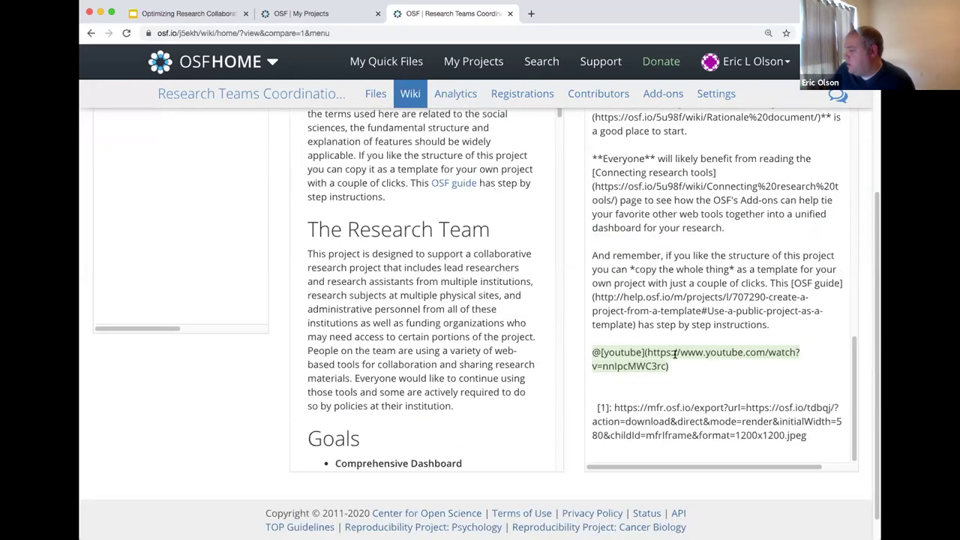
pyautogui.scroll(10, 675, 354)
pyautogui.scroll(10, 677, 353)
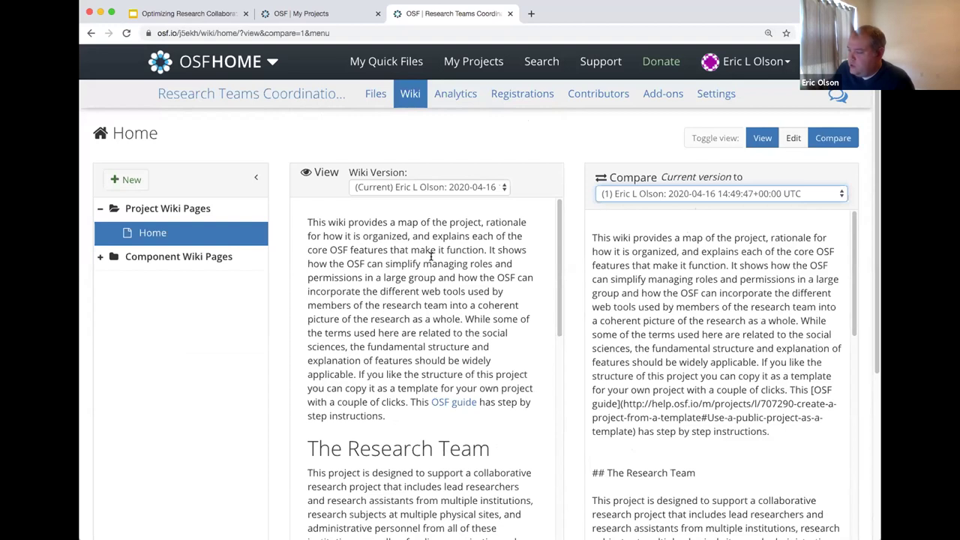
# - Show the wiki editor alongside the view and comparison panes, and hide it again
pyautogui.click(794, 138)
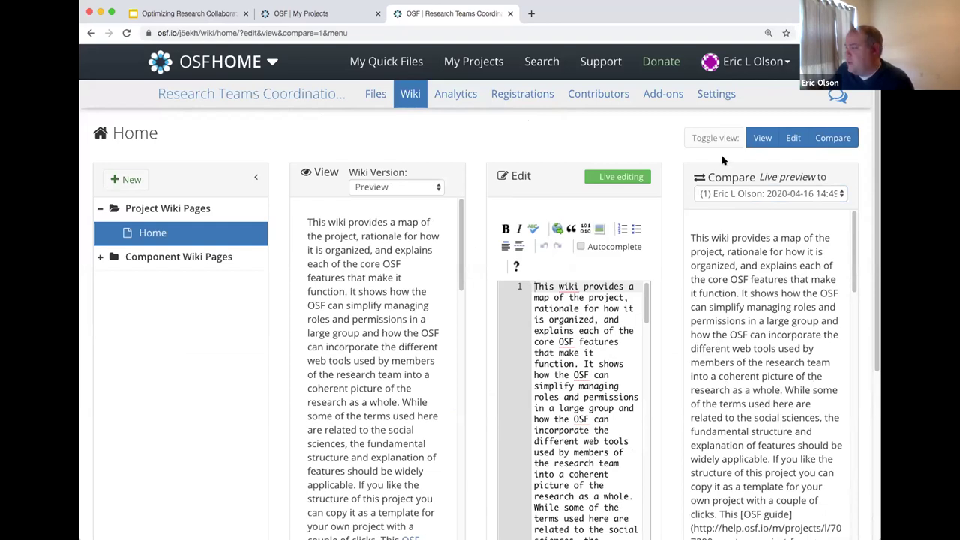
pyautogui.click(794, 138)
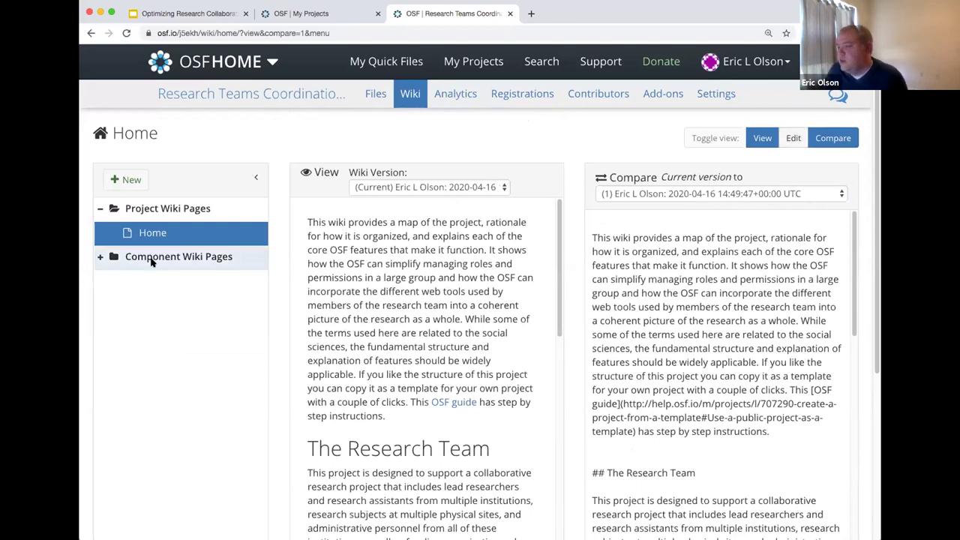
# - Expand the component wiki pages and list the wiki pages of the Experiment component
pyautogui.click(100, 257)
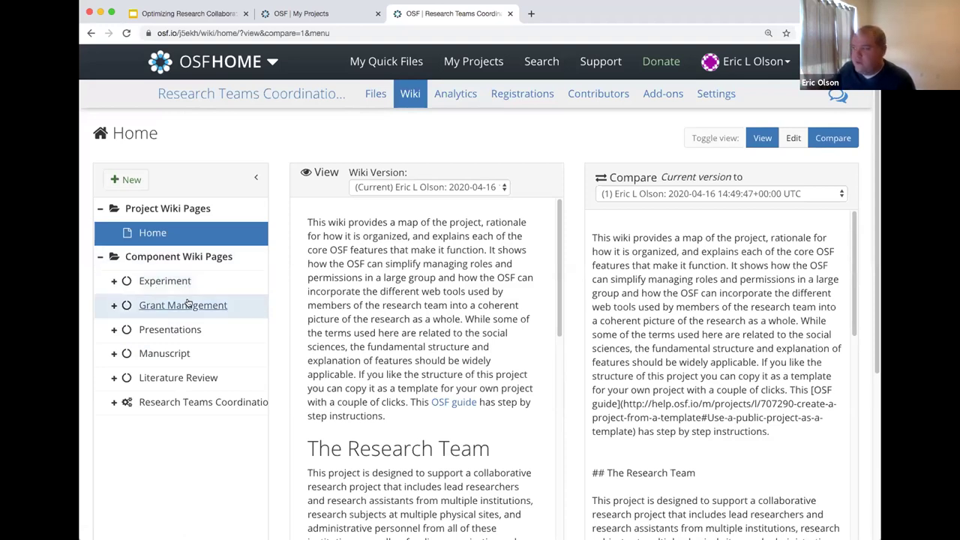
pyautogui.click(113, 282)
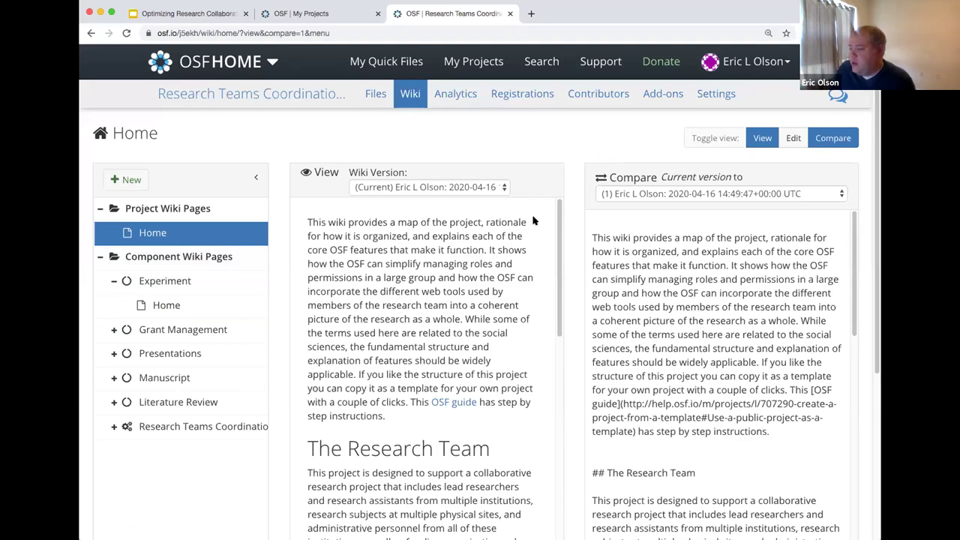
# - Inspect the project's wiki settings and the choices for who can edit, keeping Contributors (with write access), and return to the wiki
pyautogui.scroll(-1, 477, 247)
pyautogui.scroll(1, 478, 247)
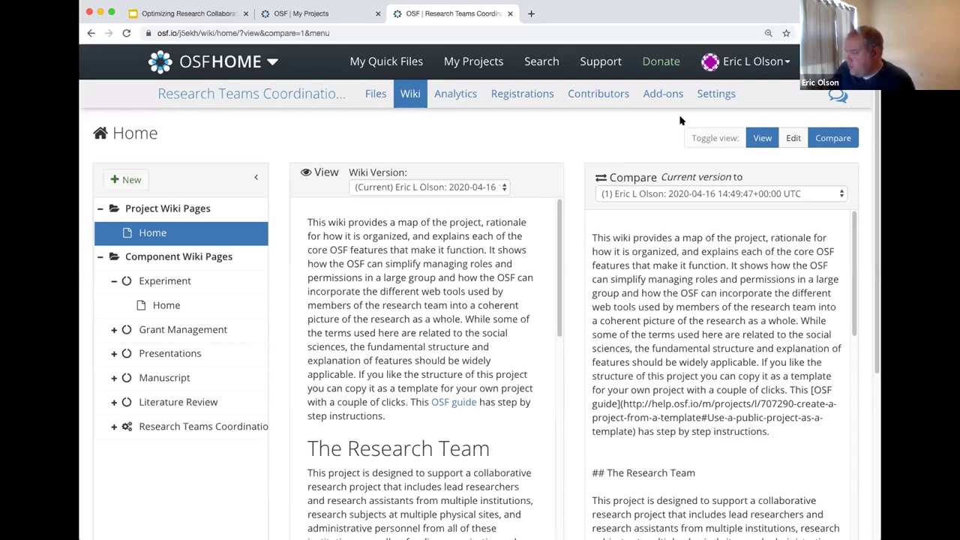
pyautogui.click(717, 96)
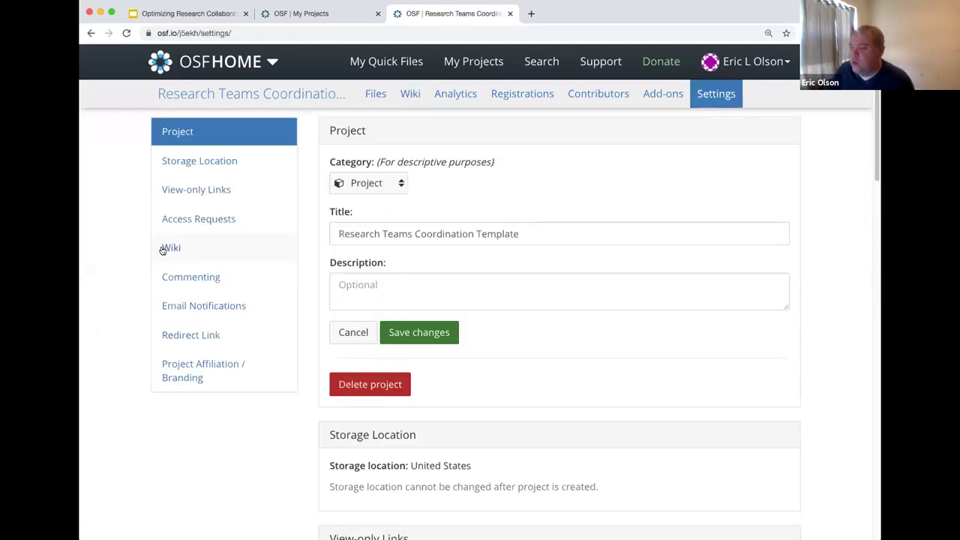
pyautogui.click(180, 251)
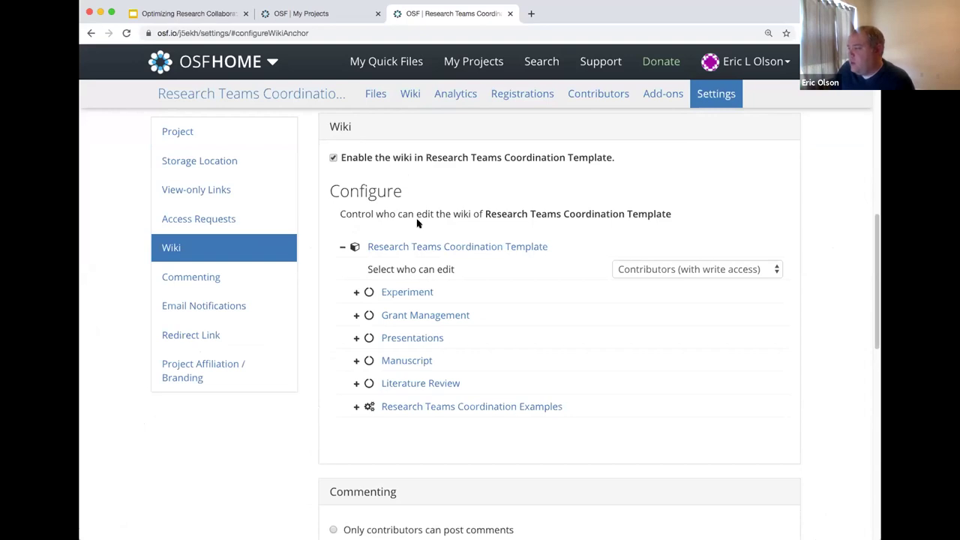
pyautogui.click(666, 269)
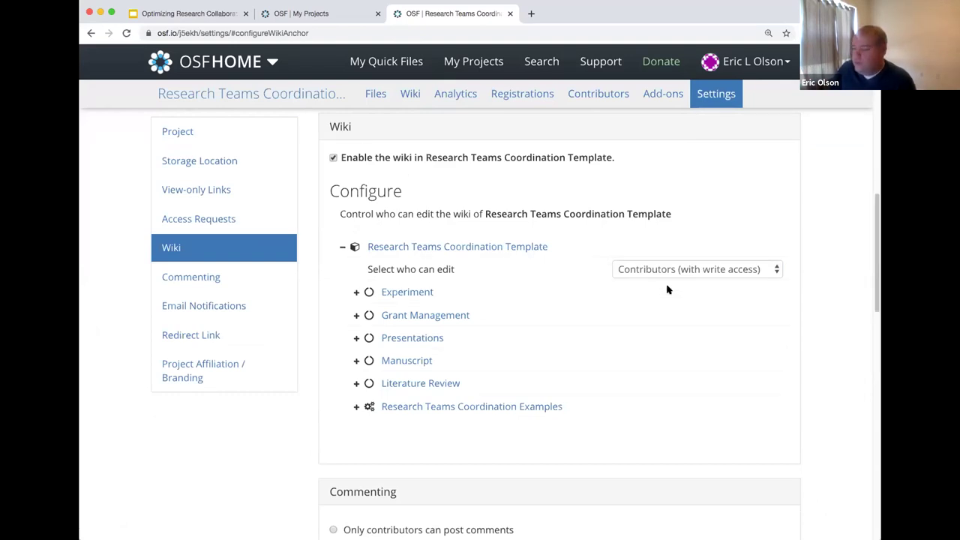
pyautogui.click(658, 271)
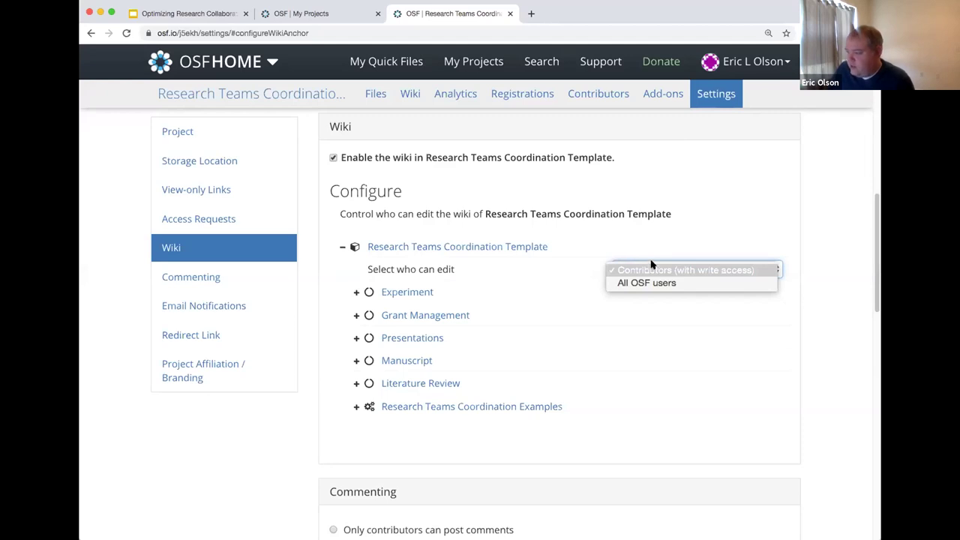
pyautogui.click(668, 270)
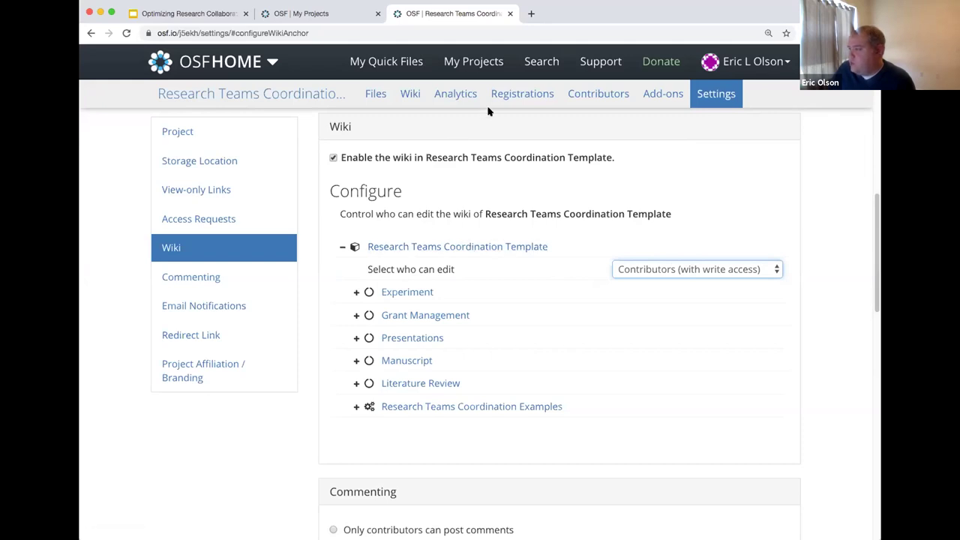
pyautogui.click(411, 94)
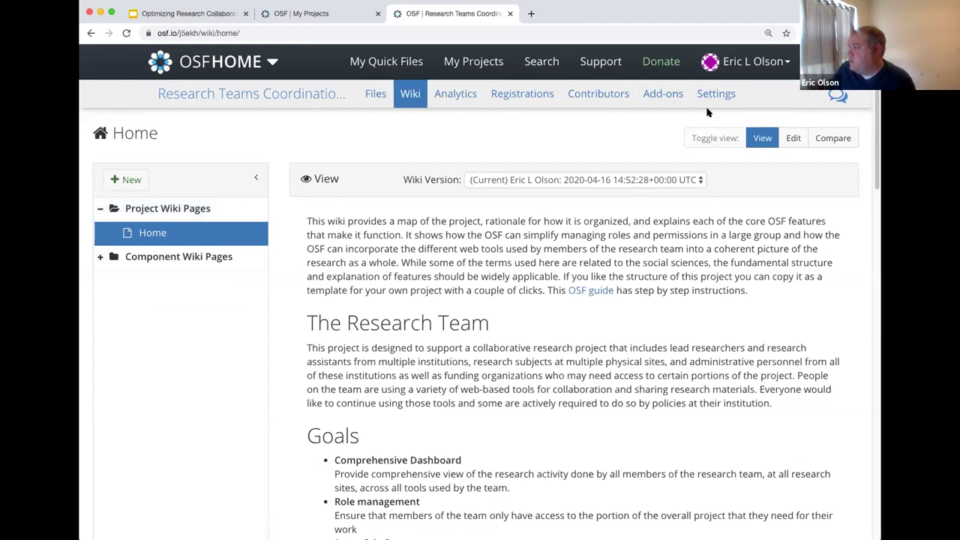
# - Open the Data Management Template project from the project list and go to its wiki
pyautogui.click(319, 13)
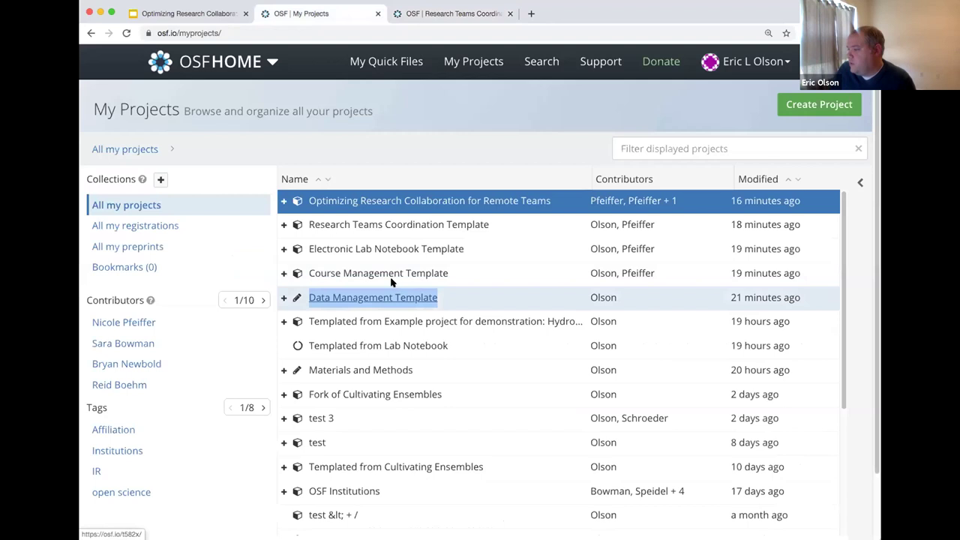
pyautogui.click(381, 297)
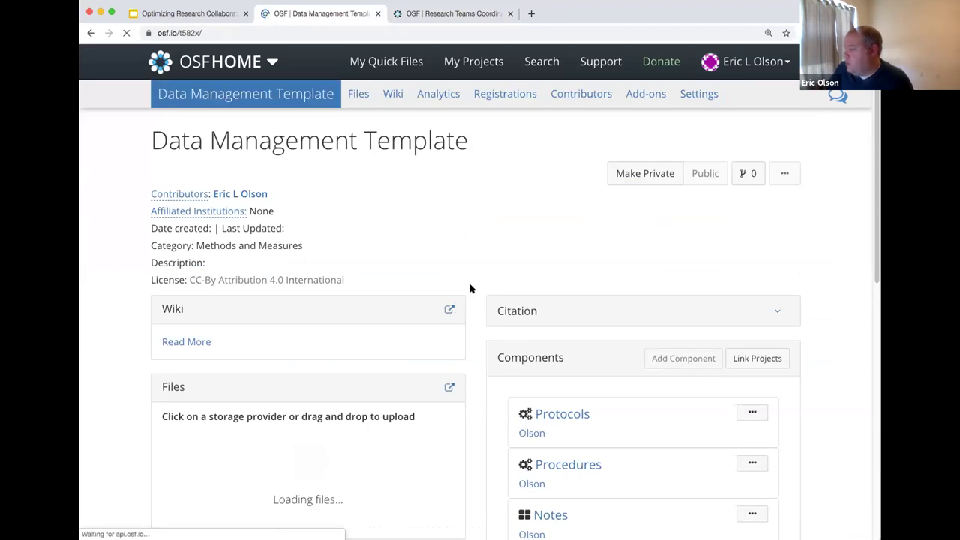
pyautogui.click(393, 95)
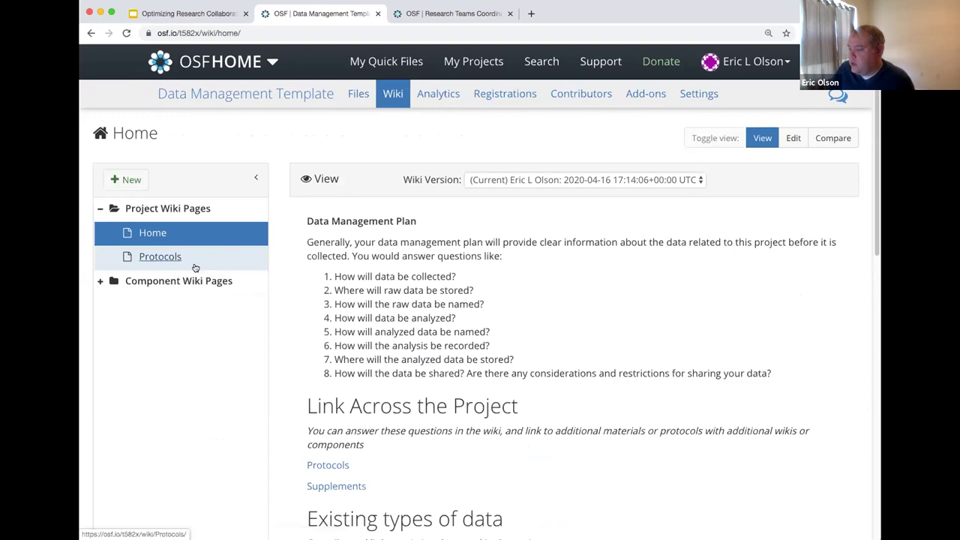
# - Delete the Protocols page from the Data Management Template project's wiki
pyautogui.click(171, 257)
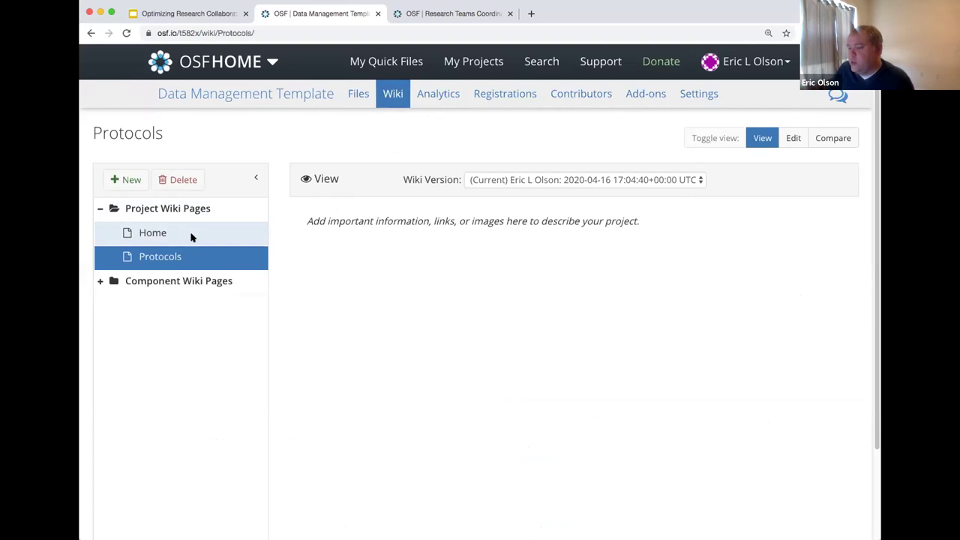
pyautogui.click(181, 182)
pyautogui.click(638, 174)
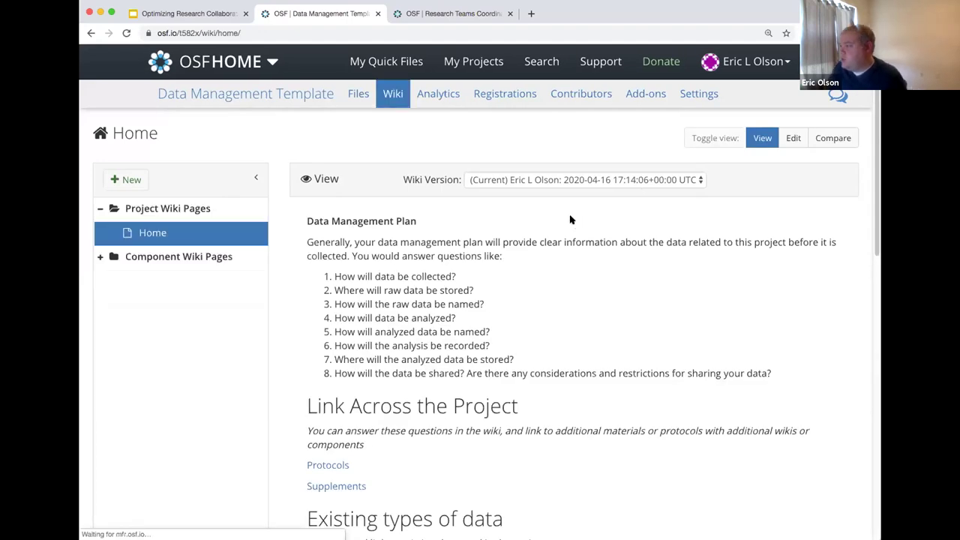
# - Read the Data Management Plan questions on the wiki home page and highlight the Link Across the Project section
pyautogui.scroll(-2, 572, 221)
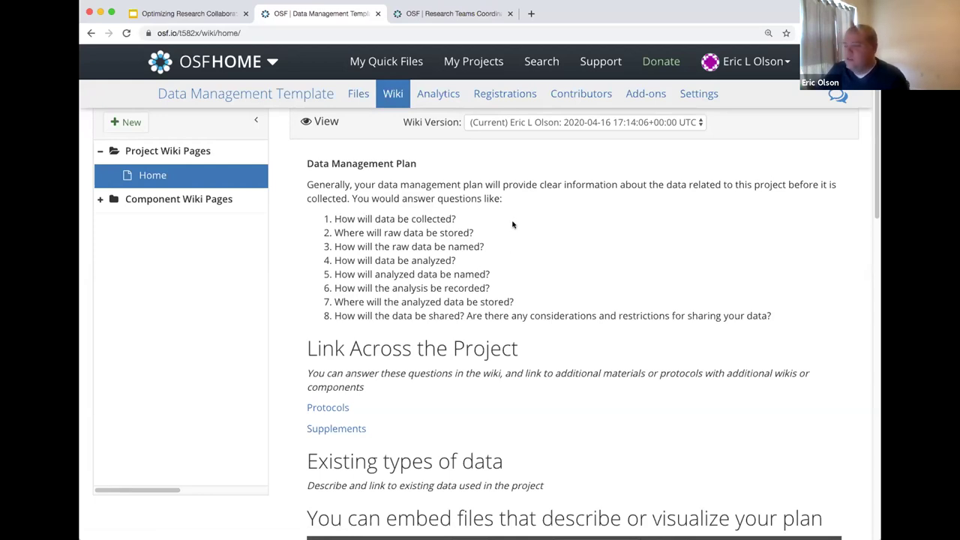
pyautogui.scroll(-1, 503, 235)
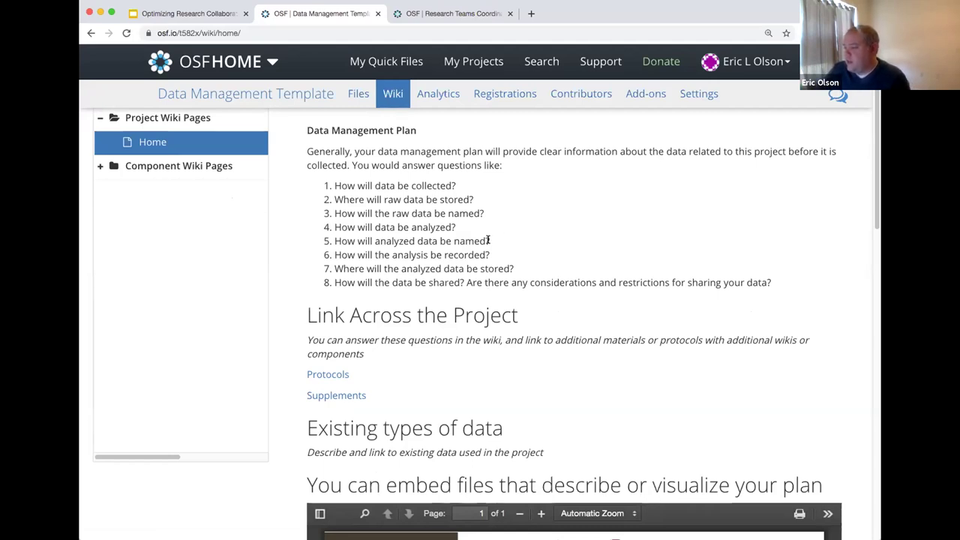
pyautogui.scroll(-2, 441, 272)
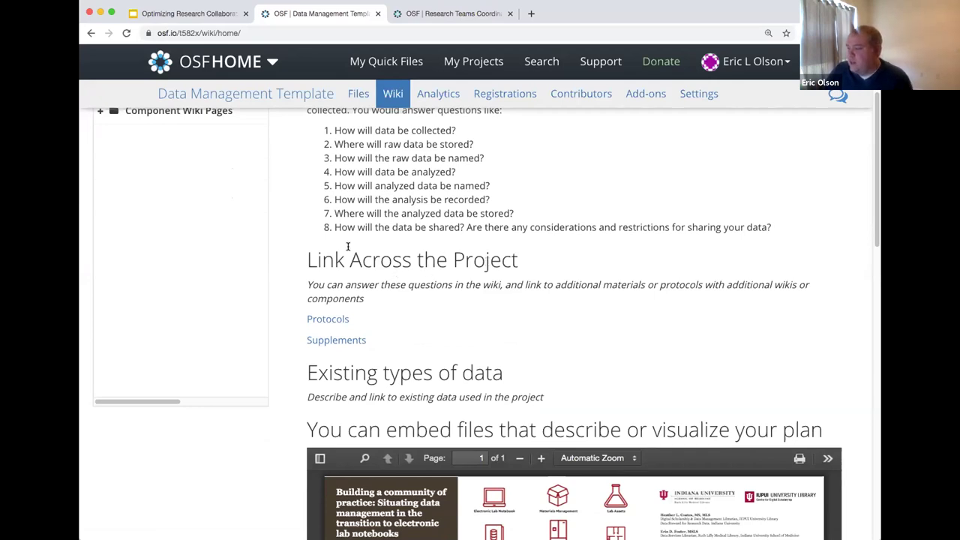
pyautogui.moveTo(309, 255); pyautogui.dragTo(466, 285)
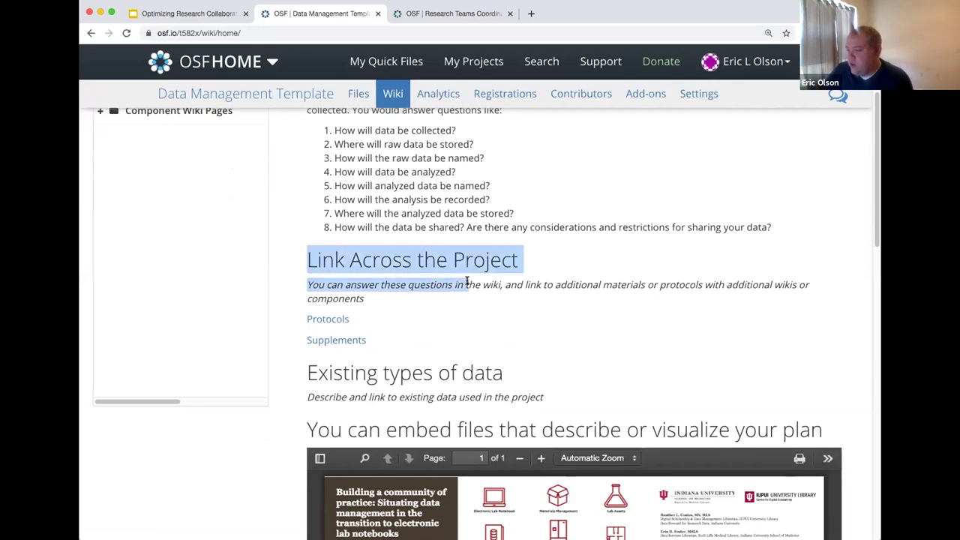
pyautogui.click(536, 261)
pyautogui.scroll(-1, 480, 264)
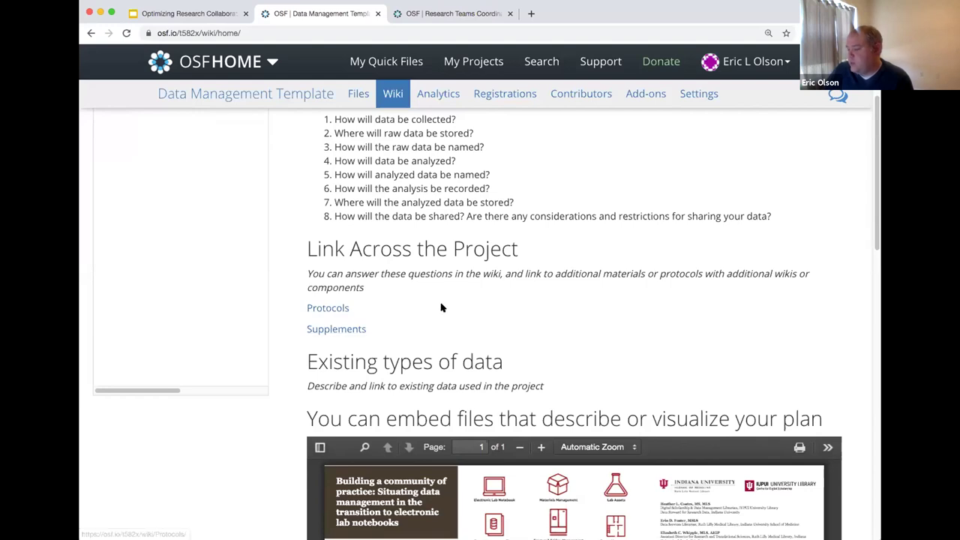
# - Examine the Existing types of data section and the poster embedded in the wiki home page
pyautogui.scroll(-1, 462, 311)
pyautogui.scroll(-2, 462, 310)
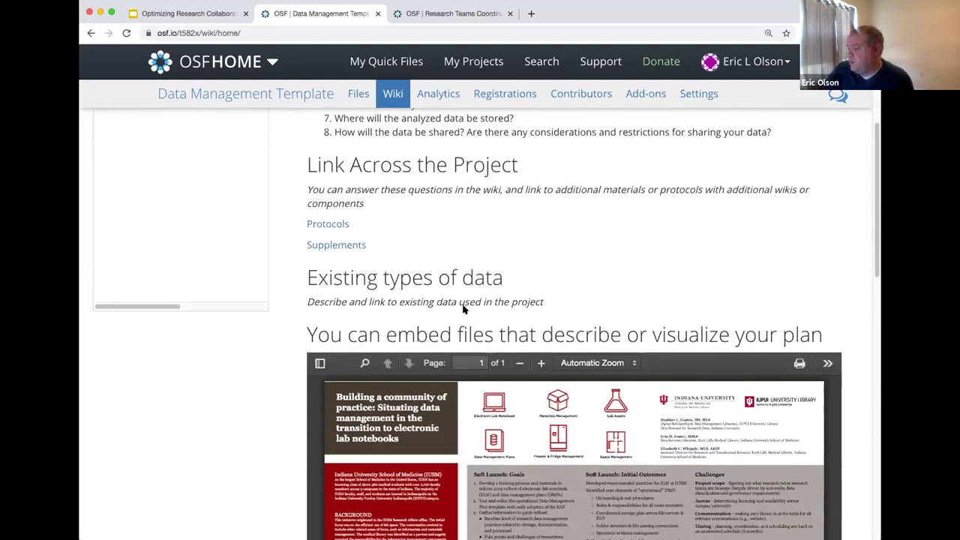
pyautogui.scroll(-2, 285, 274)
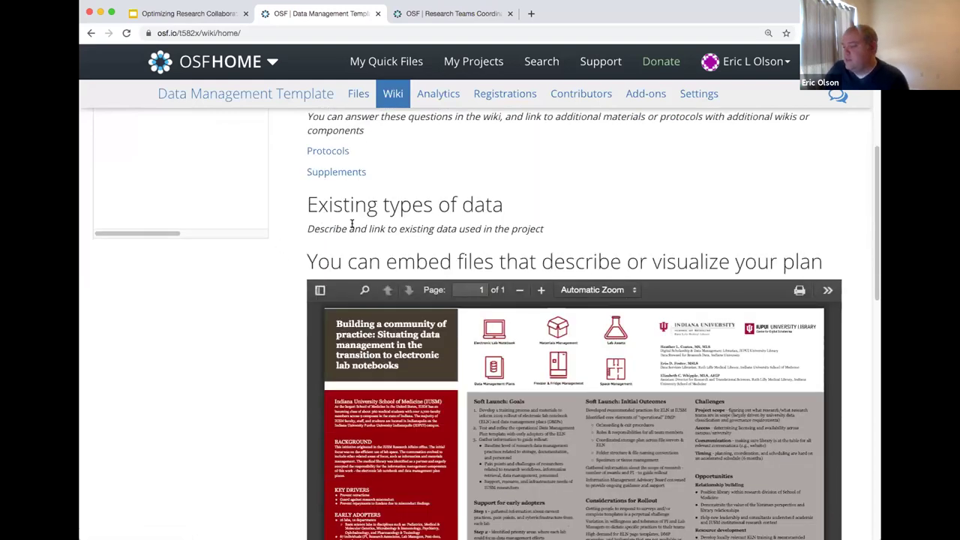
pyautogui.scroll(-1, 293, 248)
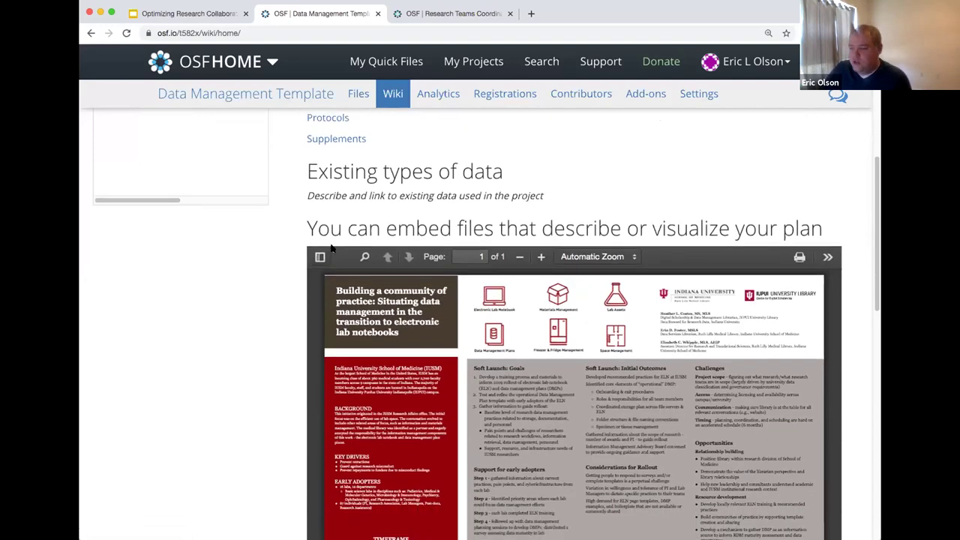
pyautogui.scroll(-2, 315, 226)
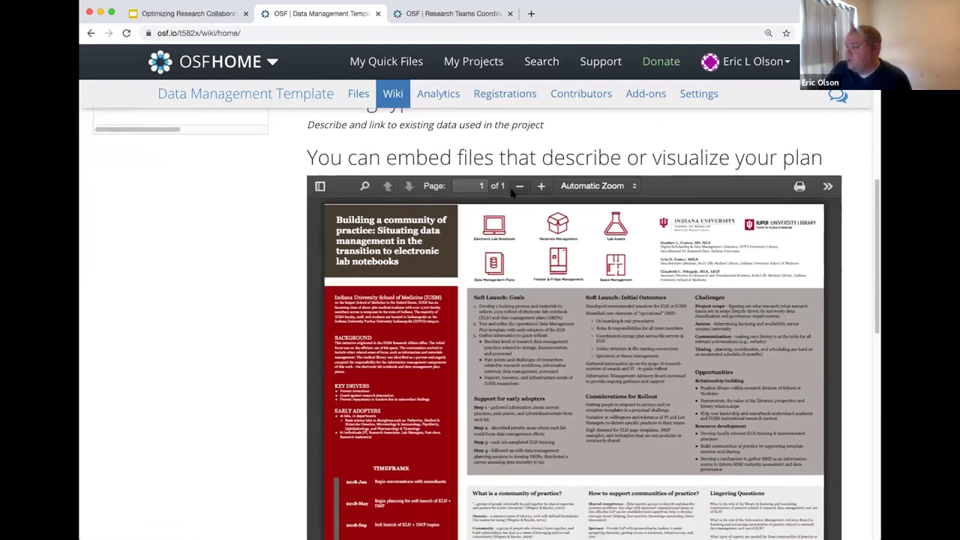
pyautogui.scroll(-1, 641, 263)
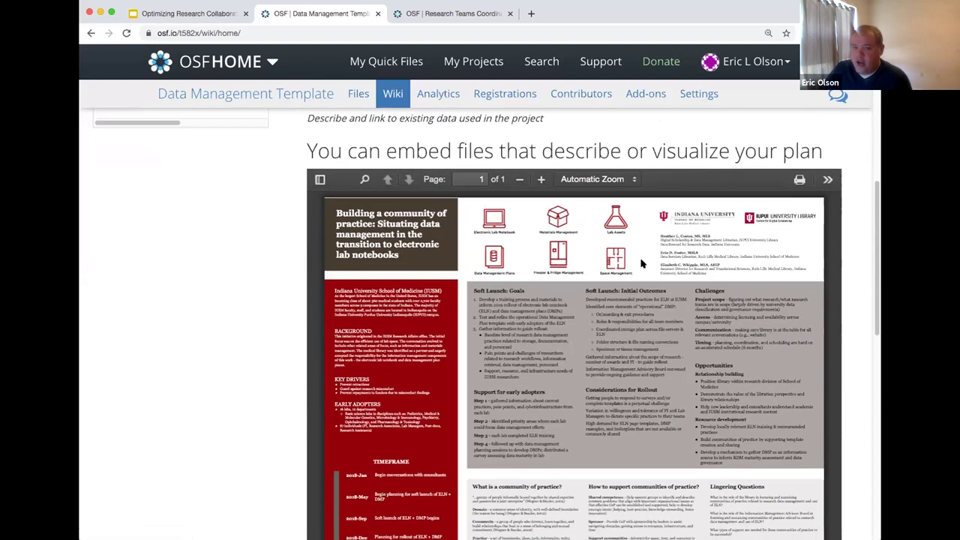
# - Show the wiki editor, highlight the embed line @[osf](rsdka) and its file identifier, and find the embedded poster in the preview
pyautogui.scroll(10, 598, 211)
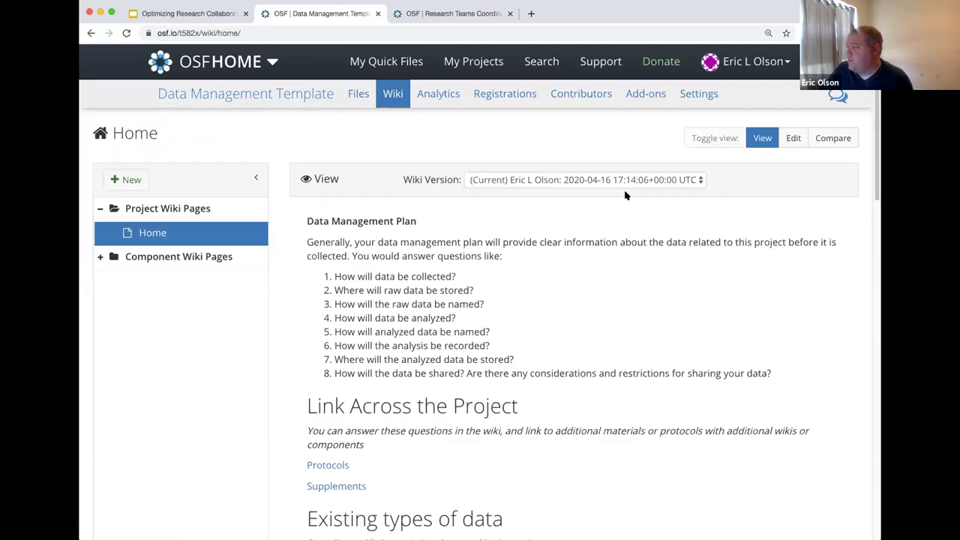
pyautogui.click(794, 139)
pyautogui.scroll(-5, 751, 353)
pyautogui.scroll(2, 751, 353)
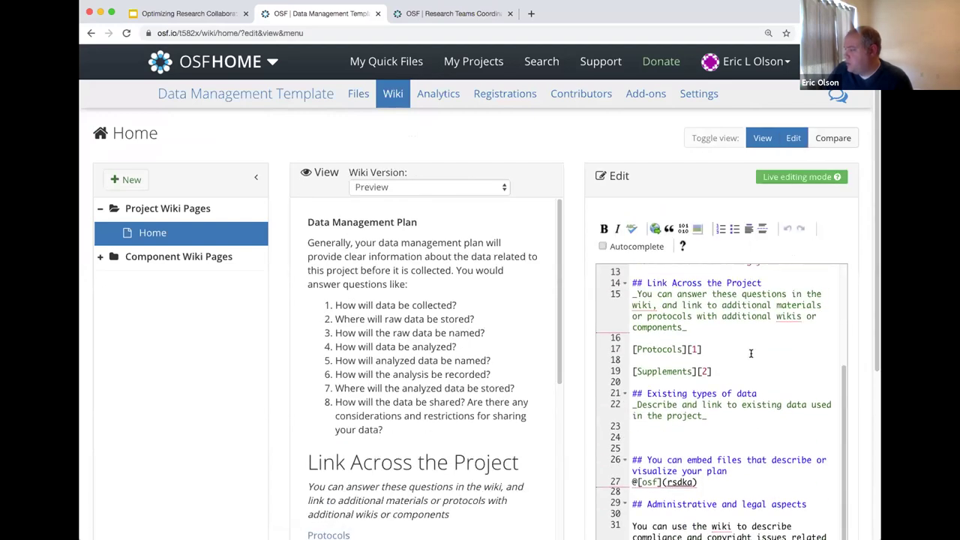
pyautogui.scroll(-3, 751, 353)
pyautogui.moveTo(712, 358); pyautogui.dragTo(623, 359)
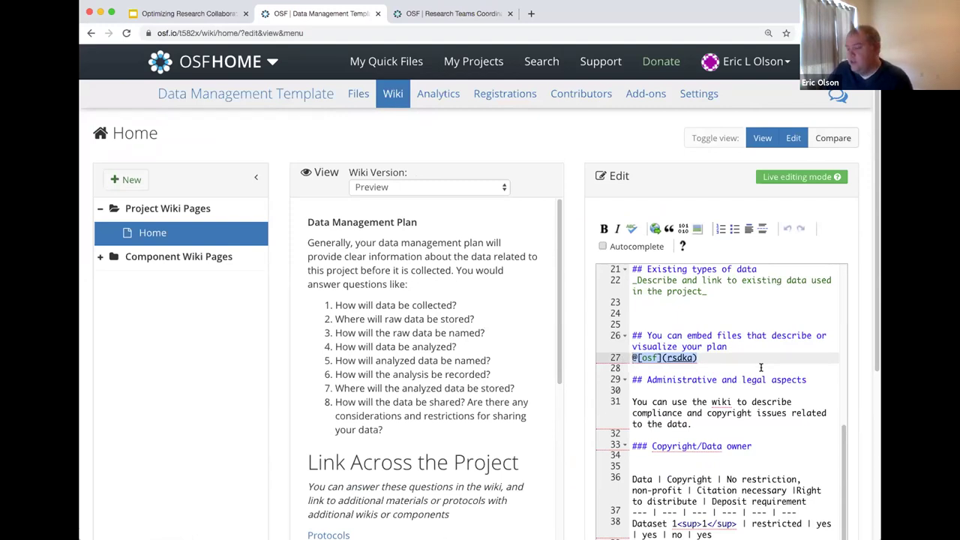
pyautogui.doubleClick(680, 358)
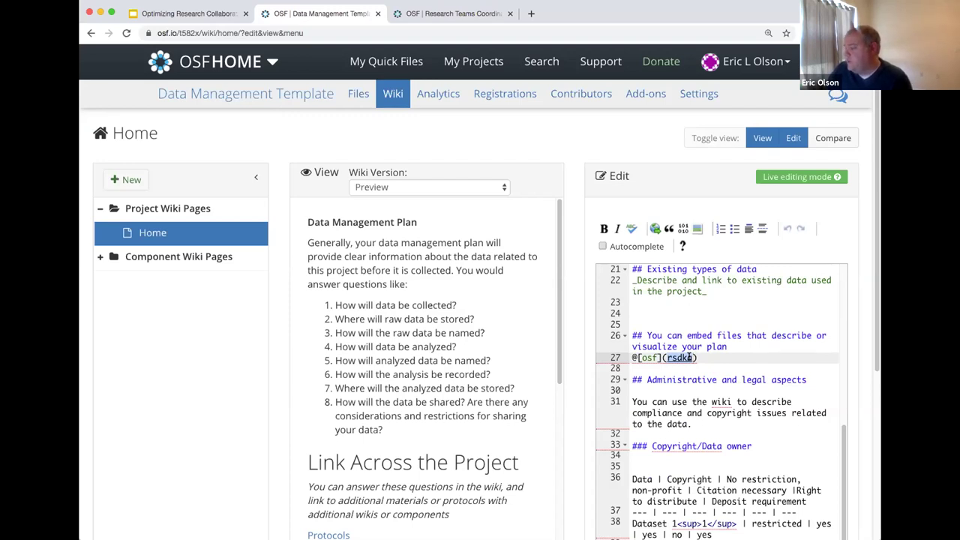
pyautogui.scroll(-10, 475, 360)
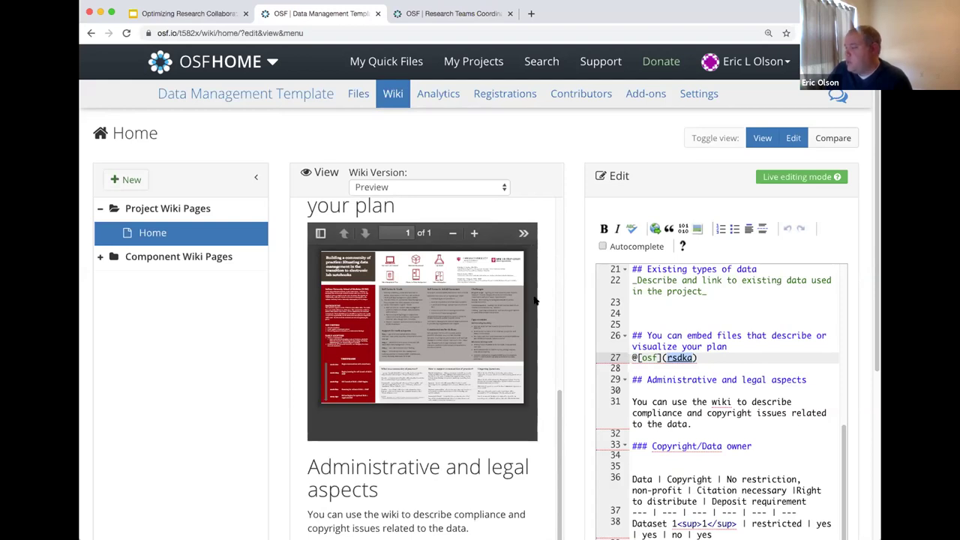
# - Compare the Copyright/Data owner table in the wiki preview with its Markdown source in the editor
pyautogui.scroll(-5, 543, 303)
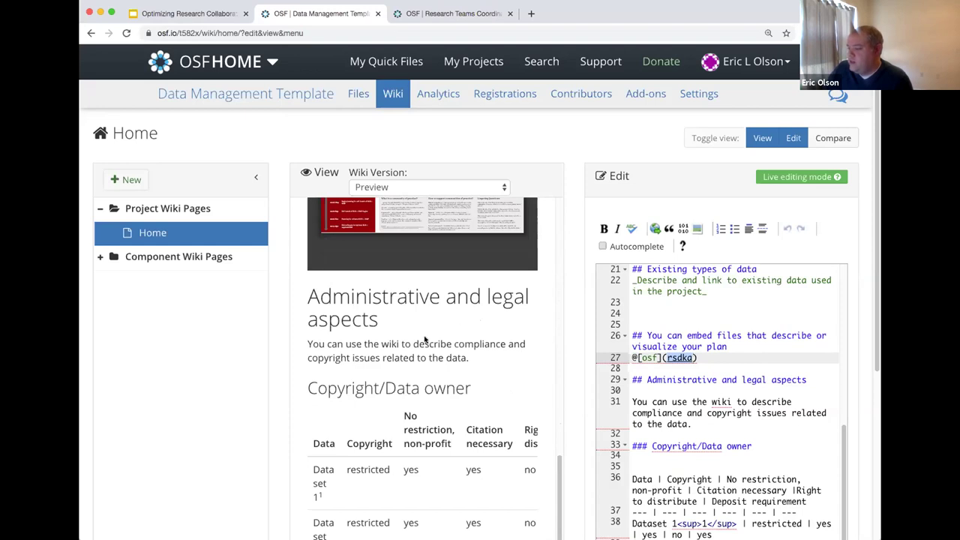
pyautogui.scroll(-4, 425, 338)
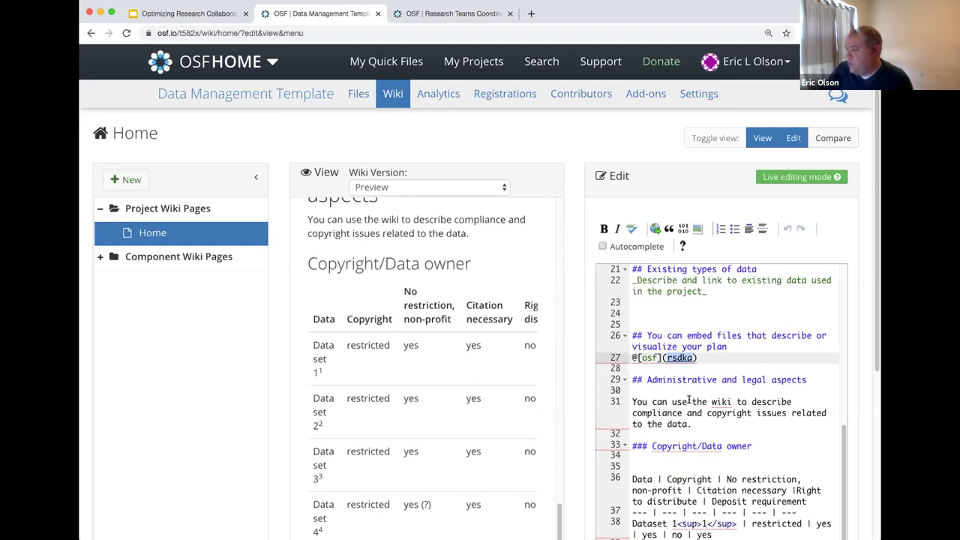
pyautogui.scroll(-2, 691, 408)
pyautogui.scroll(-2, 606, 374)
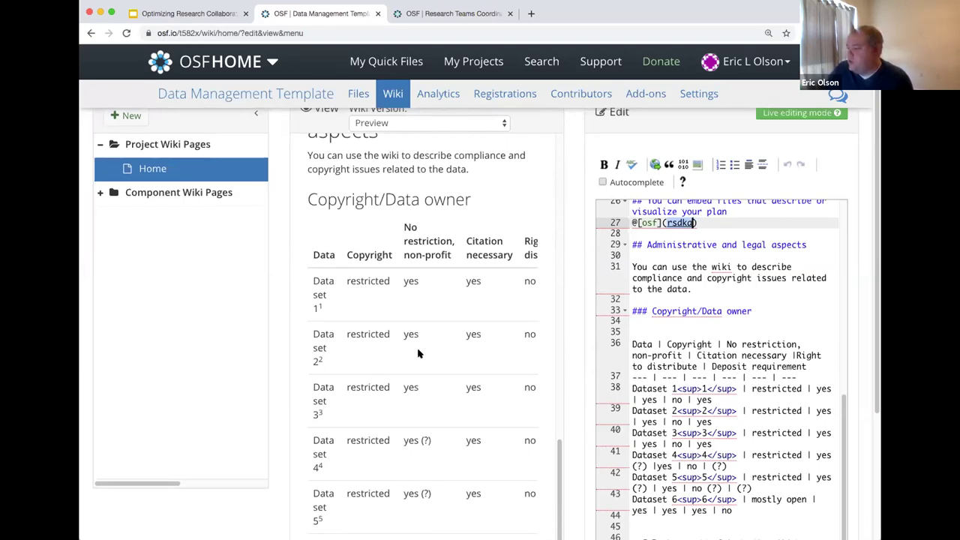
pyautogui.scroll(-1, 453, 377)
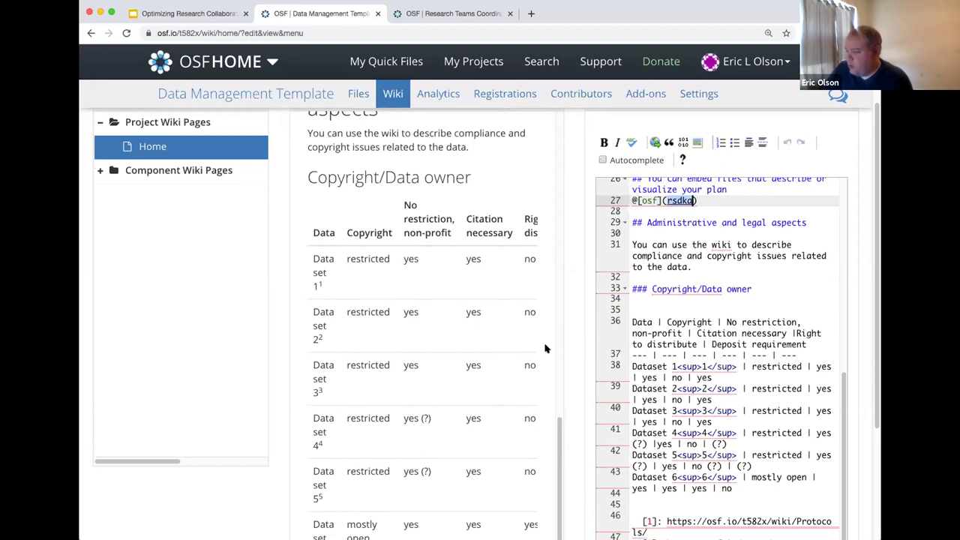
pyautogui.scroll(-2, 638, 379)
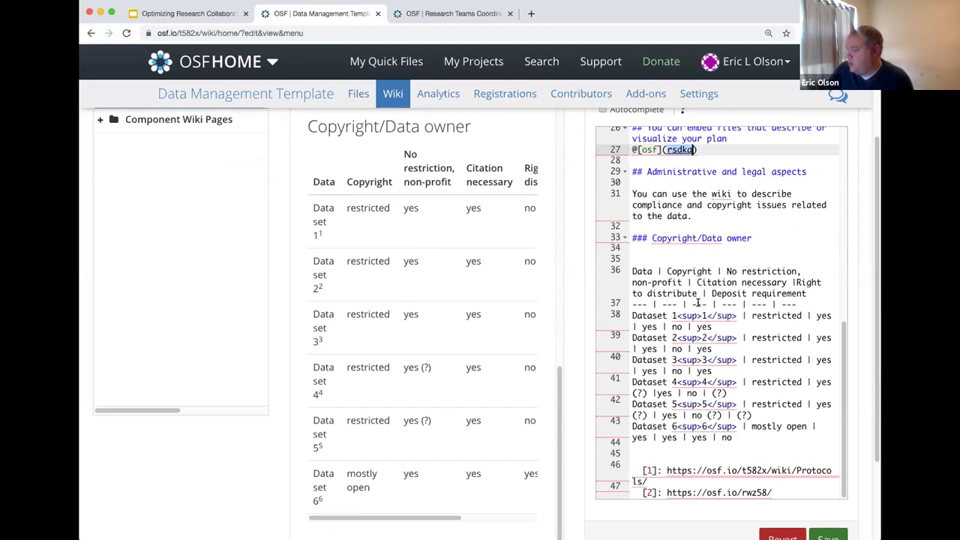
pyautogui.scroll(1, 483, 291)
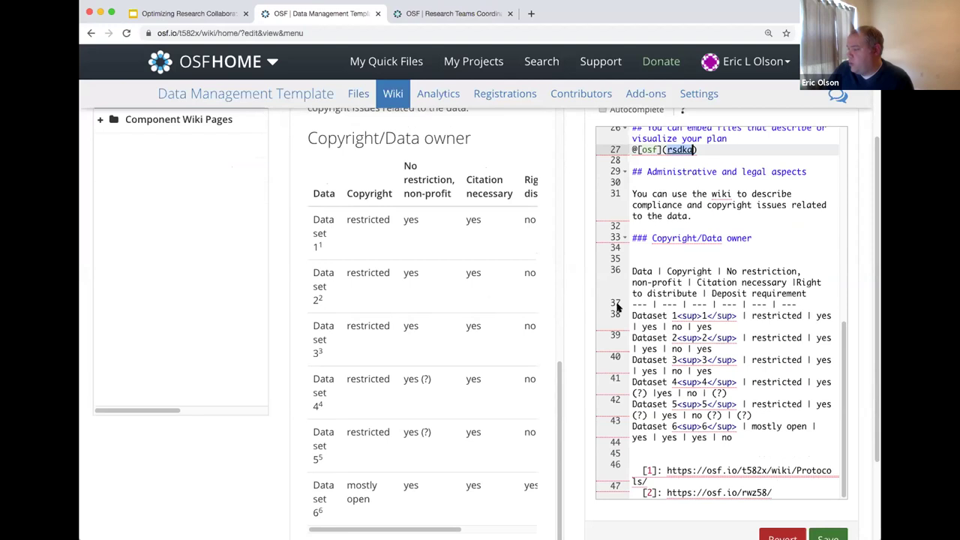
# - Leave the wiki editor and open the Data Management Template project's overview page
pyautogui.scroll(3, 491, 286)
pyautogui.scroll(15, 491, 286)
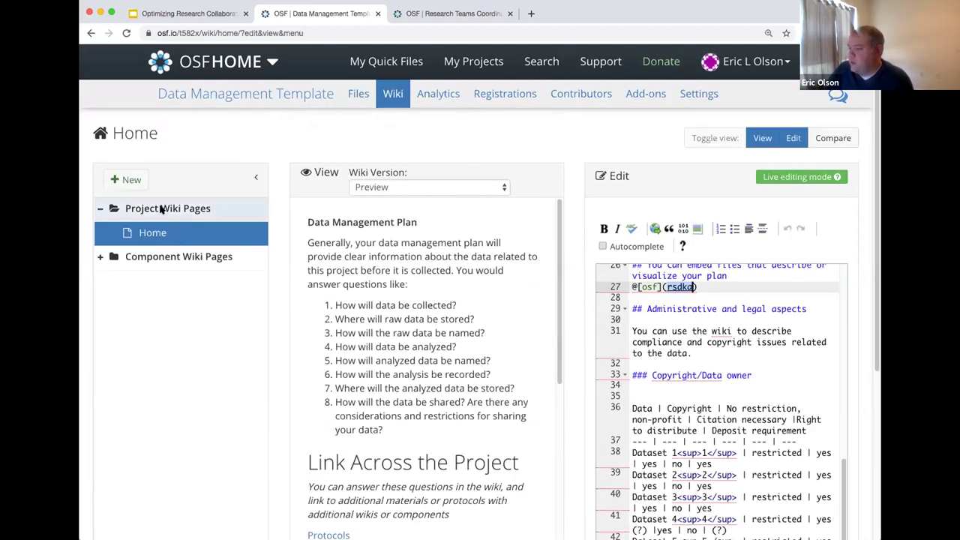
pyautogui.click(310, 99)
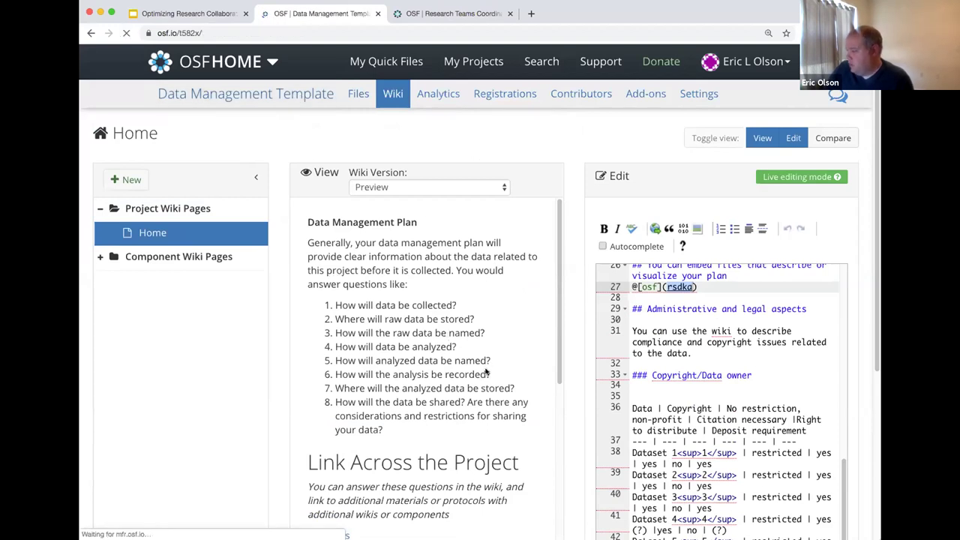
# - Examine the Data Management Template's overview page, including its wiki summary and list of components
pyautogui.scroll(-5, 478, 372)
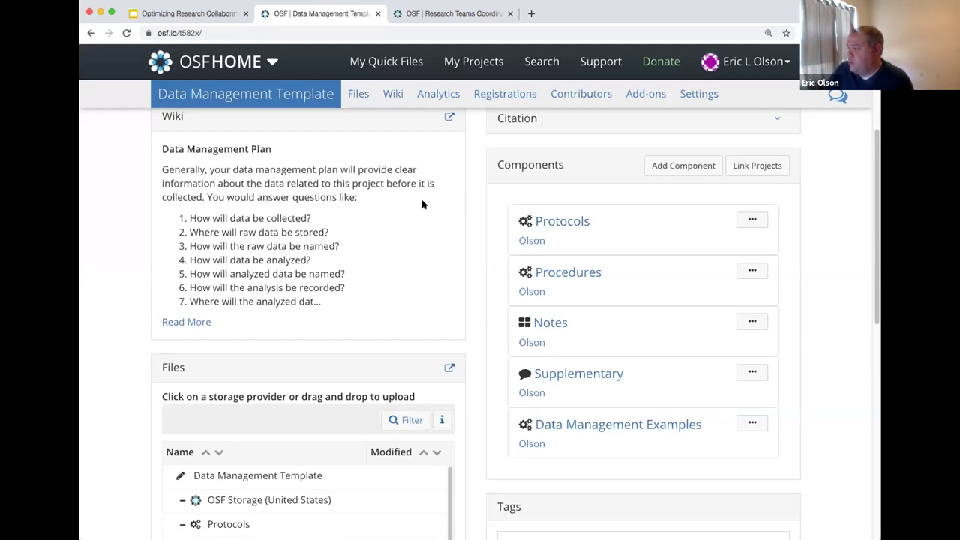
pyautogui.scroll(3, 422, 205)
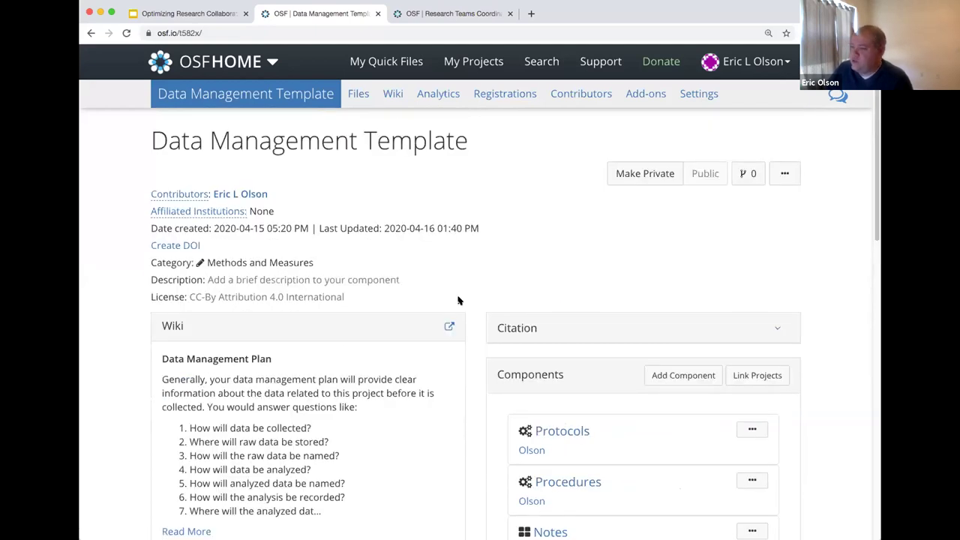
pyautogui.scroll(-2, 458, 300)
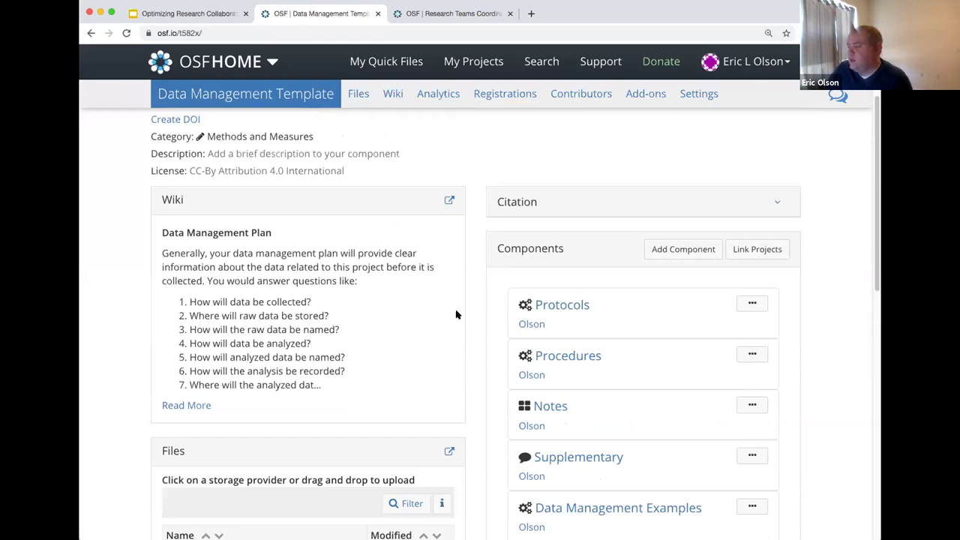
pyautogui.scroll(-1, 457, 315)
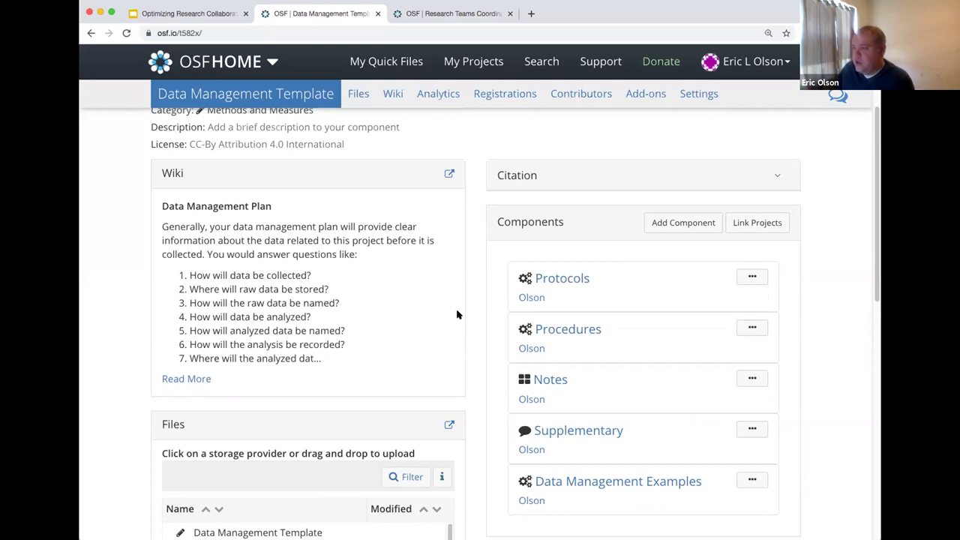
pyautogui.scroll(-1, 501, 258)
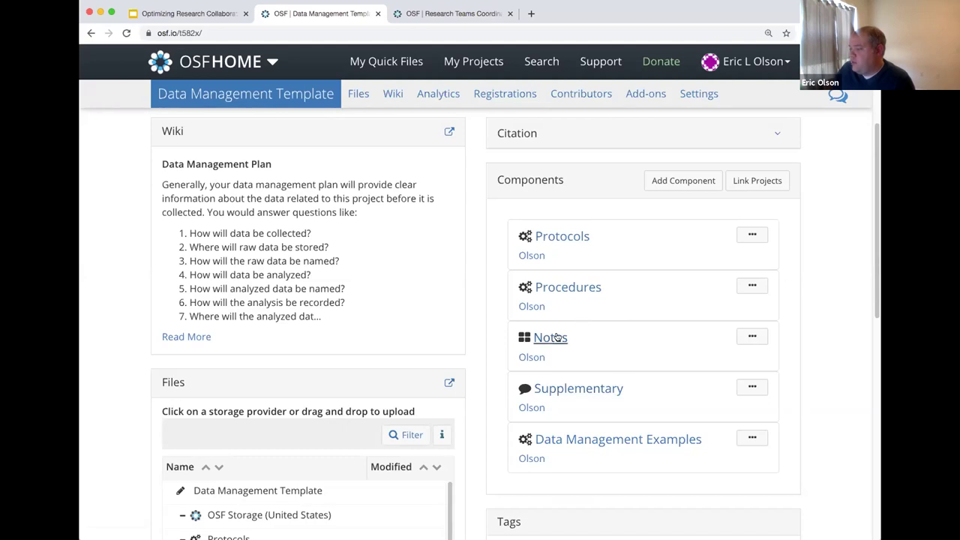
# - Open the Protocols component, look through its wiki, files and activity sections, and return to the parent project
pyautogui.click(570, 237)
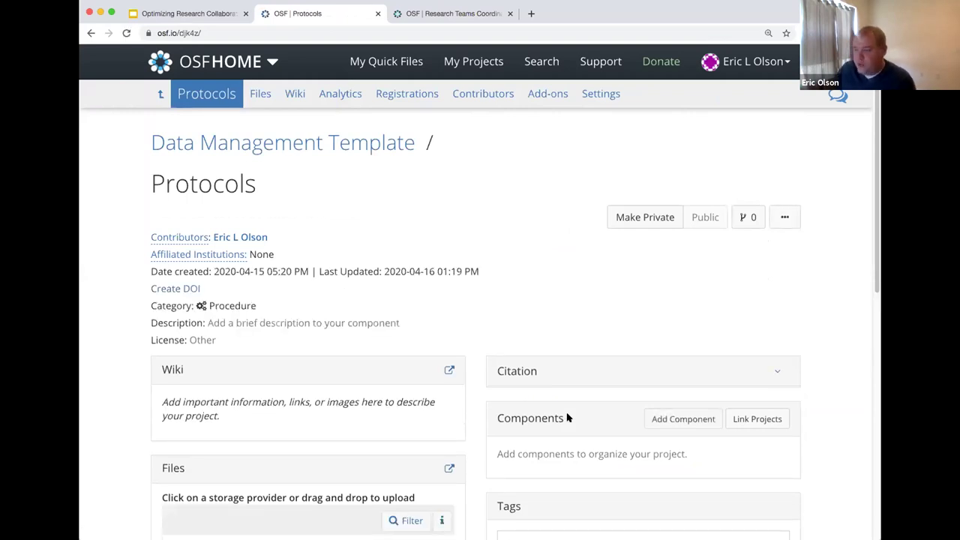
pyautogui.scroll(-5, 510, 308)
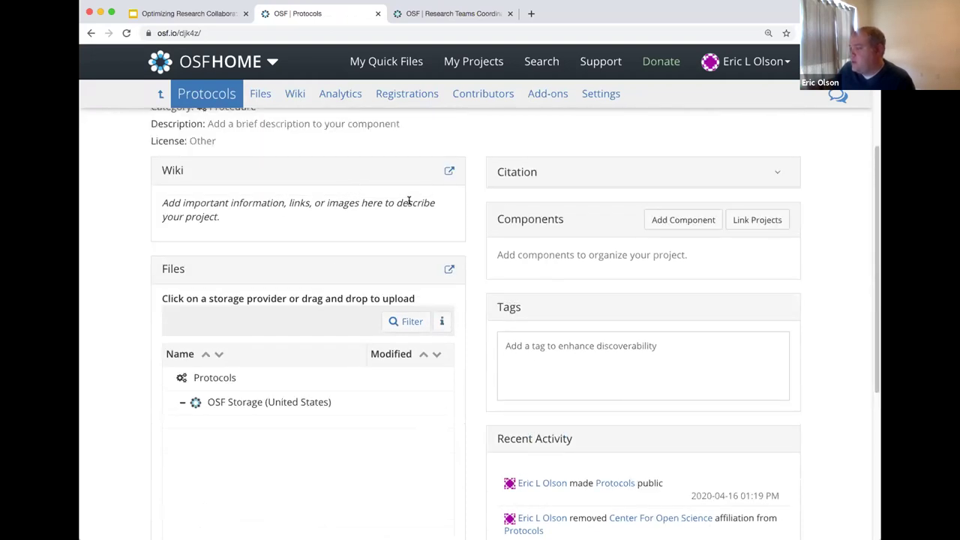
pyautogui.scroll(5, 402, 202)
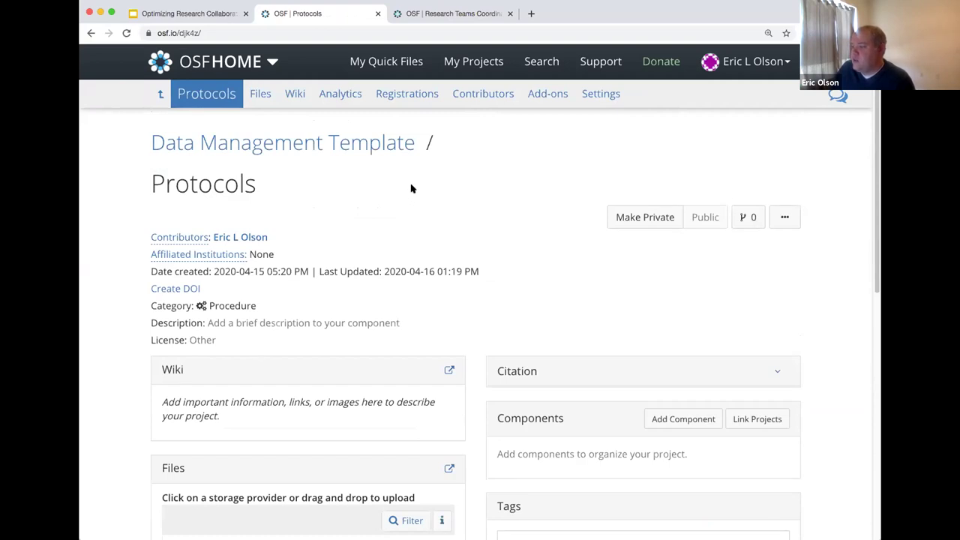
pyautogui.click(160, 96)
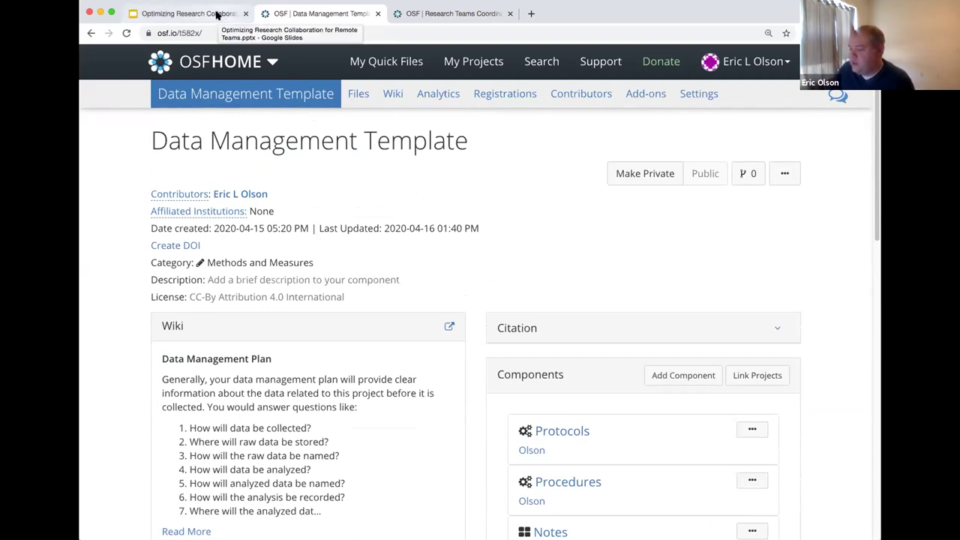
# - Switch to the Google Slides deck Optimizing Research Collaboration for Remote Teams and present it from the second Project Wiki as Context slide
pyautogui.click(216, 14)
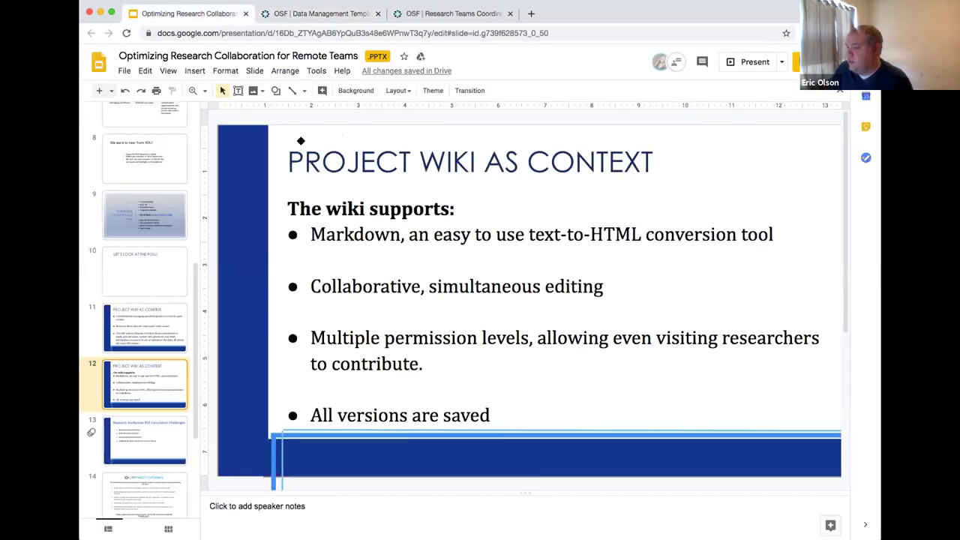
pyautogui.click(797, 61)
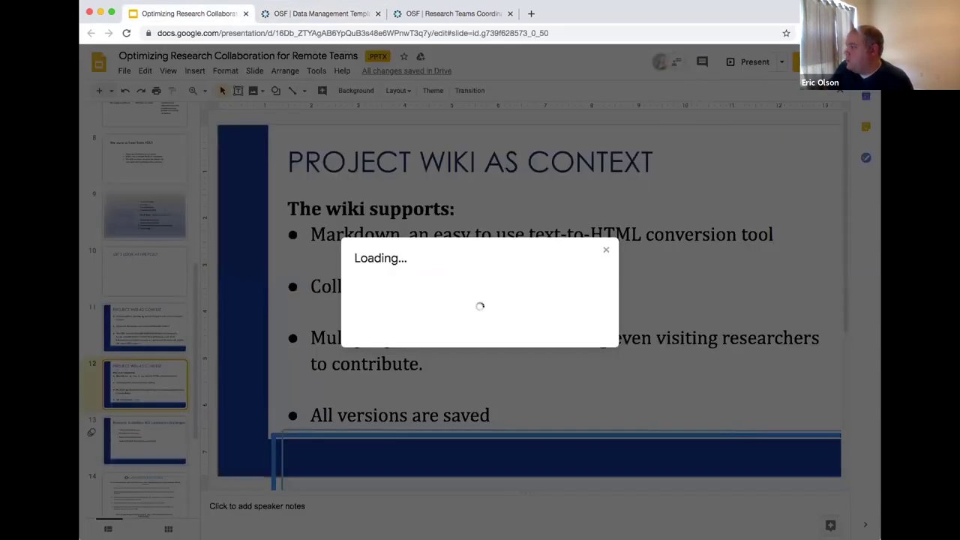
pyautogui.click(352, 392)
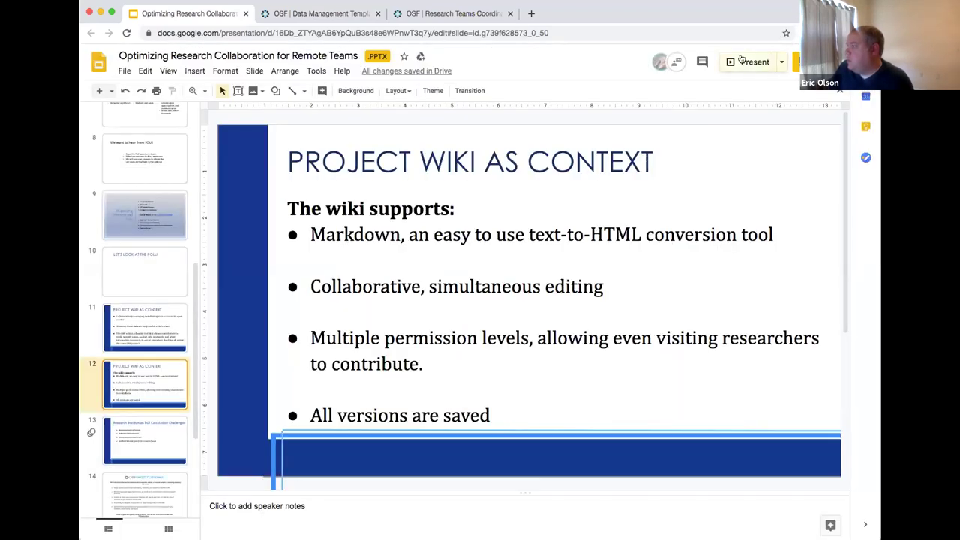
pyautogui.click(744, 62)
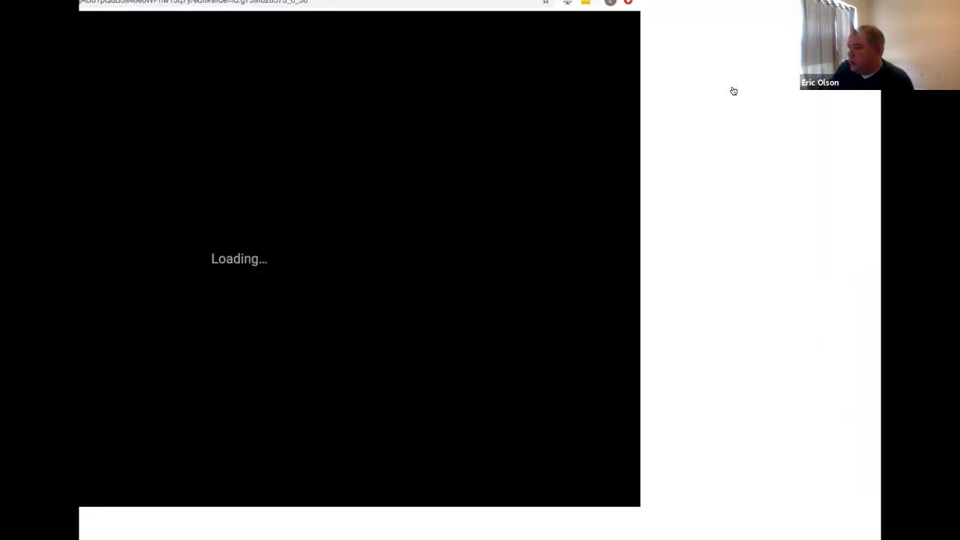
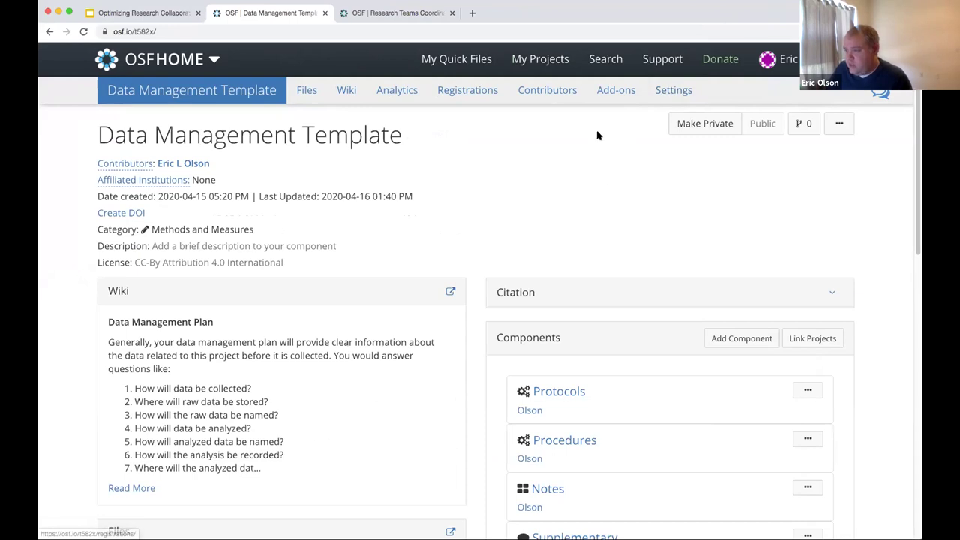
# - Open the Data Management Template's settings and find the Project Affiliation / Branding section, looking over email notifications and the redirect link
pyautogui.click(670, 92)
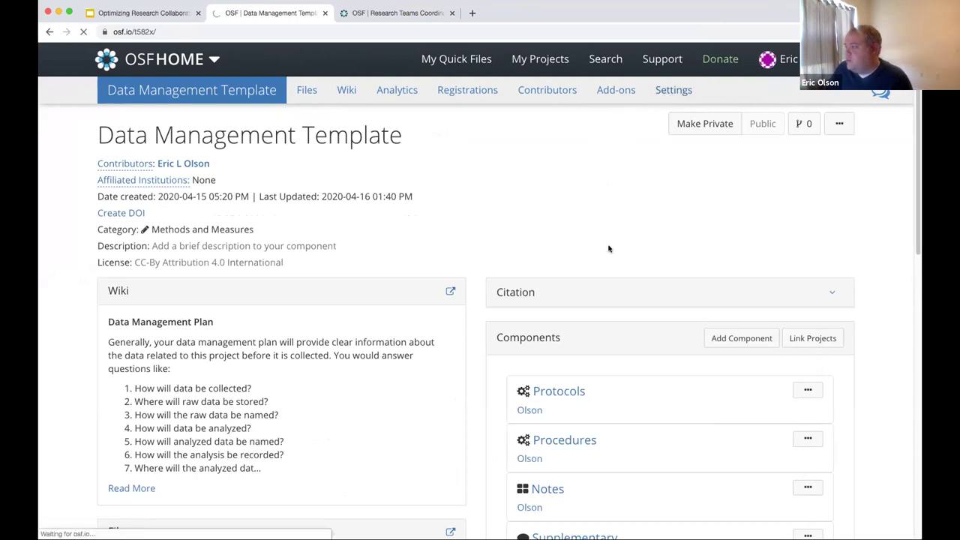
pyautogui.scroll(-10, 601, 258)
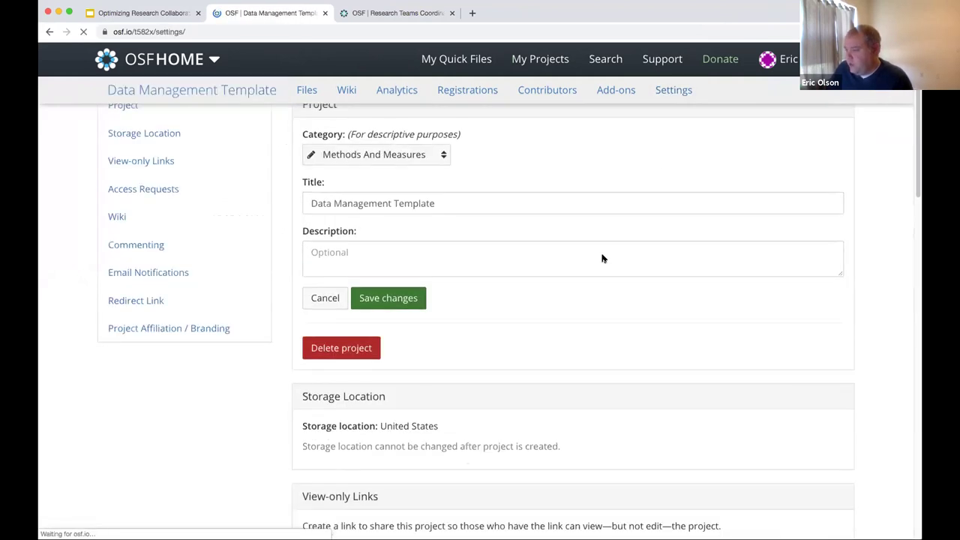
pyautogui.scroll(-5, 606, 255)
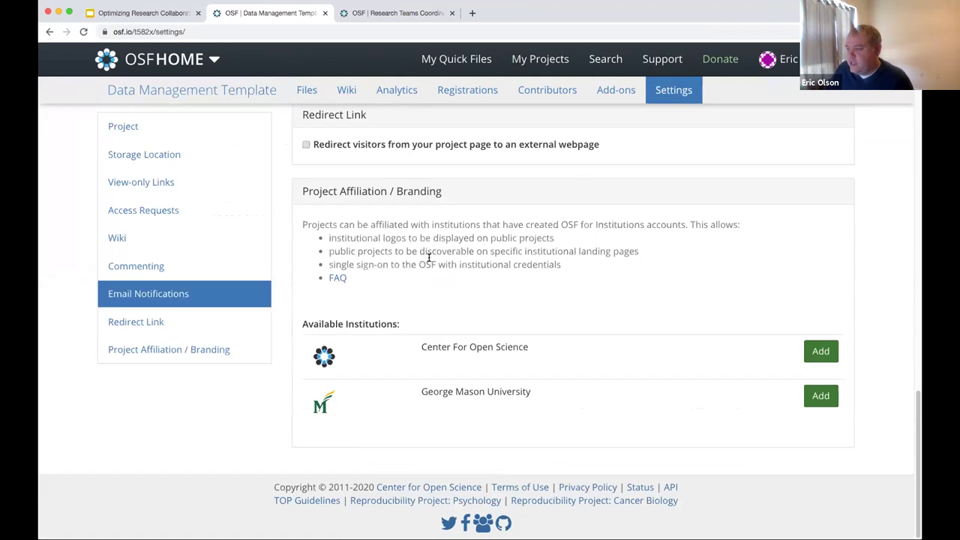
pyautogui.scroll(3, 430, 261)
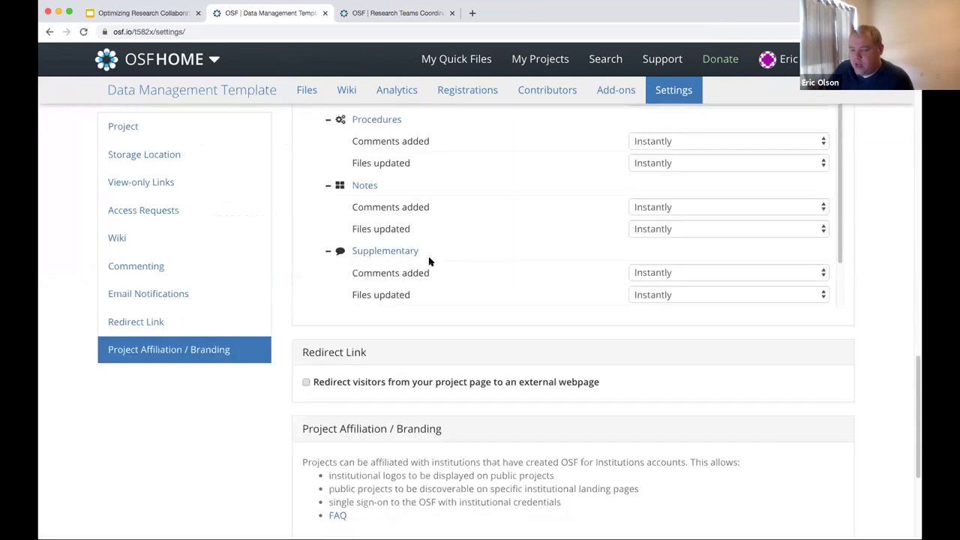
pyautogui.scroll(-2, 429, 261)
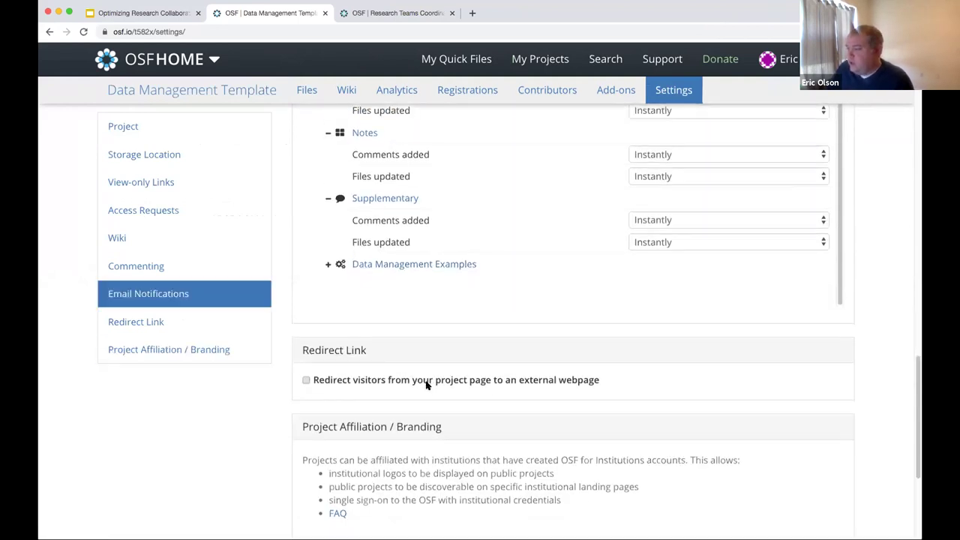
pyautogui.scroll(-3, 425, 382)
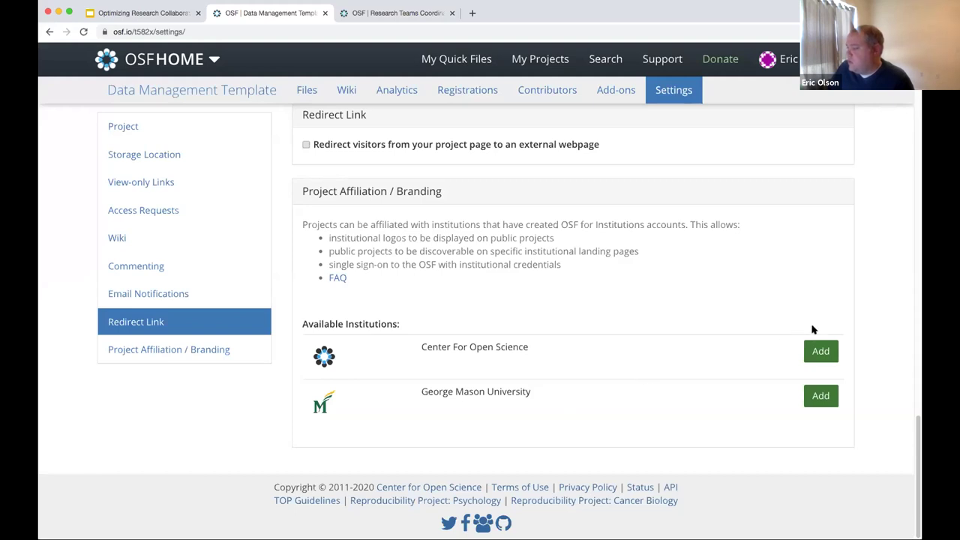
# - Affiliate Center For Open Science with the Data Management Template and every component for which permission is held
pyautogui.click(821, 351)
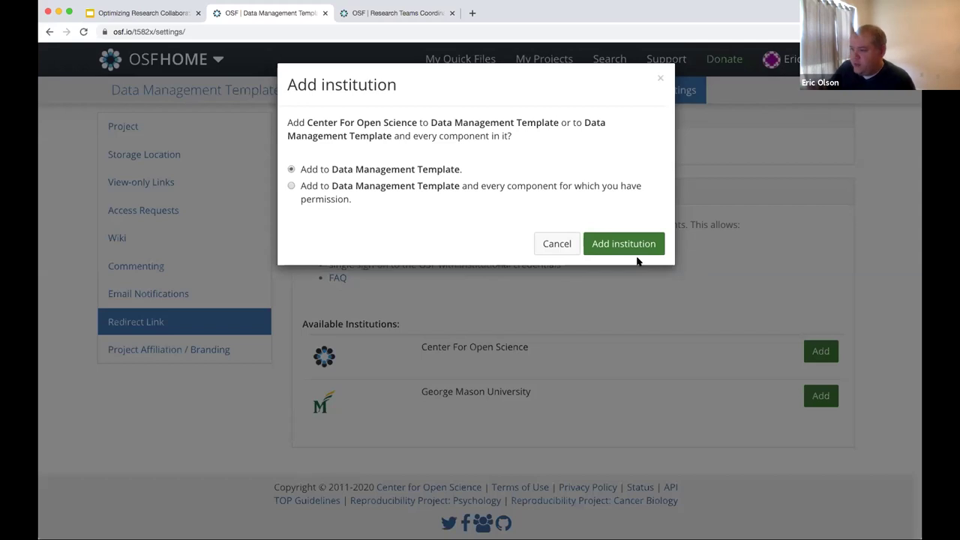
pyautogui.click(293, 185)
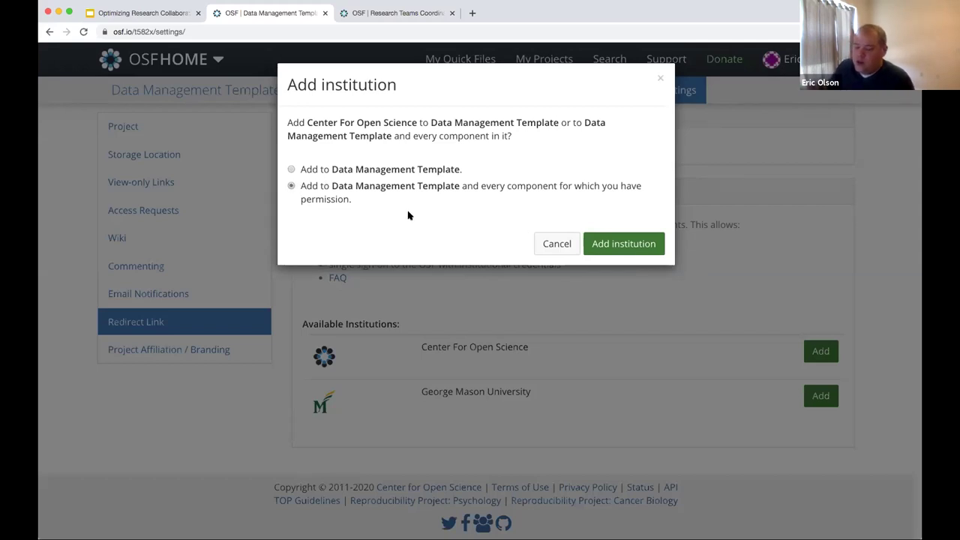
pyautogui.click(619, 236)
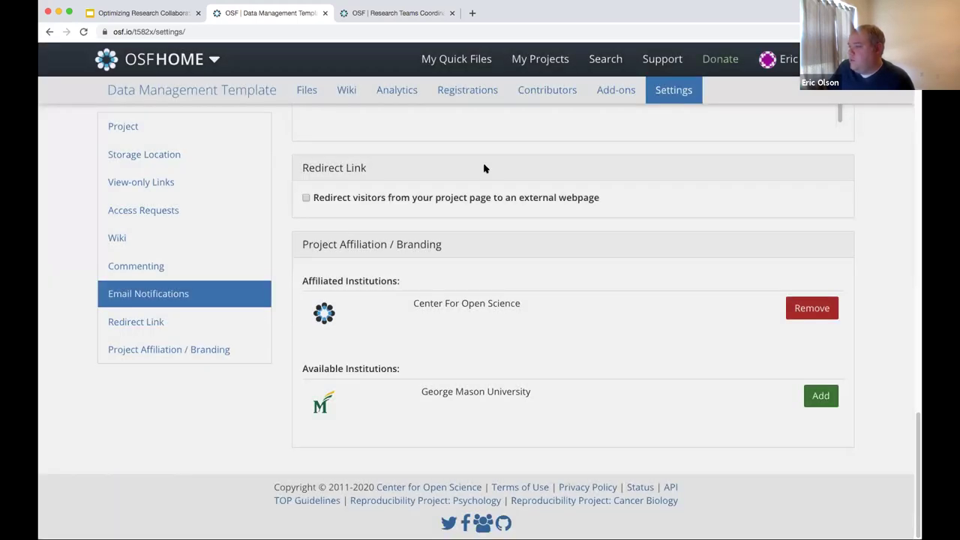
# - Return to the project's overview page and open the Center For Open Science institution page through its logo
pyautogui.scroll(8, 450, 180)
pyautogui.click(411, 168)
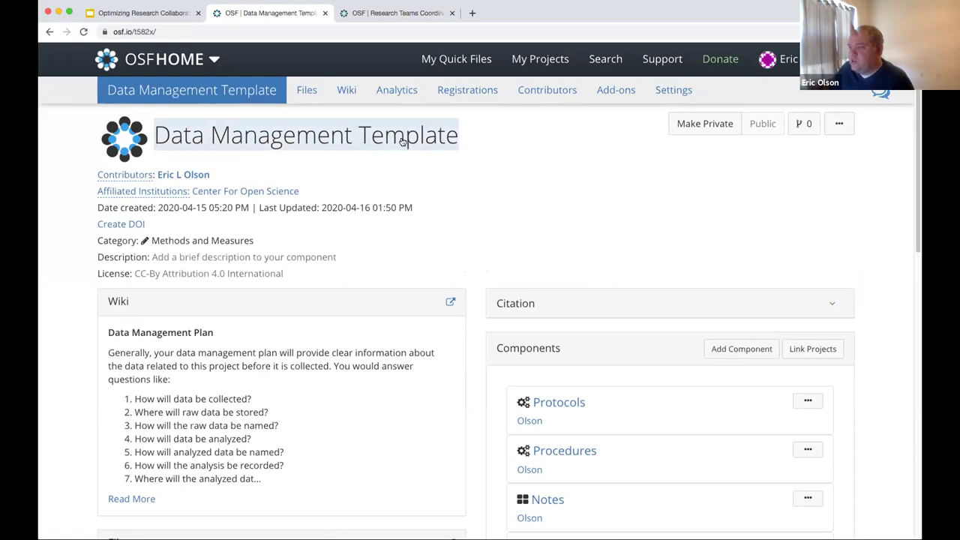
pyautogui.click(133, 139)
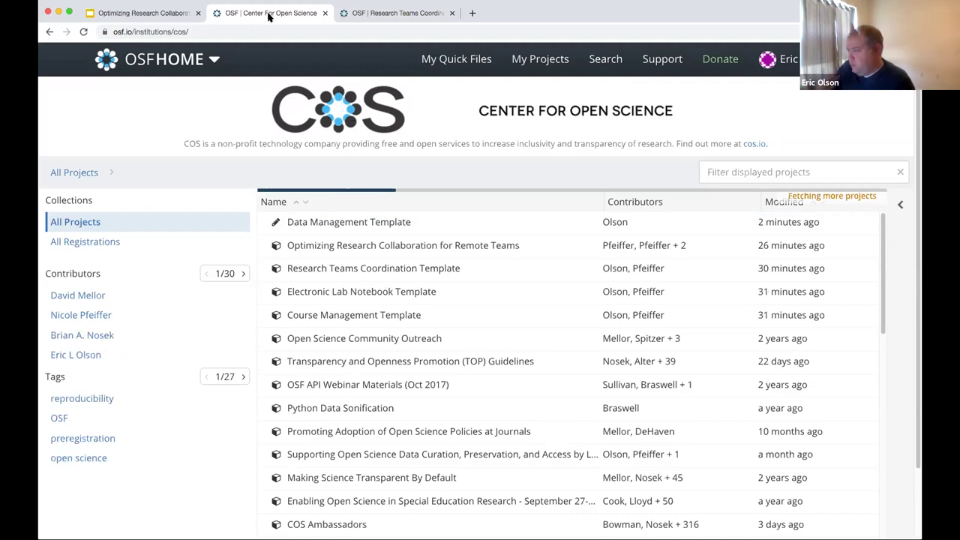
# - Log out of OSF and open the page for signing in through an institution
pyautogui.click(773, 62)
pyautogui.click(784, 164)
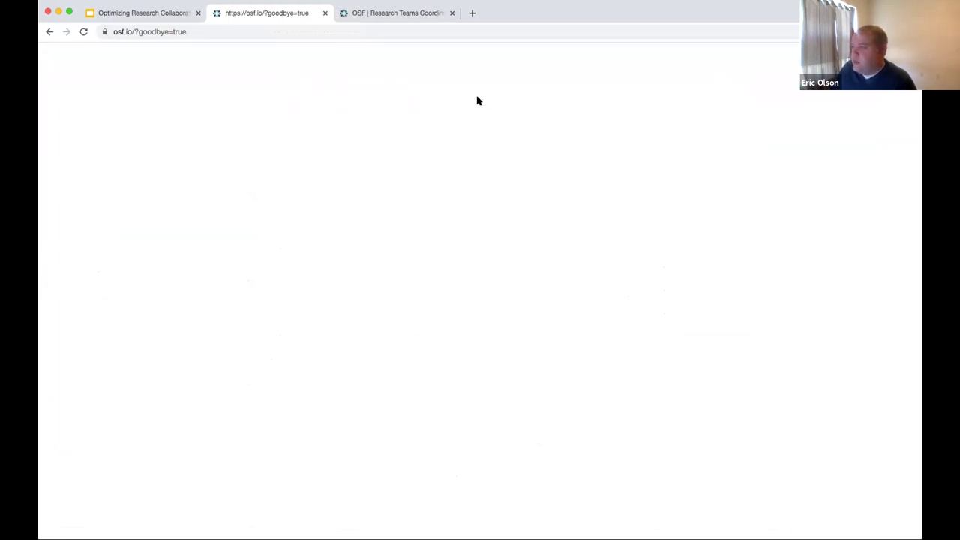
pyautogui.moveTo(188, 32); pyautogui.dragTo(135, 31)
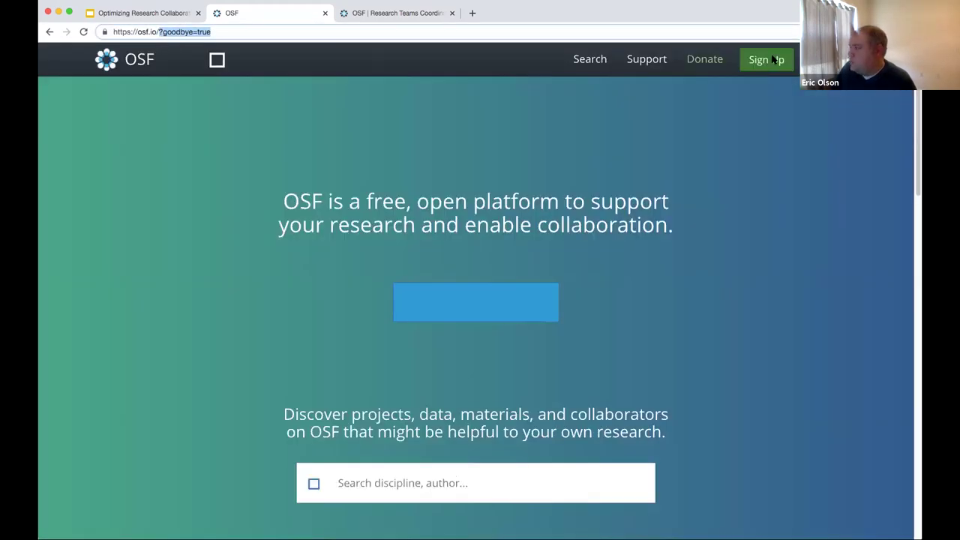
pyautogui.press('Return')
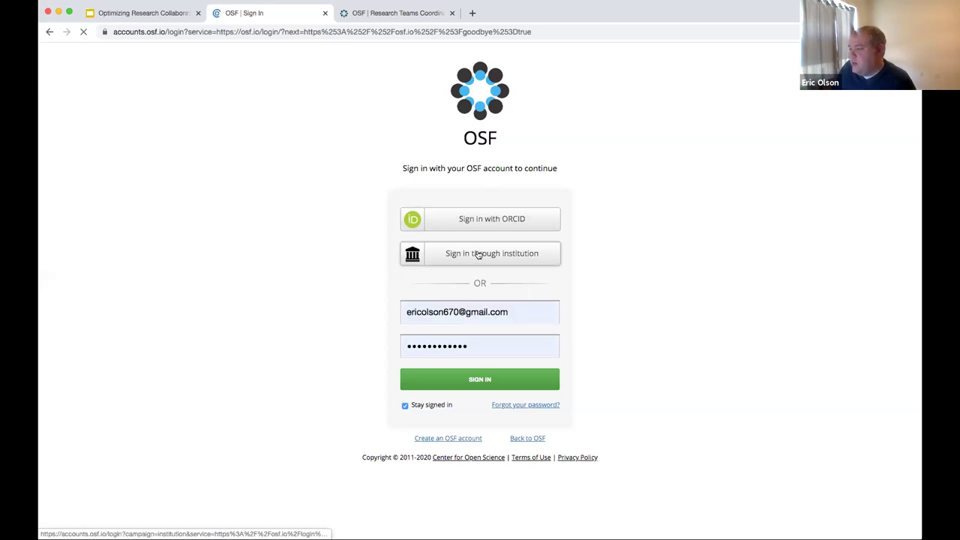
pyautogui.click(491, 255)
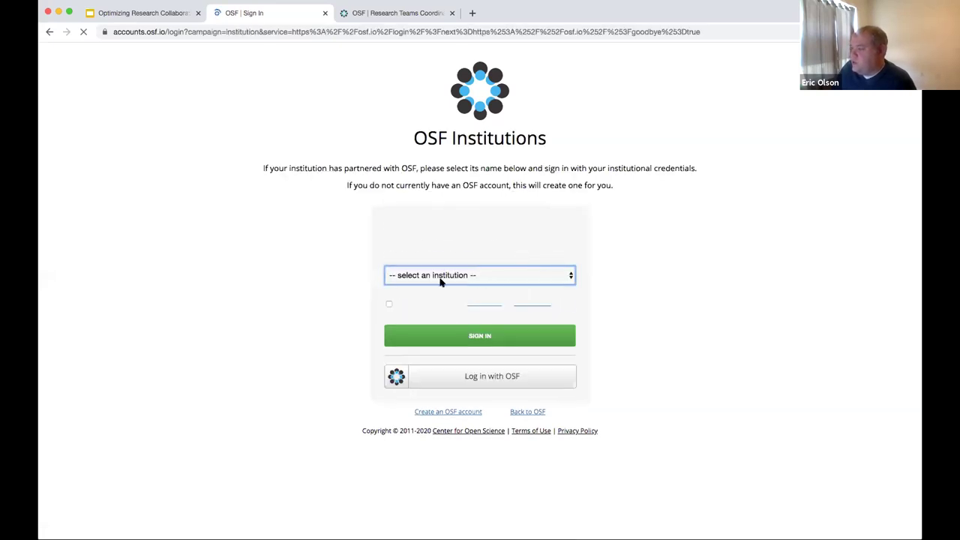
# - Browse the list of partner institutions available for sign-in and close it without choosing one
pyautogui.click(455, 278)
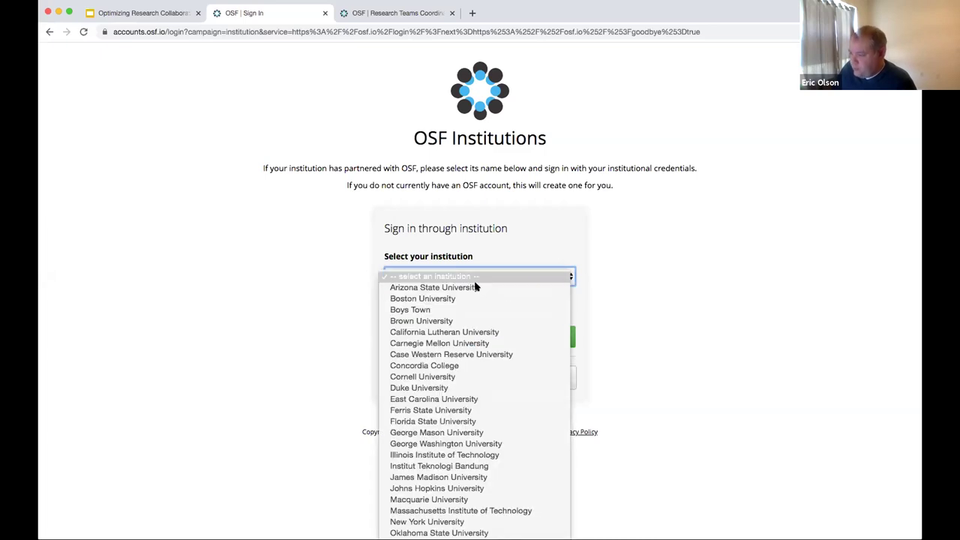
pyautogui.scroll(-3, 484, 321)
pyautogui.scroll(-5, 483, 323)
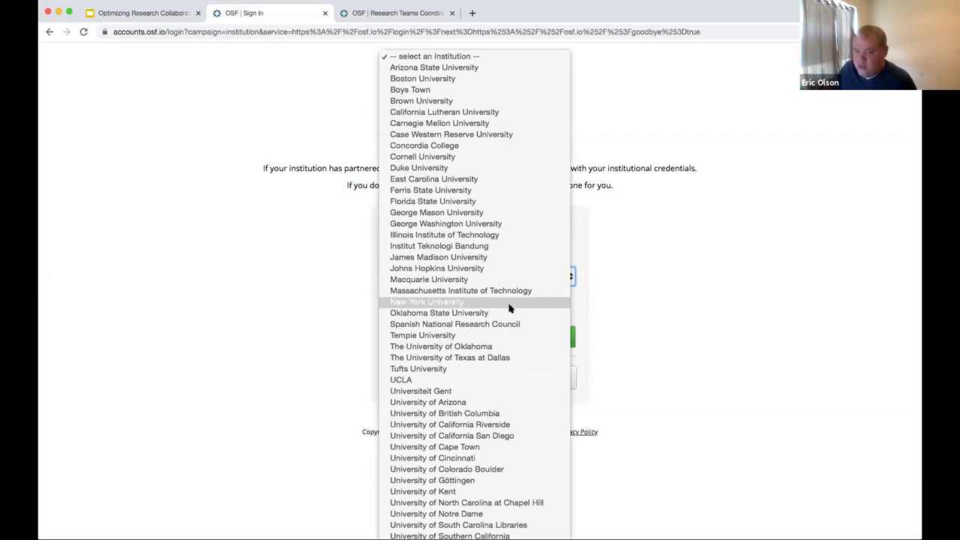
pyautogui.scroll(-3, 507, 329)
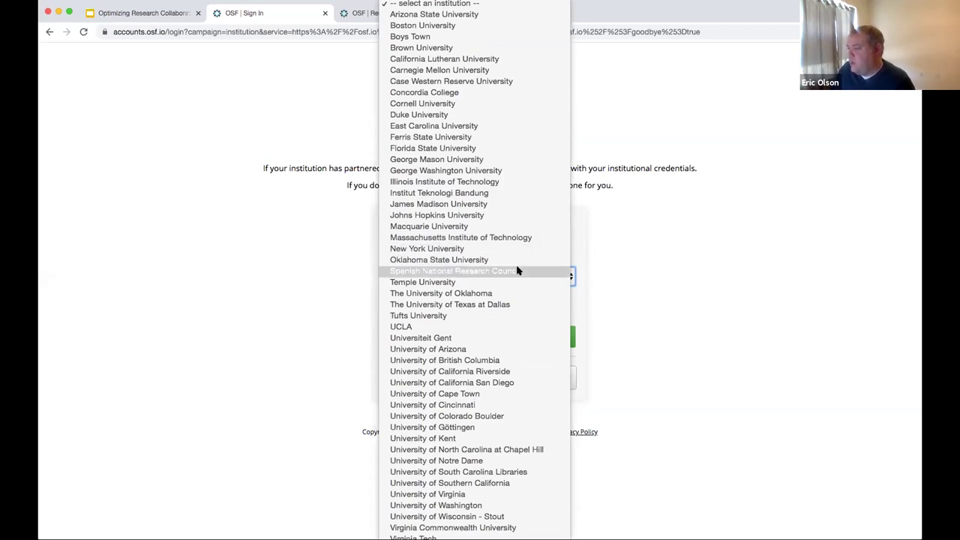
pyautogui.click(588, 276)
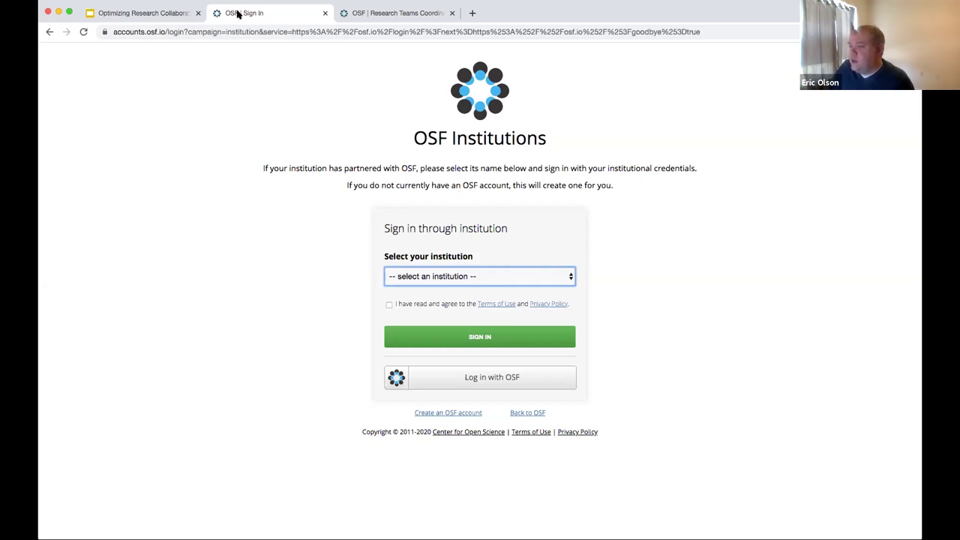
# - Switch to the Google Slides deck, present it from the OSF Institutions slide, and advance to the Discussion Time! slide
pyautogui.click(172, 15)
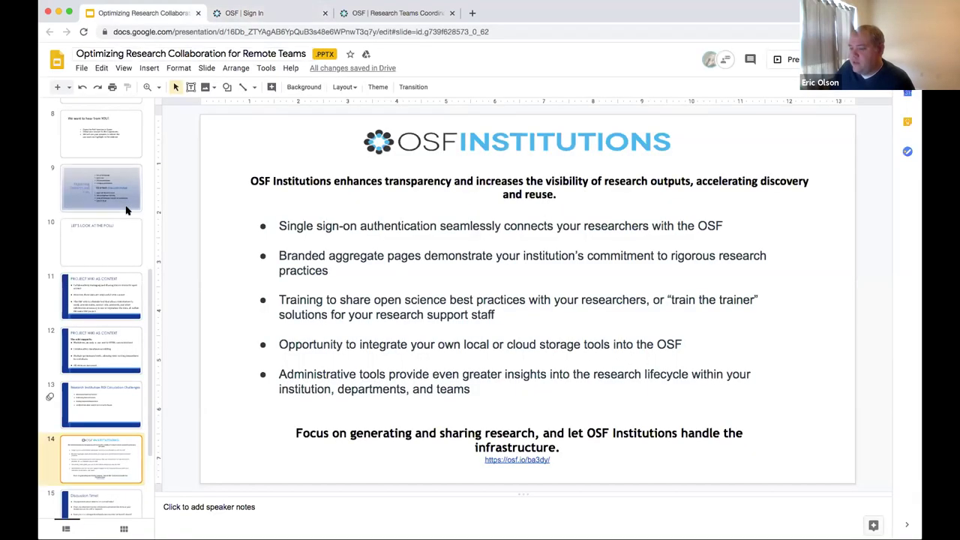
pyautogui.scroll(-1, 117, 300)
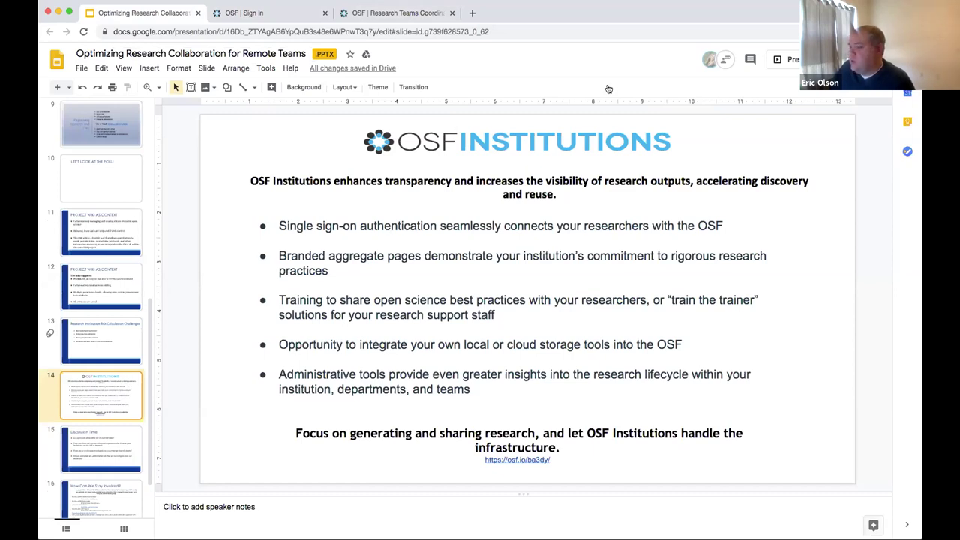
pyautogui.press('super+Return')
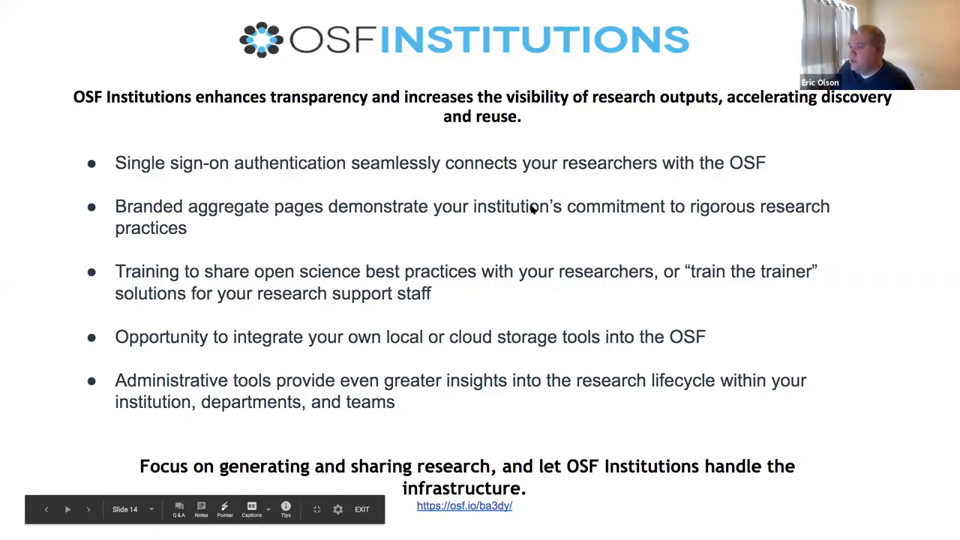
pyautogui.press('Right')
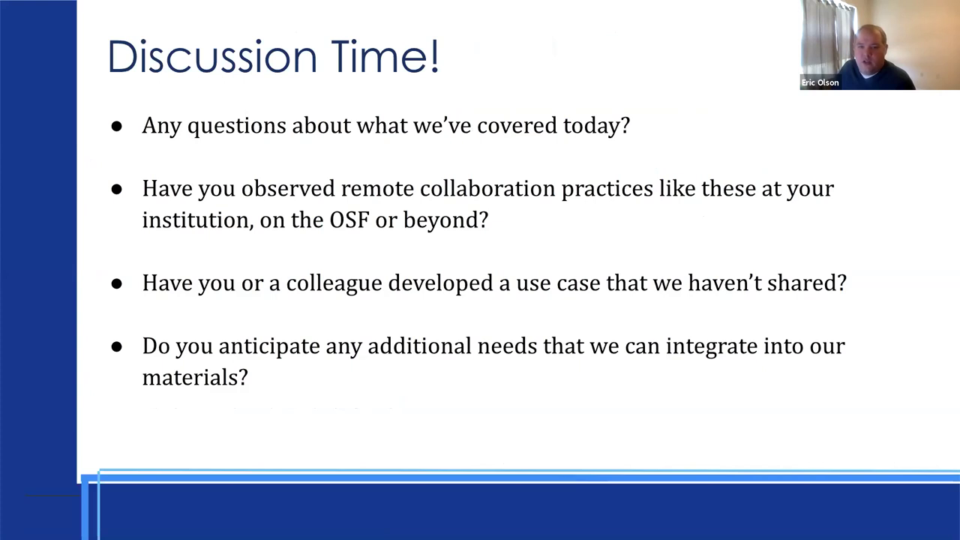